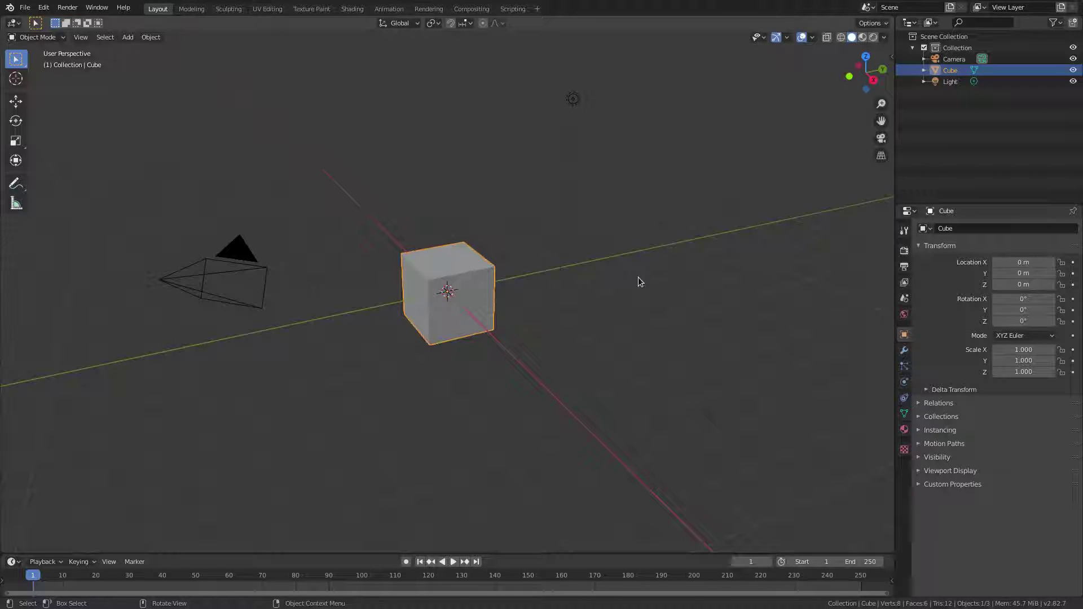
Delete the default camera, cube and light from the scene
{"action": "key", "text": "b"}
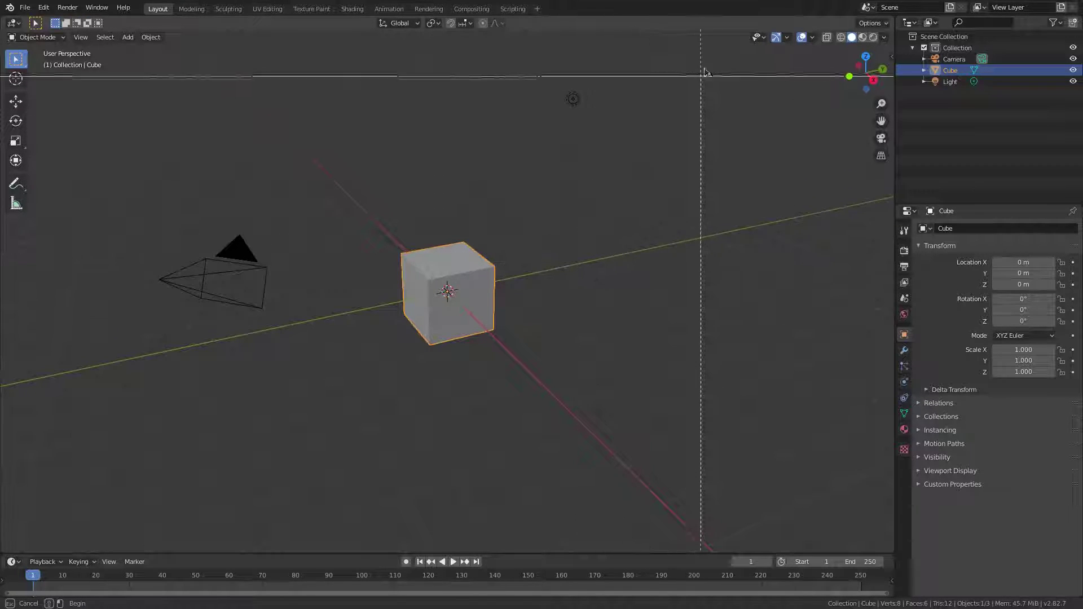
{"action": "left_click_drag", "start_coordinate": [711, 59], "coordinate": [161, 364]}
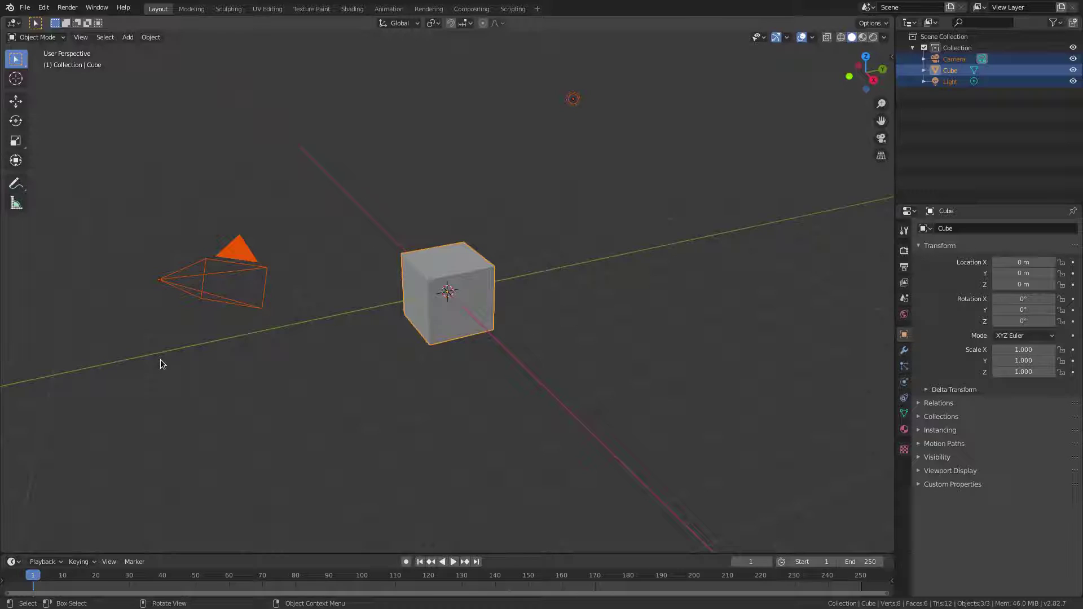
{"action": "key", "text": "Delete"}
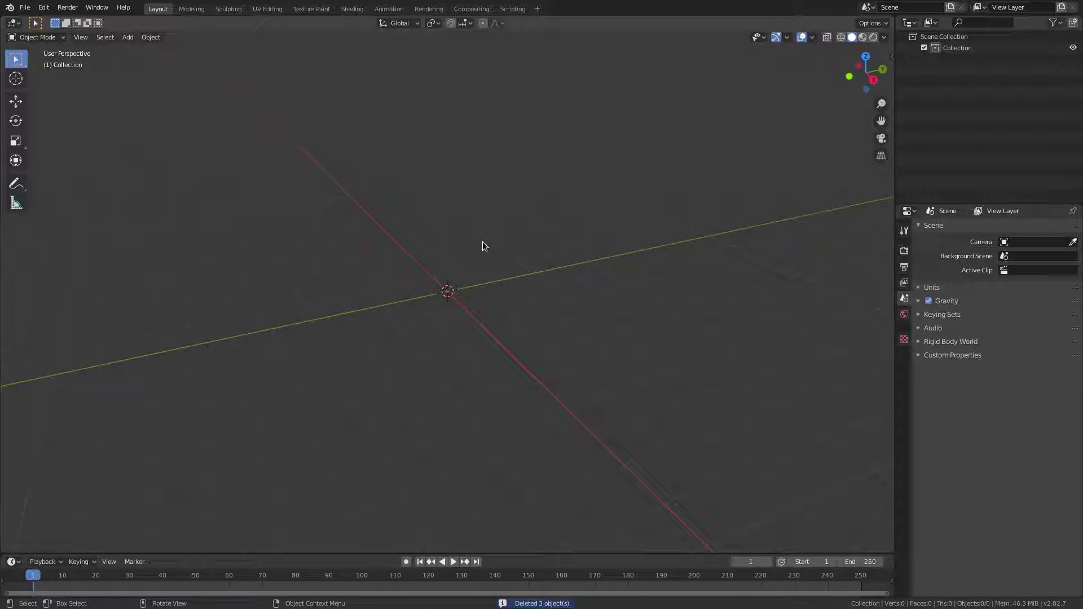
Add a mesh cylinder at the world origin and set its vertex count to 6
{"action": "key", "text": "shift+a"}
{"action": "mouse_move", "coordinate": [478, 236]}
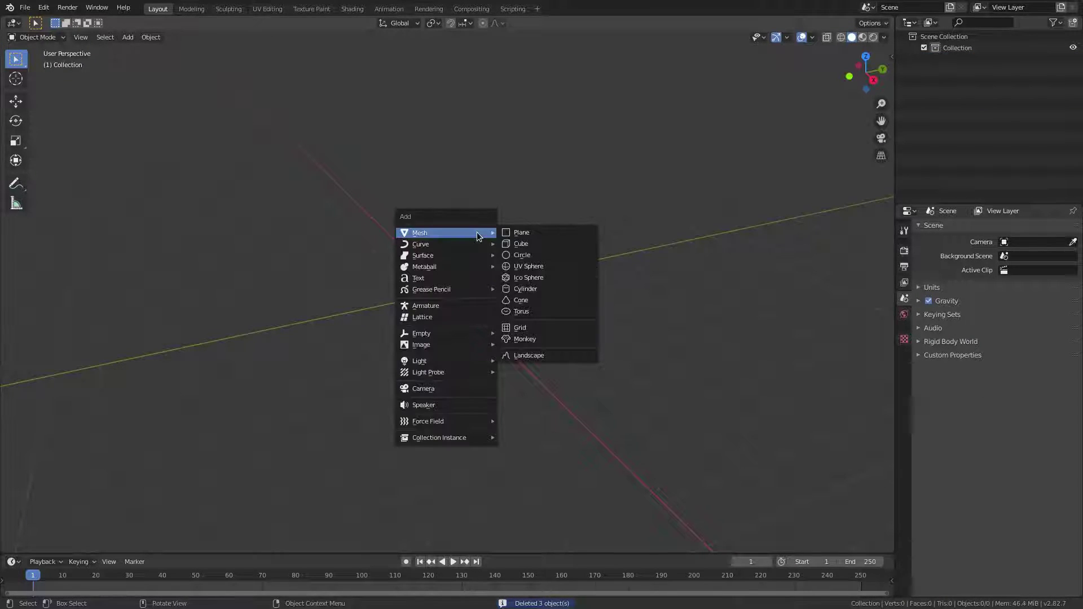
{"action": "left_click", "coordinate": [543, 289]}
{"action": "scroll", "coordinate": [410, 317], "scroll_direction": "up", "scroll_amount": 5}
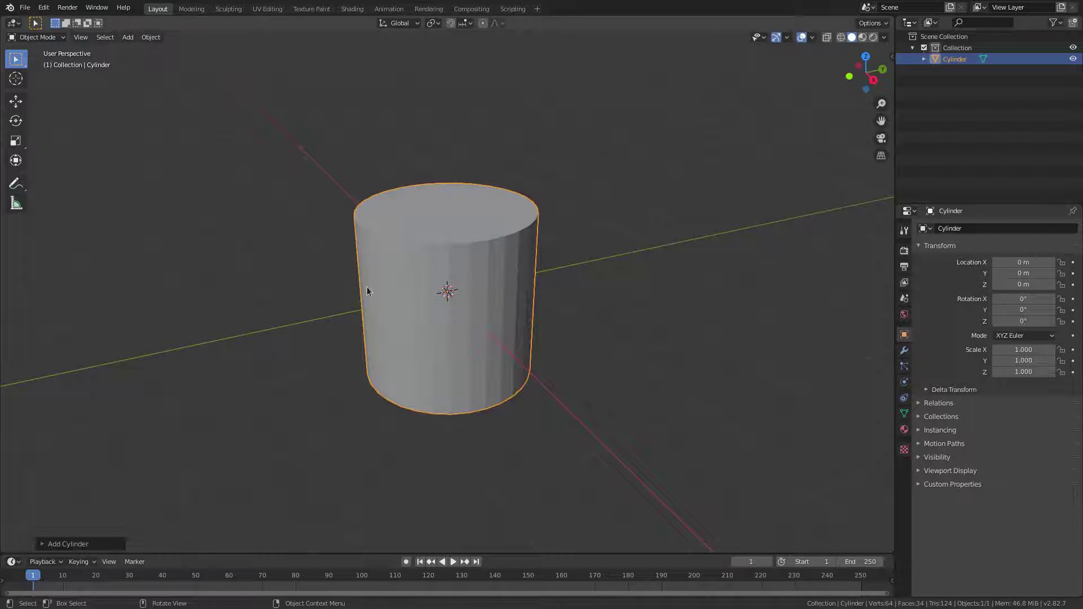
{"action": "middle_click_drag", "start_coordinate": [367, 291], "coordinate": [455, 309]}
{"action": "left_click", "coordinate": [68, 544]}
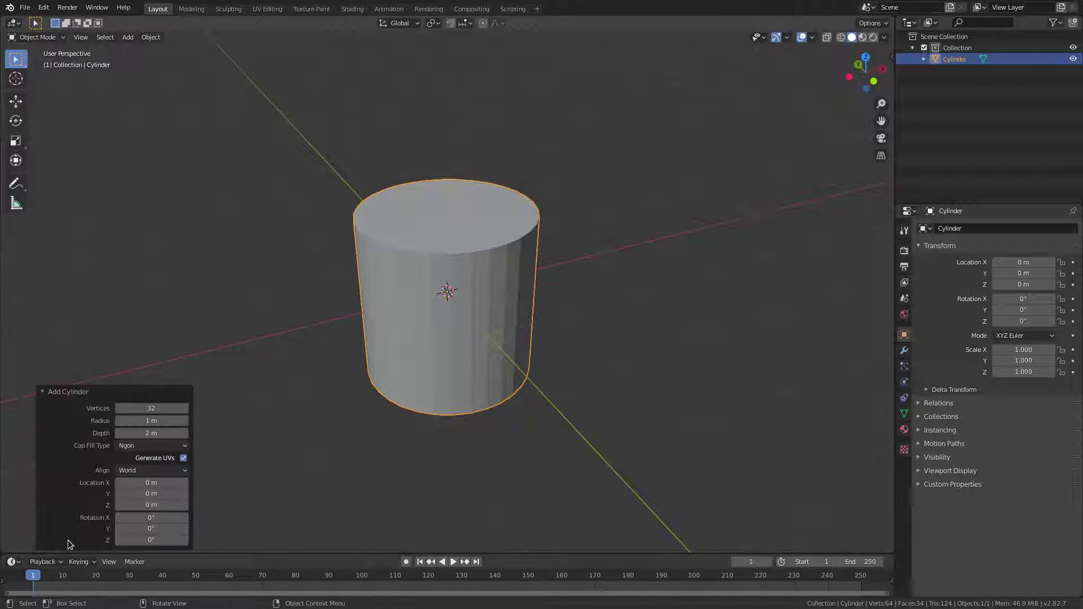
{"action": "left_click", "coordinate": [157, 406]}
{"action": "type", "text": "6"}
{"action": "key", "text": "Return"}
Add a mesh cone at the world origin and set its vertex count to 6
{"action": "middle_click_drag", "start_coordinate": [414, 348], "coordinate": [459, 277]}
{"action": "key", "text": "shift+a"}
{"action": "mouse_move", "coordinate": [448, 242]}
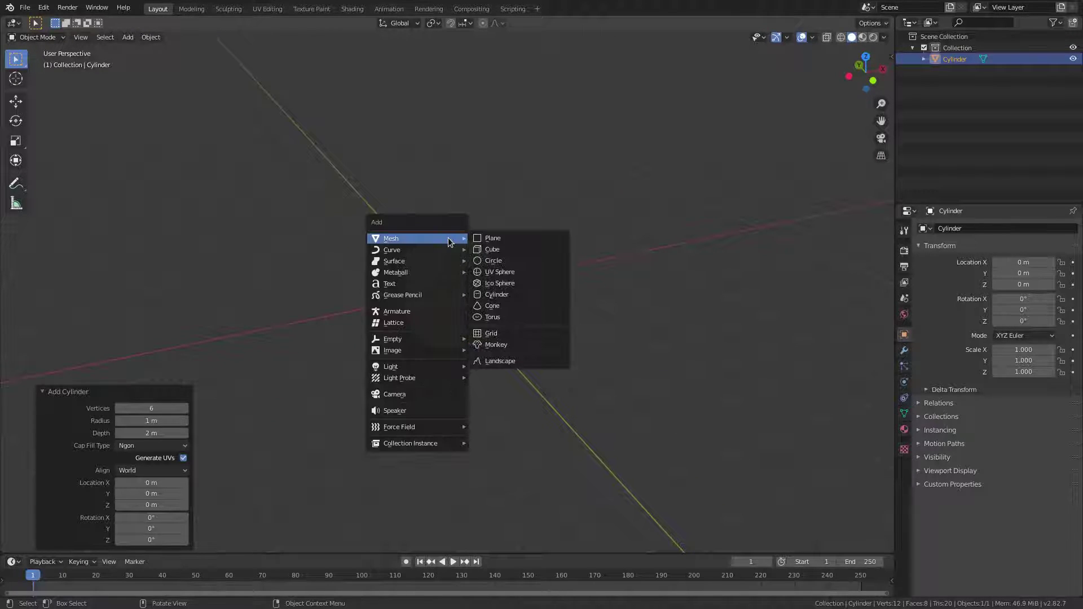
{"action": "left_click", "coordinate": [512, 308]}
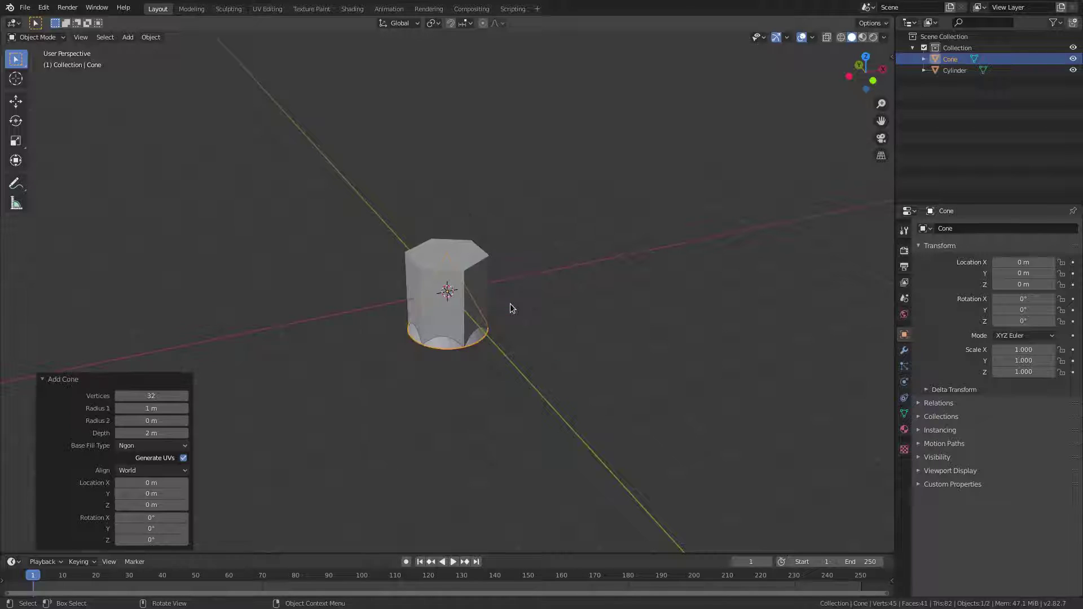
{"action": "left_click", "coordinate": [149, 396]}
{"action": "type", "text": "6"}
{"action": "key", "text": "Return"}
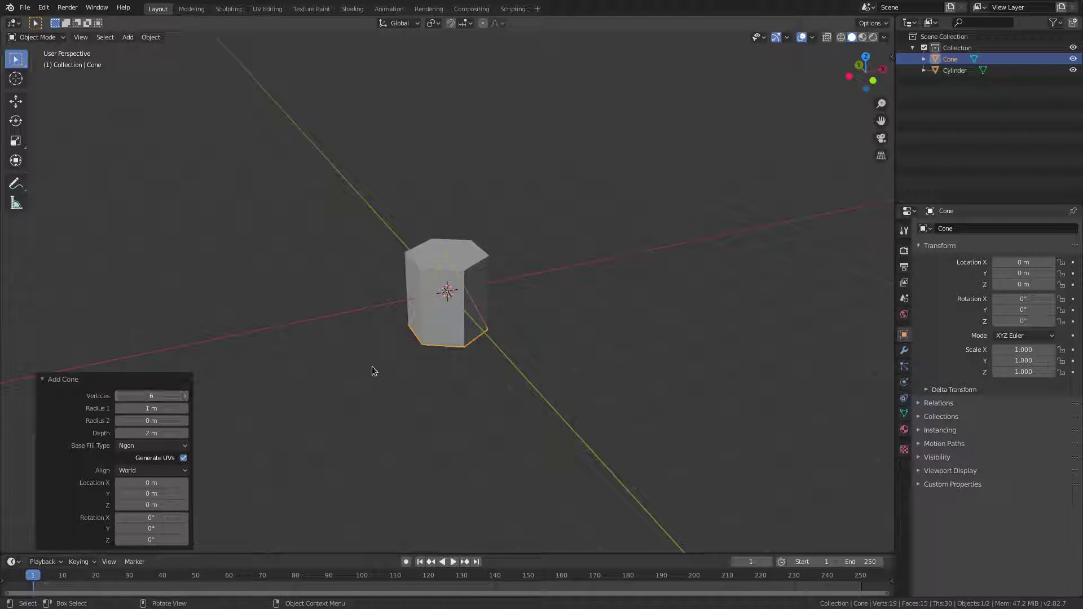
Raise the cone about 5.44 m along the Z axis and scale it up uniformly by about 2.37
{"action": "middle_click_drag", "start_coordinate": [463, 362], "coordinate": [473, 297]}
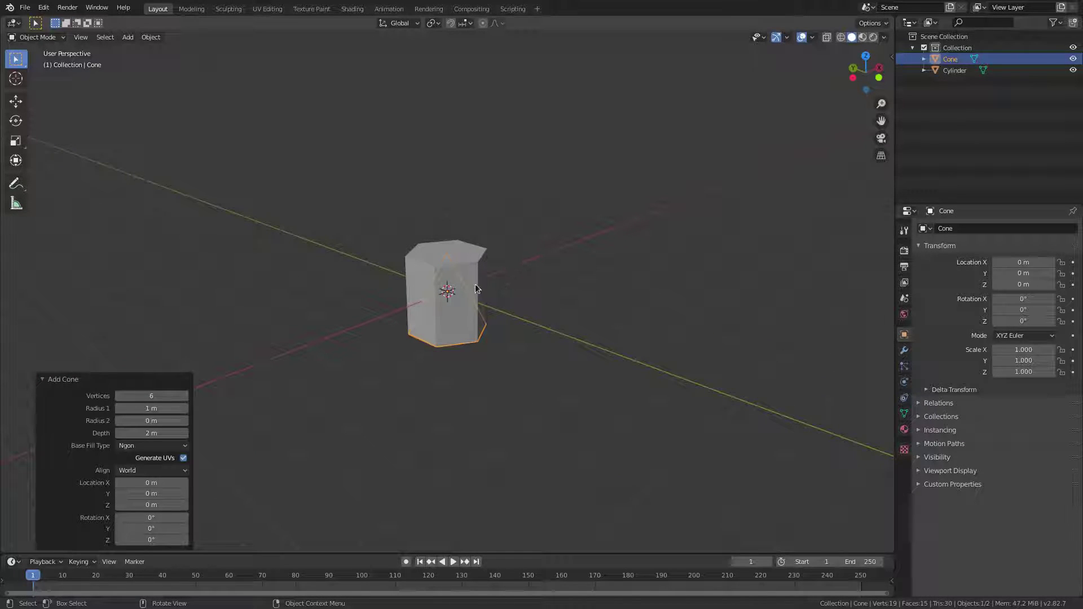
{"action": "key", "text": "g"}
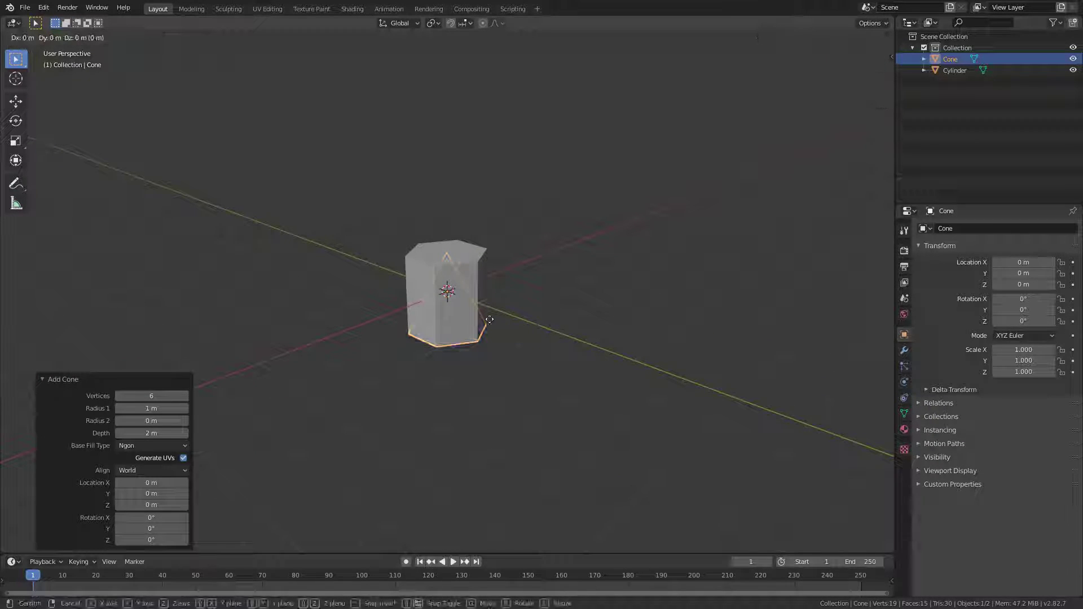
{"action": "key", "text": "z"}
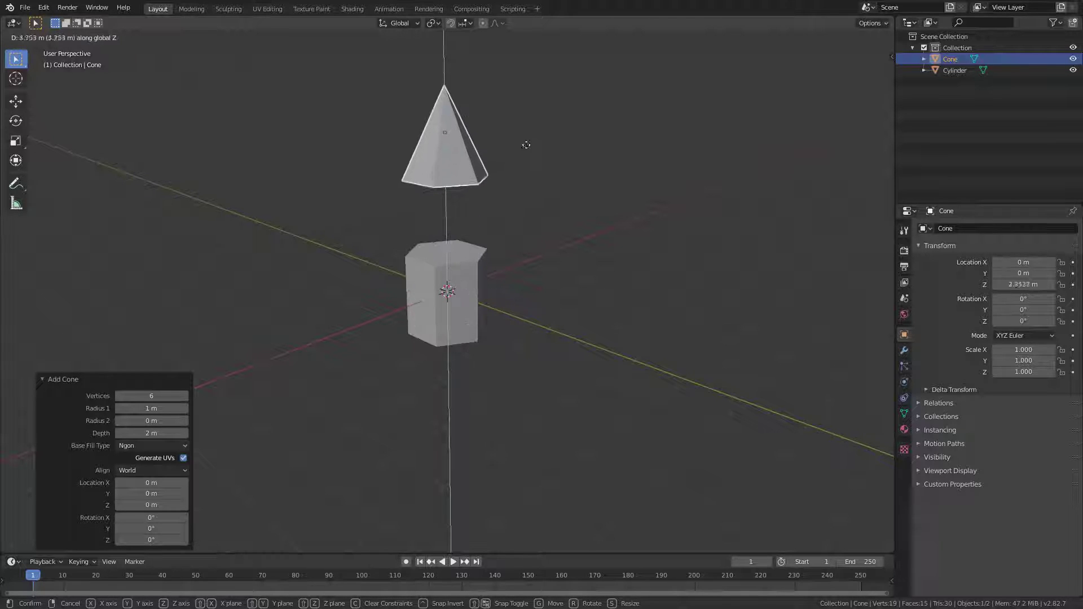
{"action": "left_click", "coordinate": [556, 80]}
{"action": "scroll", "coordinate": [542, 225], "scroll_direction": "down", "scroll_amount": 4}
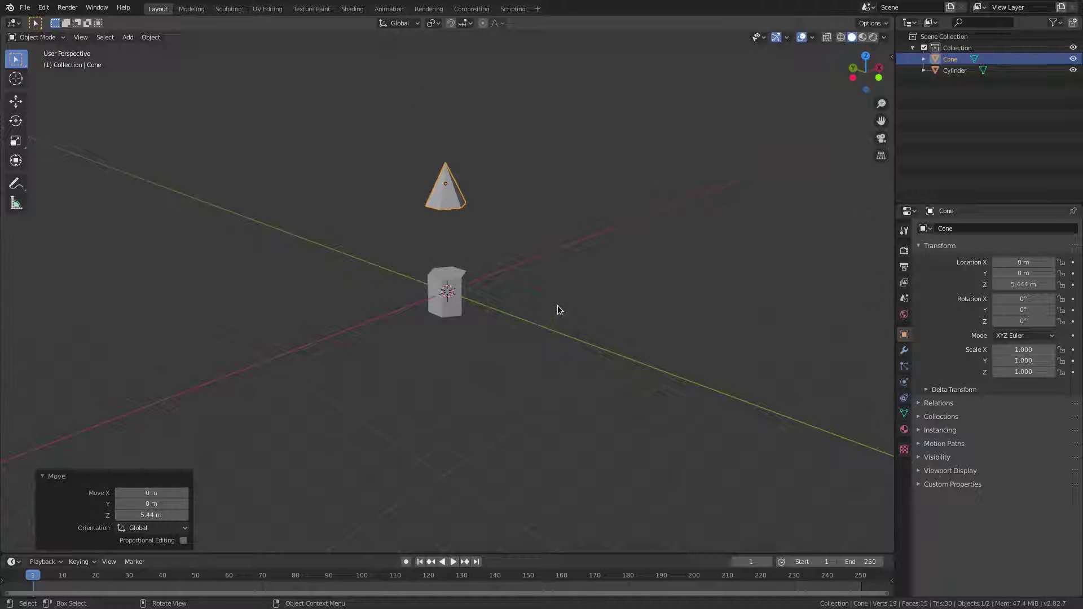
{"action": "key", "text": "s"}
{"action": "left_click", "coordinate": [822, 303]}
Stretch the hexagonal cylinder along the Z axis by a factor of about 6.42 to form a tall trunk
{"action": "scroll", "coordinate": [467, 312], "scroll_direction": "up", "scroll_amount": 1}
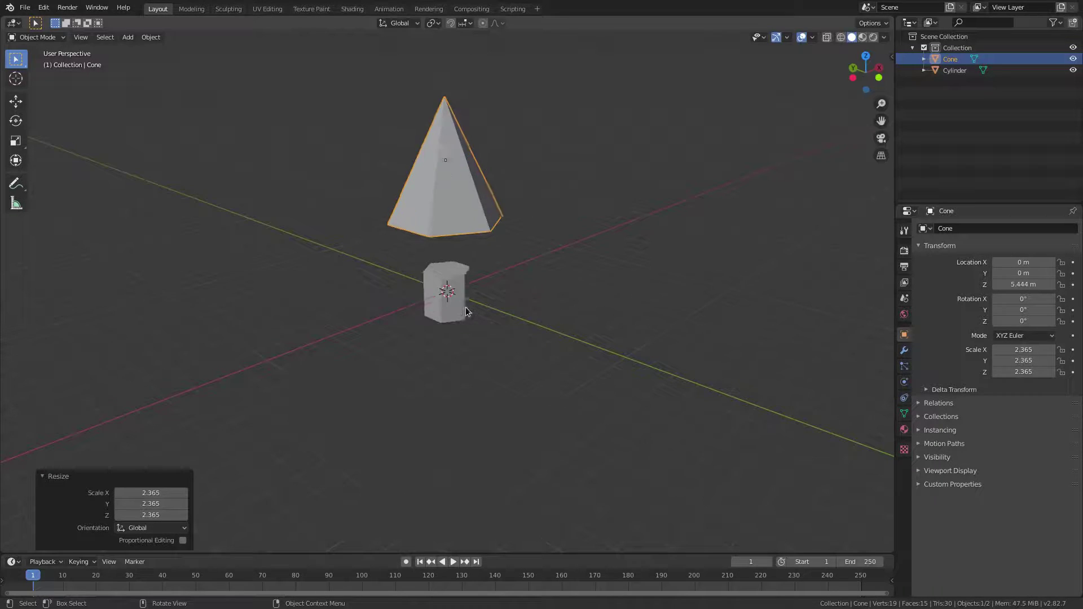
{"action": "scroll", "coordinate": [467, 312], "scroll_direction": "up", "scroll_amount": 3}
{"action": "middle_click_drag", "start_coordinate": [520, 295], "coordinate": [447, 107]}
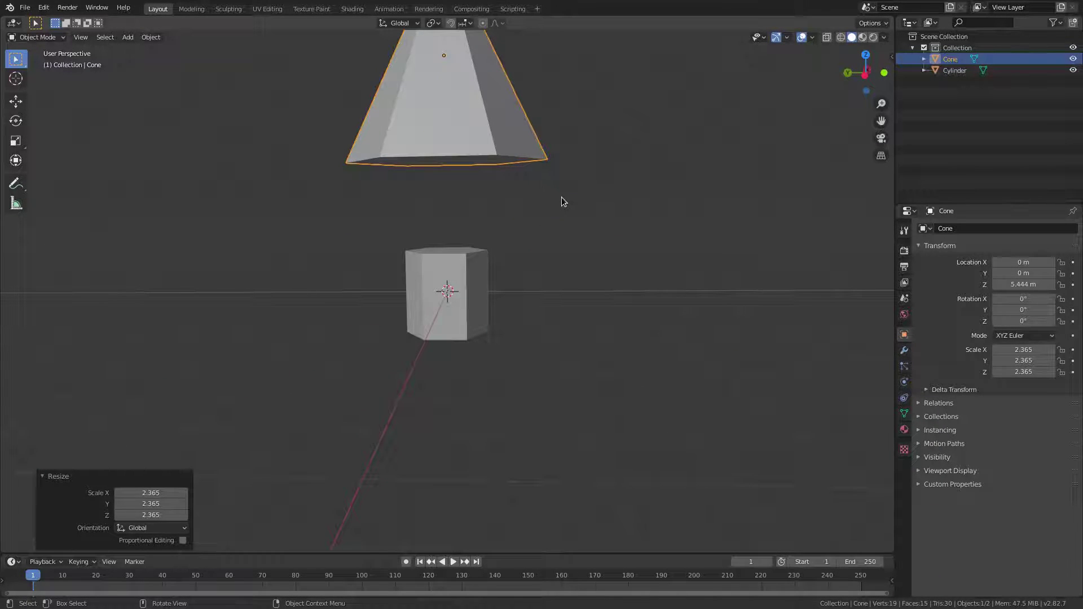
{"action": "scroll", "coordinate": [454, 288], "scroll_direction": "down", "scroll_amount": 3}
{"action": "left_click", "coordinate": [456, 283]}
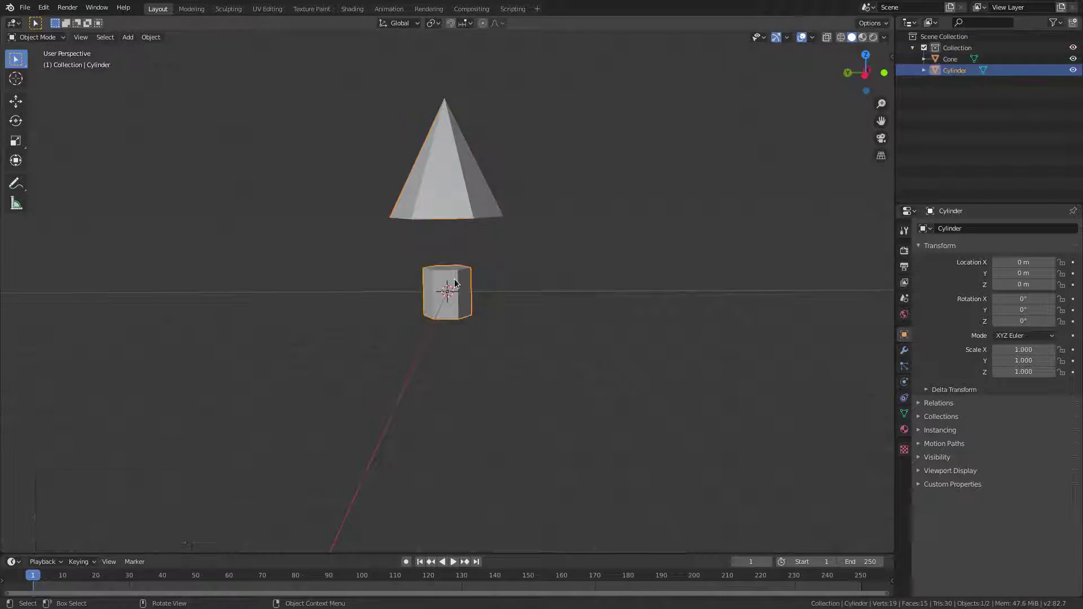
{"action": "scroll", "coordinate": [404, 254], "scroll_direction": "up", "scroll_amount": 2}
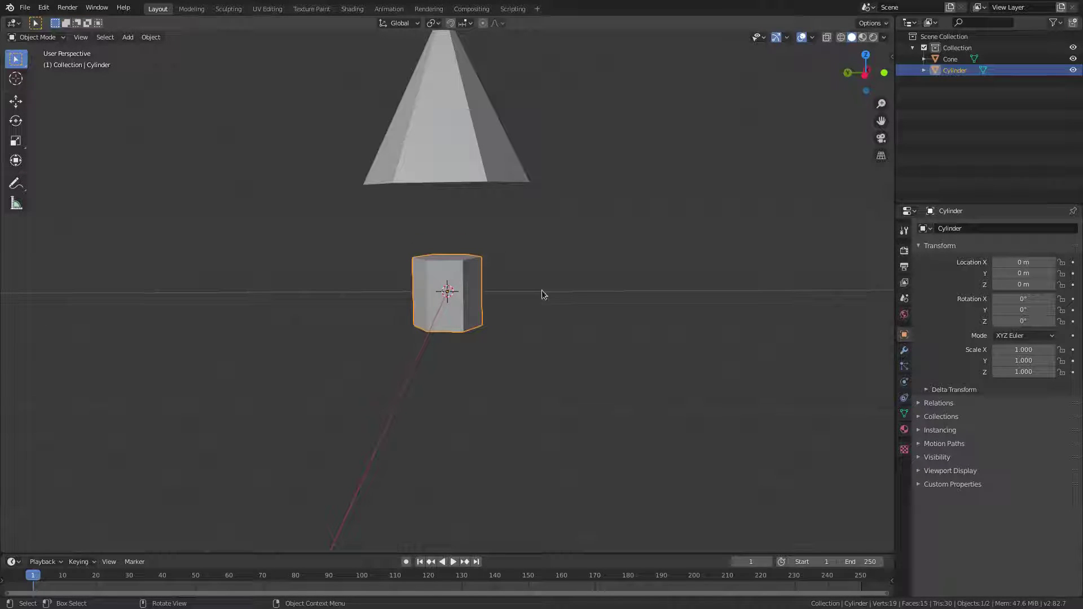
{"action": "scroll", "coordinate": [533, 369], "scroll_direction": "down", "scroll_amount": 4}
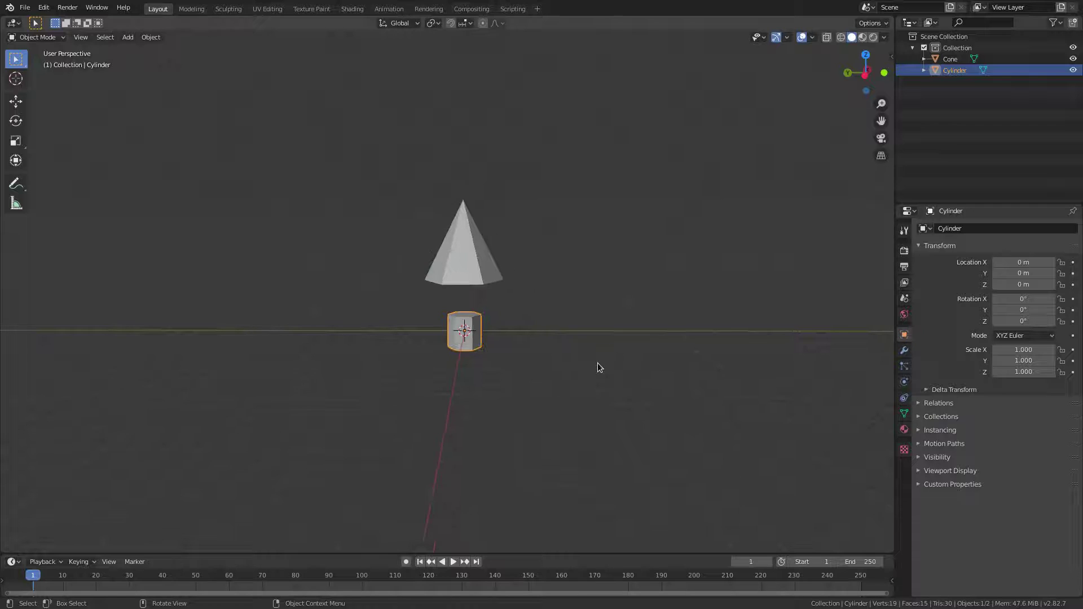
{"action": "key", "text": "s"}
{"action": "key", "text": "z"}
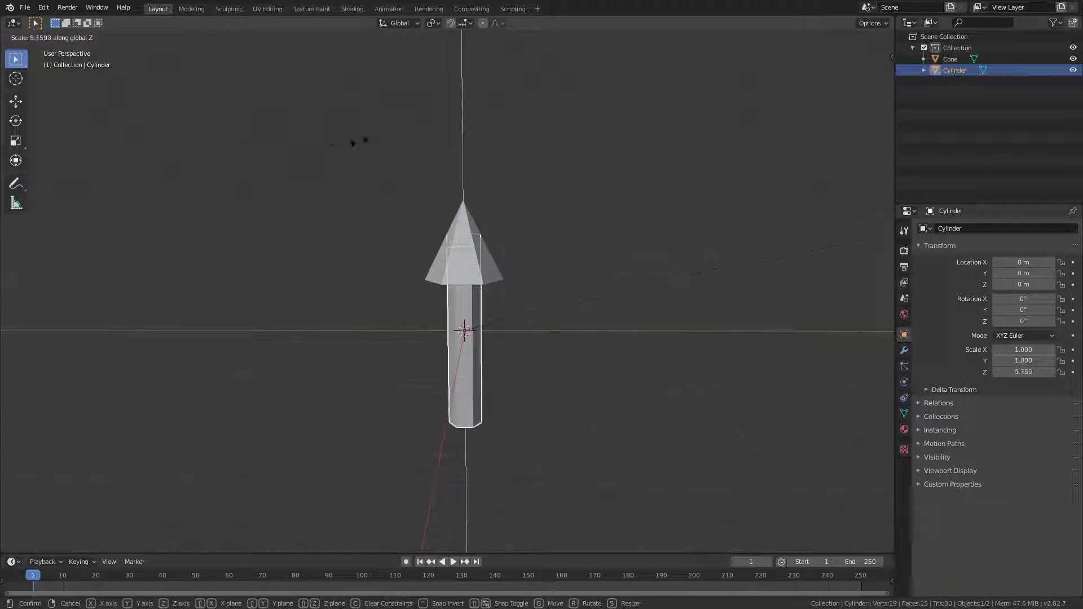
{"action": "left_click", "coordinate": [441, 143]}
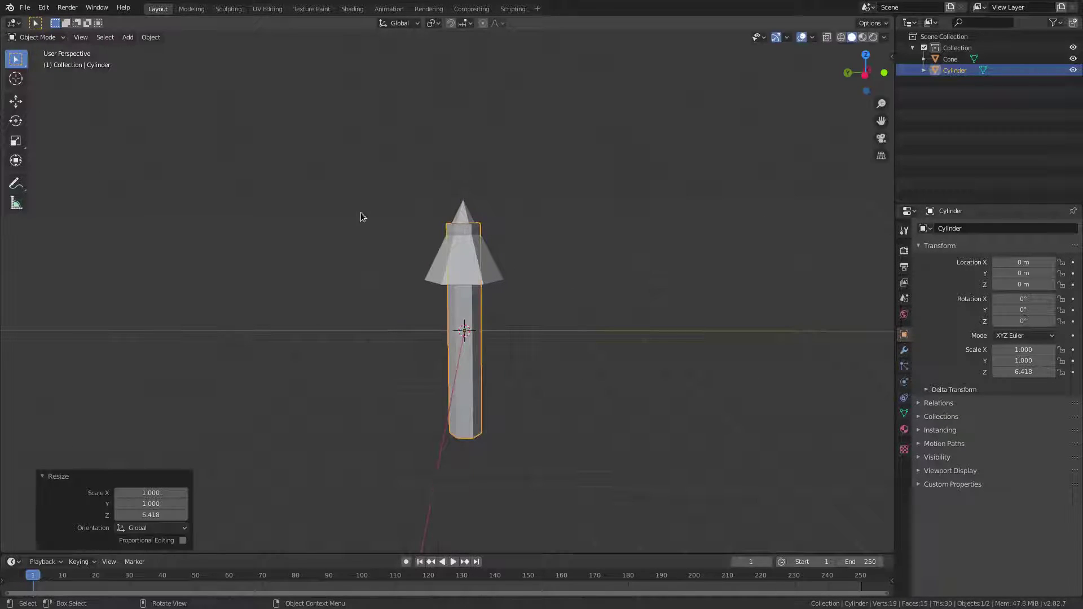
In Edit Mode, move the cylinder's whole mesh about 6.45 m up along Z so its base sits near the origin
{"action": "middle_click_drag", "start_coordinate": [452, 266], "coordinate": [557, 250]}
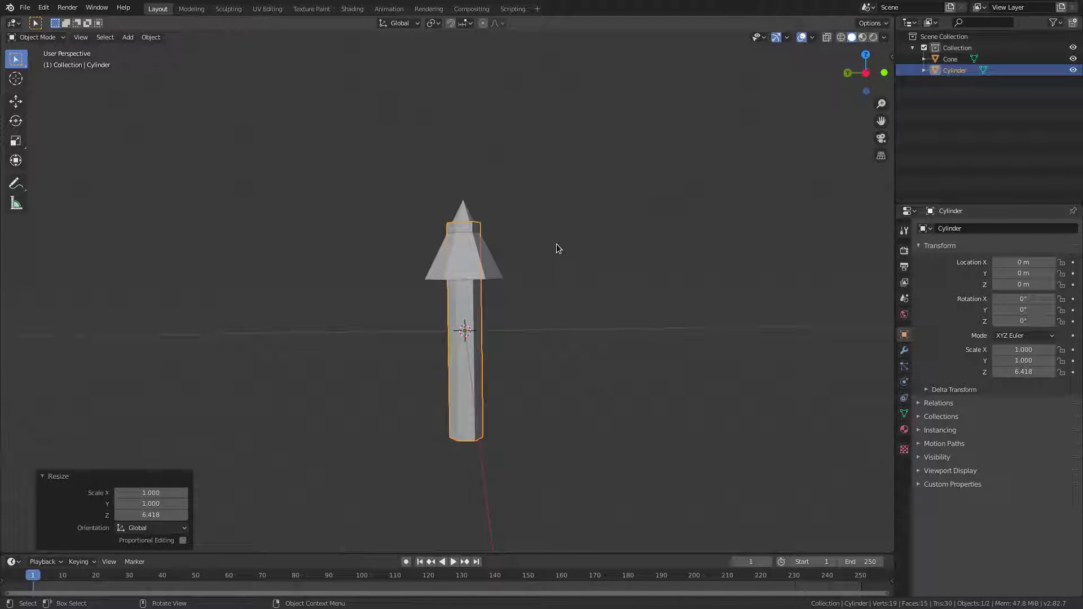
{"action": "key", "text": "Tab"}
{"action": "key", "text": "g"}
{"action": "key", "text": "z"}
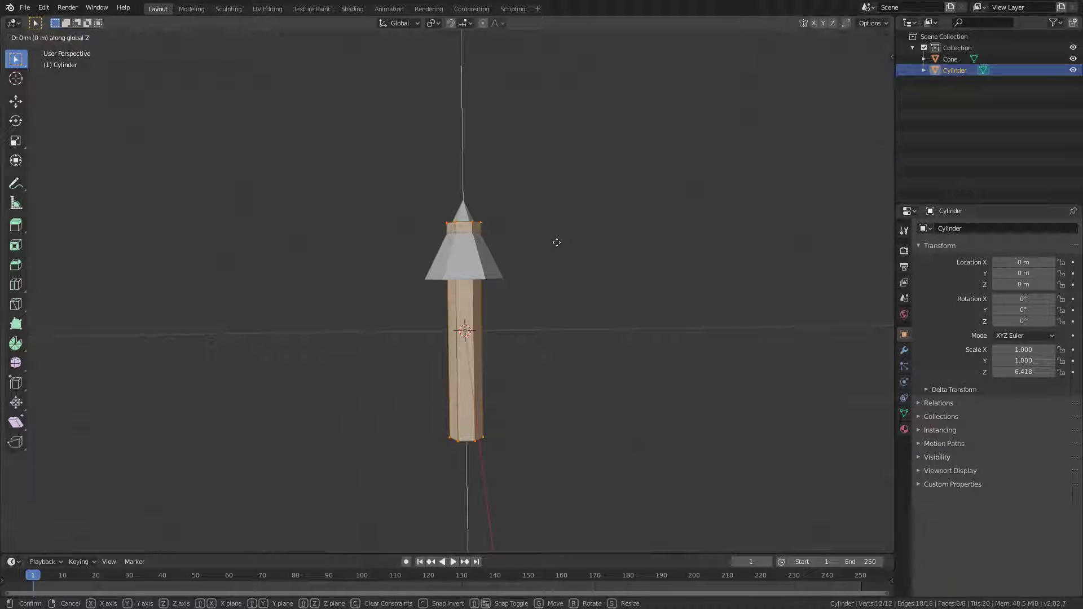
{"action": "left_click", "coordinate": [584, 132]}
In front view, lower the cylinder's mesh about 0.028 m along Z to bring its base down to the origin
{"action": "scroll", "coordinate": [447, 290], "scroll_direction": "up", "scroll_amount": 6}
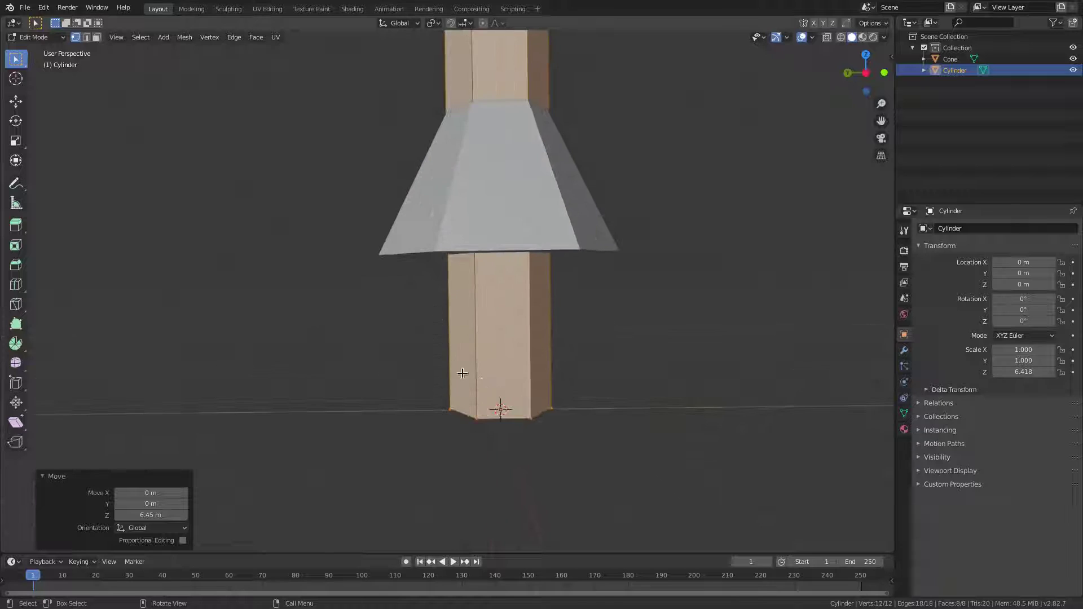
{"action": "middle_click_drag", "start_coordinate": [485, 352], "coordinate": [478, 304], "text": "shift"}
{"action": "key", "text": "KP_1"}
{"action": "key", "text": "KP_1"}
{"action": "scroll", "coordinate": [467, 312], "scroll_direction": "up", "scroll_amount": 5}
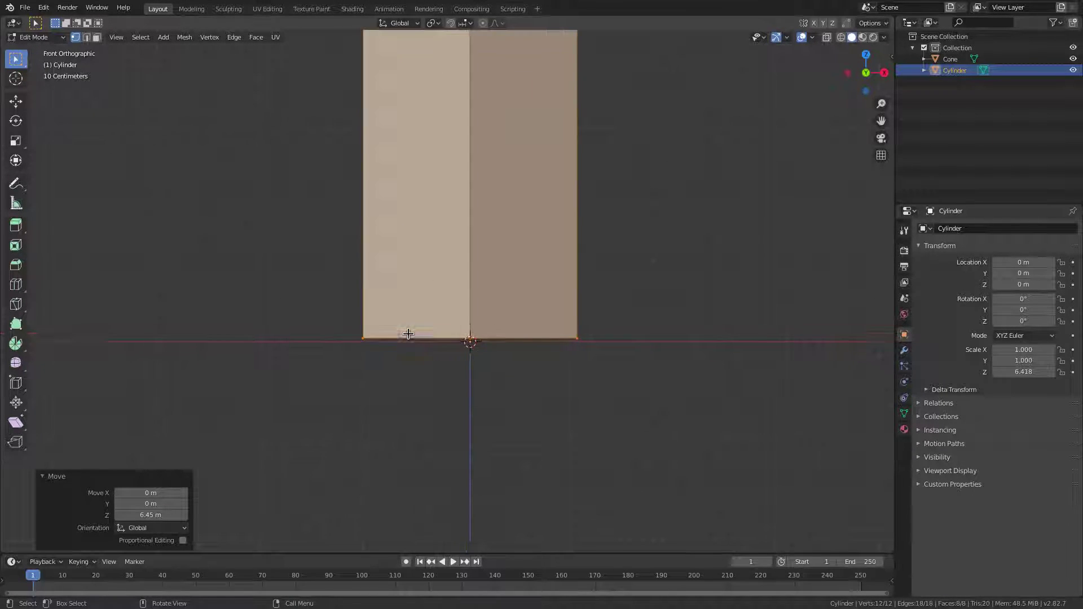
{"action": "middle_click_drag", "start_coordinate": [406, 336], "coordinate": [451, 369]}
{"action": "scroll", "coordinate": [501, 337], "scroll_direction": "down", "scroll_amount": 4}
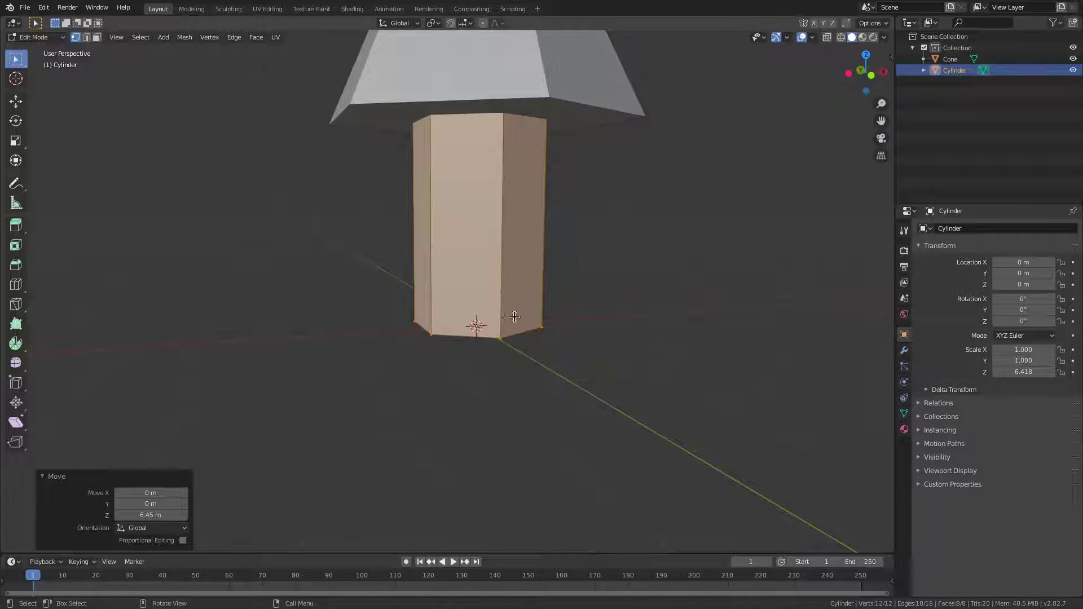
{"action": "key", "text": "KP_1"}
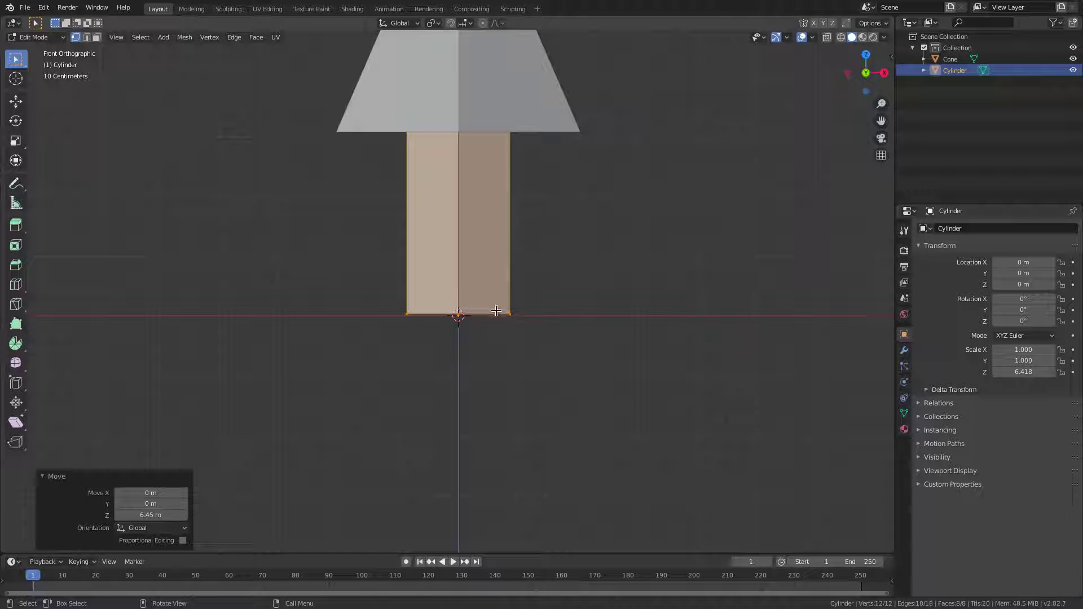
{"action": "scroll", "coordinate": [426, 334], "scroll_direction": "up", "scroll_amount": 8}
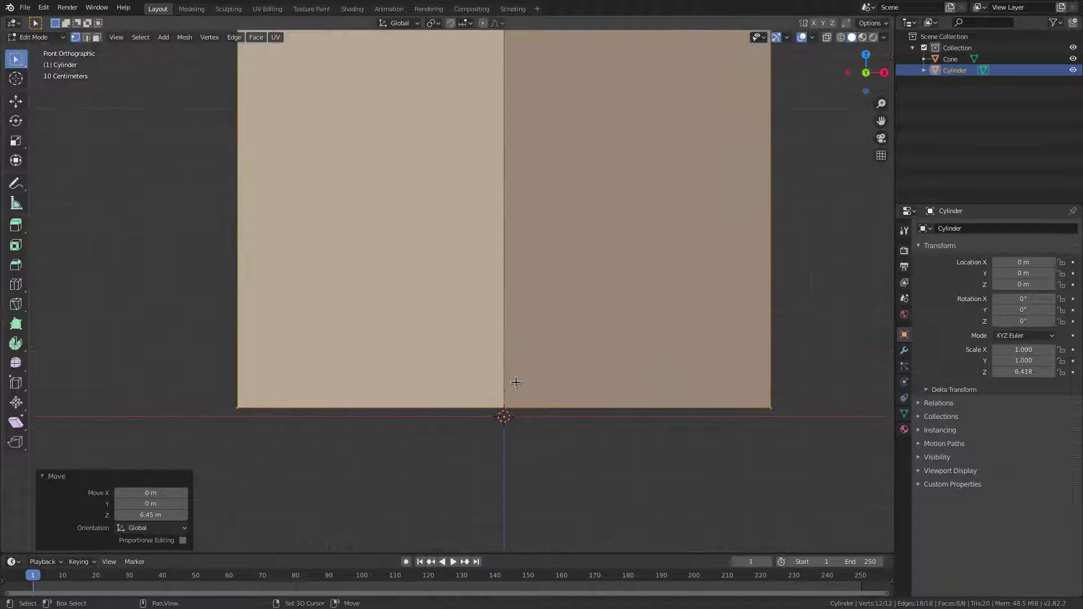
{"action": "scroll", "coordinate": [502, 269], "scroll_direction": "up", "scroll_amount": 5}
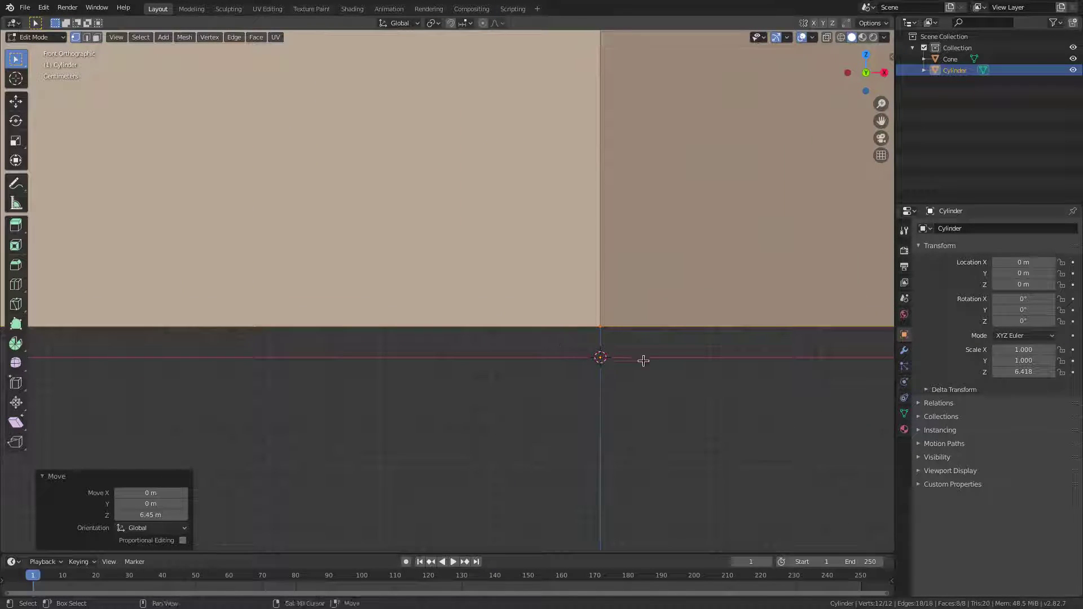
{"action": "middle_click_drag", "start_coordinate": [643, 360], "coordinate": [501, 297], "text": "shift"}
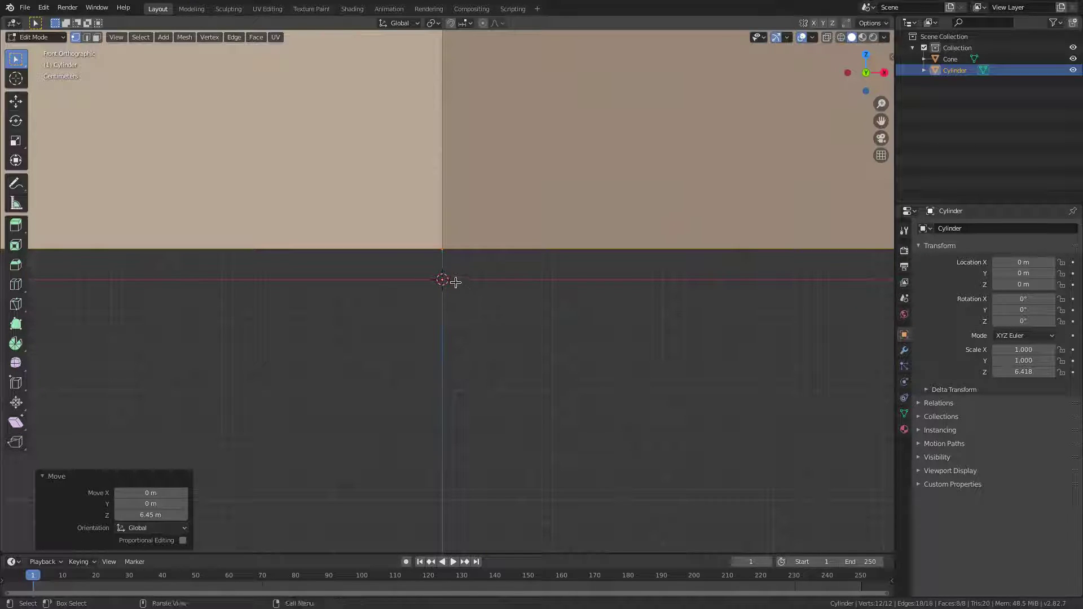
{"action": "scroll", "coordinate": [456, 283], "scroll_direction": "up", "scroll_amount": 9}
{"action": "middle_click_drag", "start_coordinate": [412, 249], "coordinate": [452, 330], "text": "shift"}
{"action": "scroll", "coordinate": [459, 315], "scroll_direction": "up", "scroll_amount": 3}
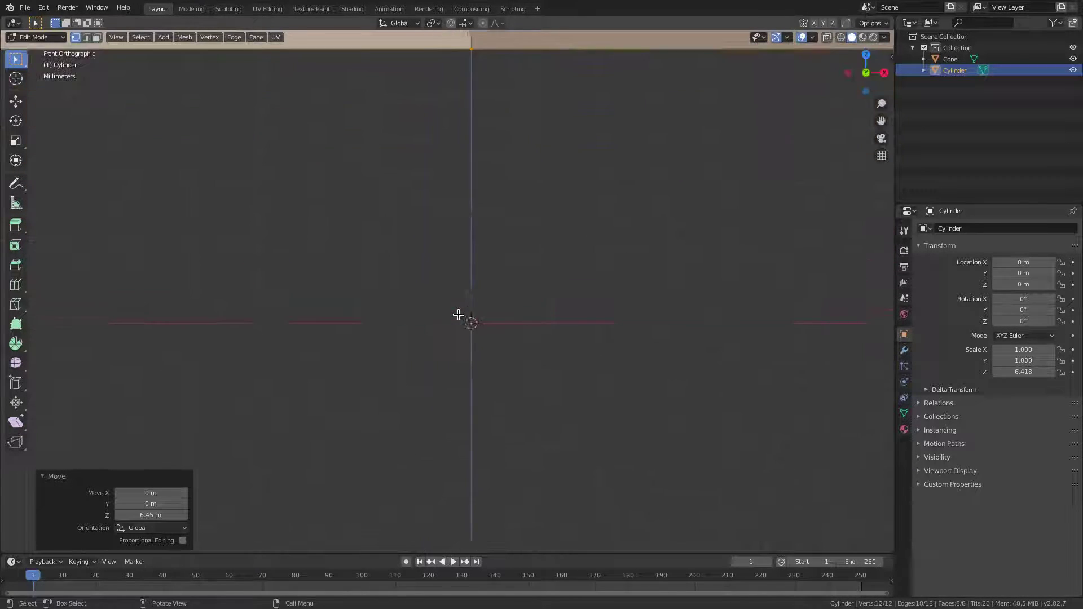
{"action": "scroll", "coordinate": [458, 314], "scroll_direction": "up", "scroll_amount": 1}
{"action": "middle_click_drag", "start_coordinate": [500, 240], "coordinate": [503, 336], "text": "shift"}
{"action": "scroll", "coordinate": [502, 337], "scroll_direction": "down", "scroll_amount": 1}
{"action": "key", "text": "g"}
{"action": "key", "text": "z"}
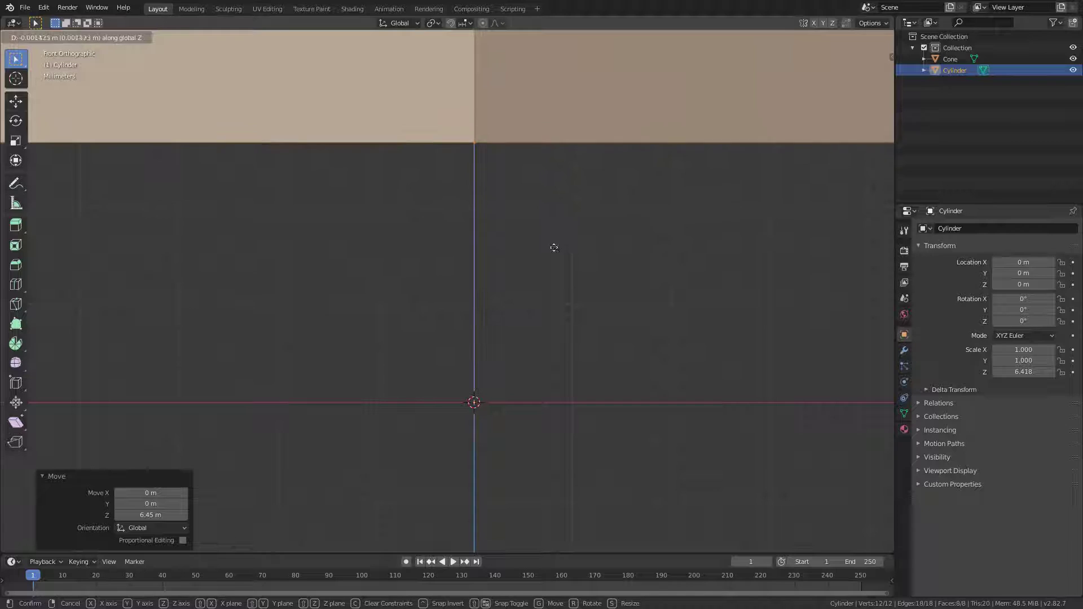
{"action": "left_click", "coordinate": [540, 493]}
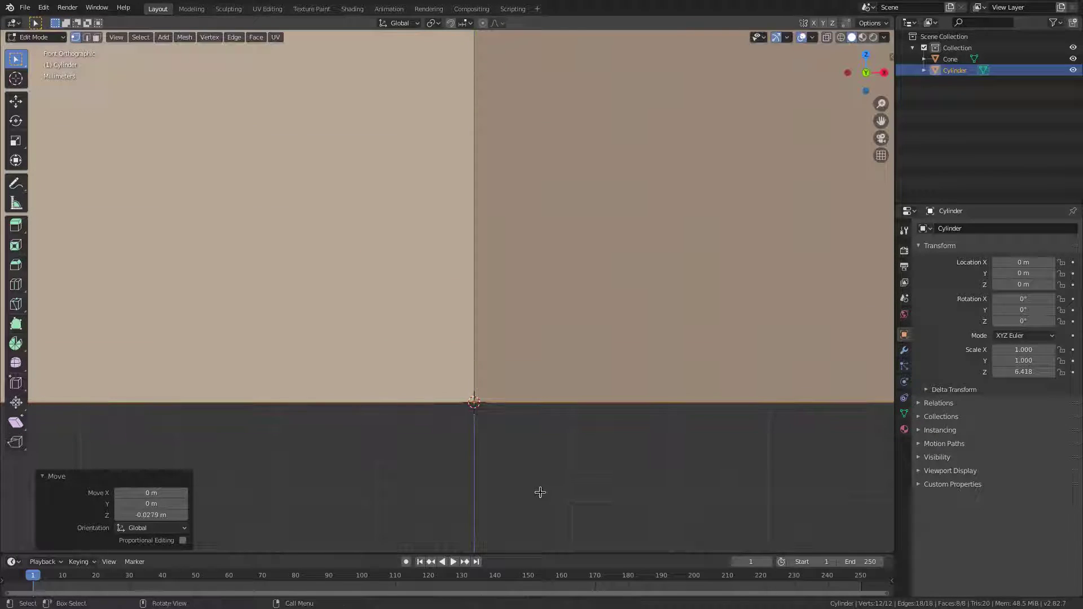
Fine-tune the cylinder mesh's height by about 0.000009 m along Z so its bottom edge lines up exactly with the origin
{"action": "scroll", "coordinate": [540, 493], "scroll_direction": "up", "scroll_amount": 3}
{"action": "middle_click_drag", "start_coordinate": [501, 477], "coordinate": [461, 331], "text": "shift"}
{"action": "scroll", "coordinate": [457, 321], "scroll_direction": "up", "scroll_amount": 8}
{"action": "middle_click_drag", "start_coordinate": [464, 486], "coordinate": [474, 331], "text": "shift"}
{"action": "scroll", "coordinate": [474, 331], "scroll_direction": "up", "scroll_amount": 5}
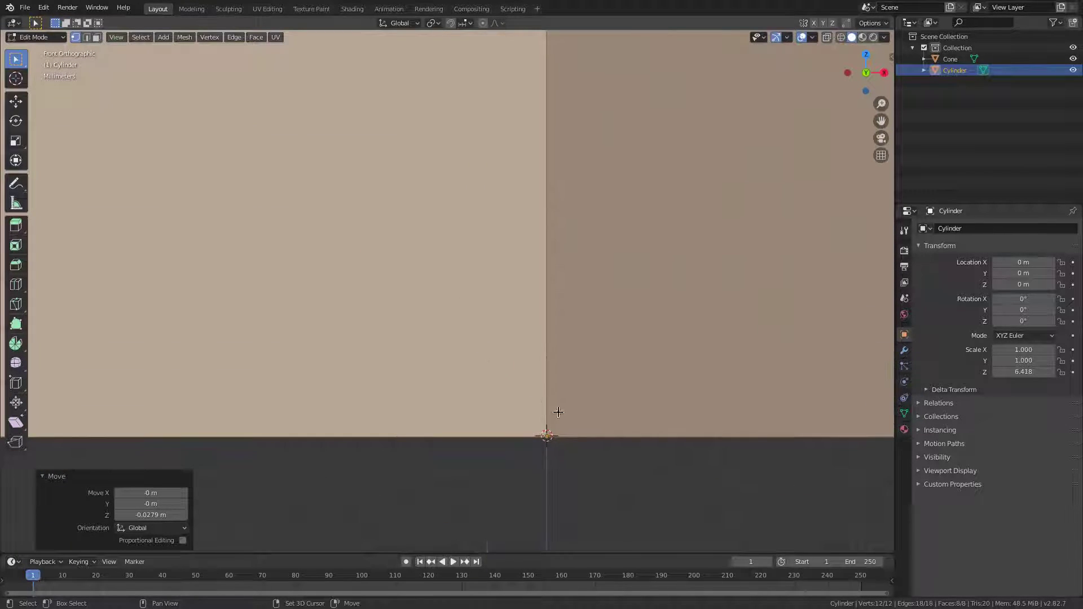
{"action": "middle_click_drag", "start_coordinate": [559, 413], "coordinate": [524, 258], "text": "shift"}
{"action": "scroll", "coordinate": [546, 324], "scroll_direction": "up", "scroll_amount": 8}
{"action": "middle_click_drag", "start_coordinate": [595, 332], "coordinate": [363, 346], "text": "shift"}
{"action": "key", "text": "g"}
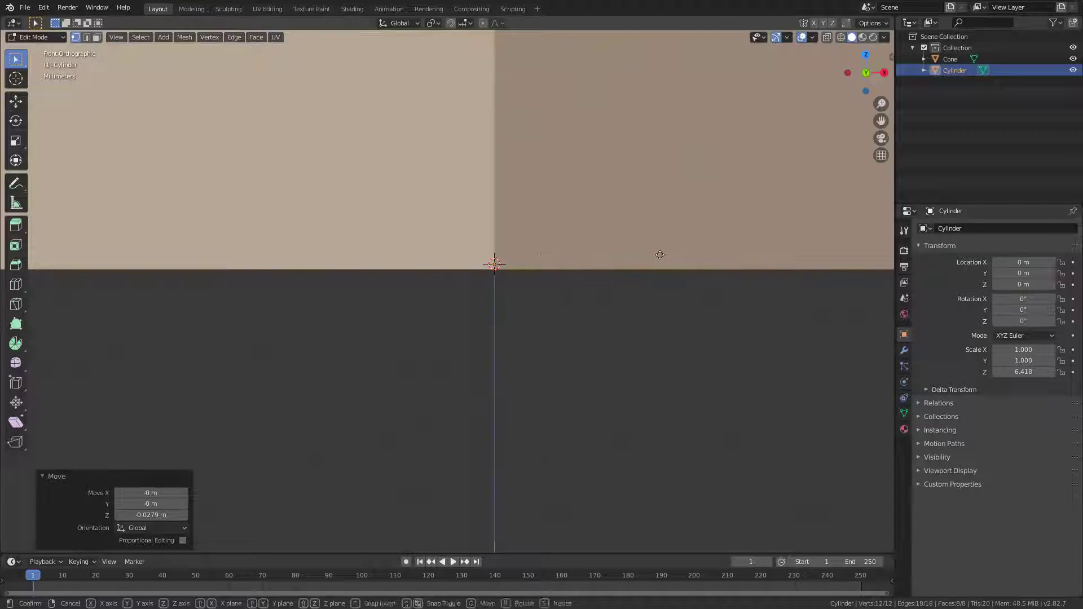
{"action": "key", "text": "z"}
{"action": "left_click", "coordinate": [674, 249]}
{"action": "middle_click_drag", "start_coordinate": [682, 242], "coordinate": [635, 270], "text": "shift"}
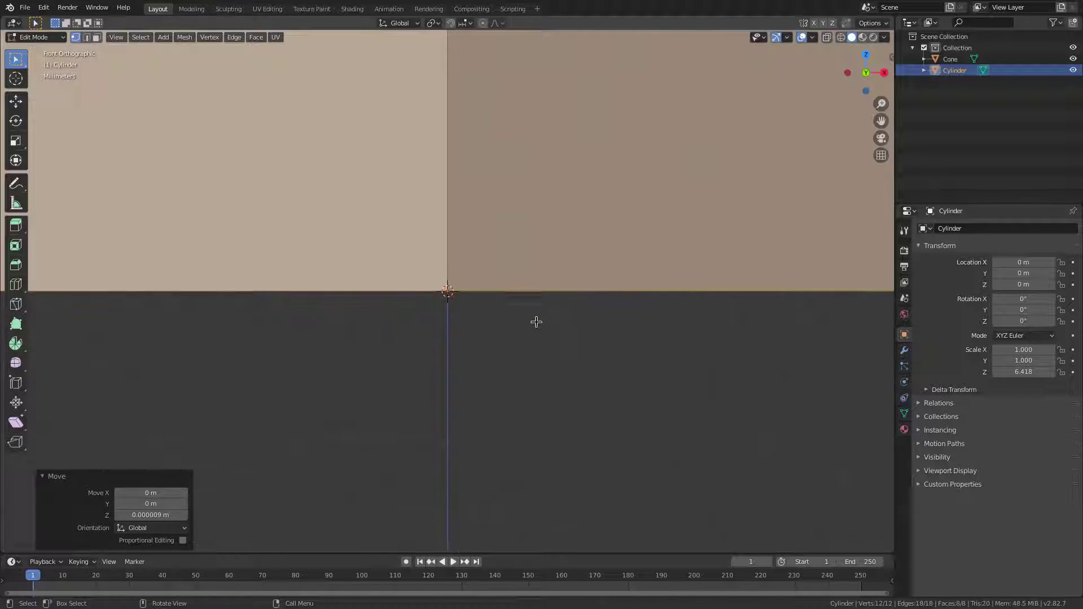
Return to Object Mode, select the cone and move it 9.2 m up along Z to the top of the trunk
{"action": "scroll", "coordinate": [536, 322], "scroll_direction": "down", "scroll_amount": 8}
{"action": "middle_click_drag", "start_coordinate": [532, 321], "coordinate": [562, 278]}
{"action": "key", "text": "Tab"}
{"action": "scroll", "coordinate": [441, 246], "scroll_direction": "up", "scroll_amount": 4}
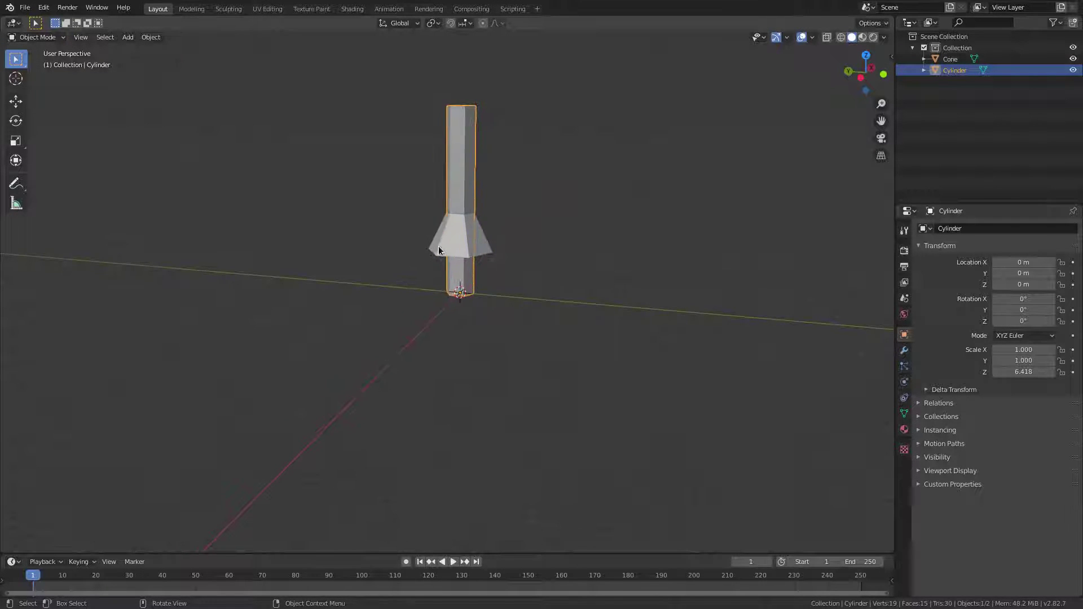
{"action": "middle_click_drag", "start_coordinate": [477, 218], "coordinate": [454, 326], "text": "shift"}
{"action": "scroll", "coordinate": [453, 326], "scroll_direction": "up", "scroll_amount": 2}
{"action": "scroll", "coordinate": [453, 325], "scroll_direction": "up", "scroll_amount": 1}
{"action": "left_click", "coordinate": [457, 387]}
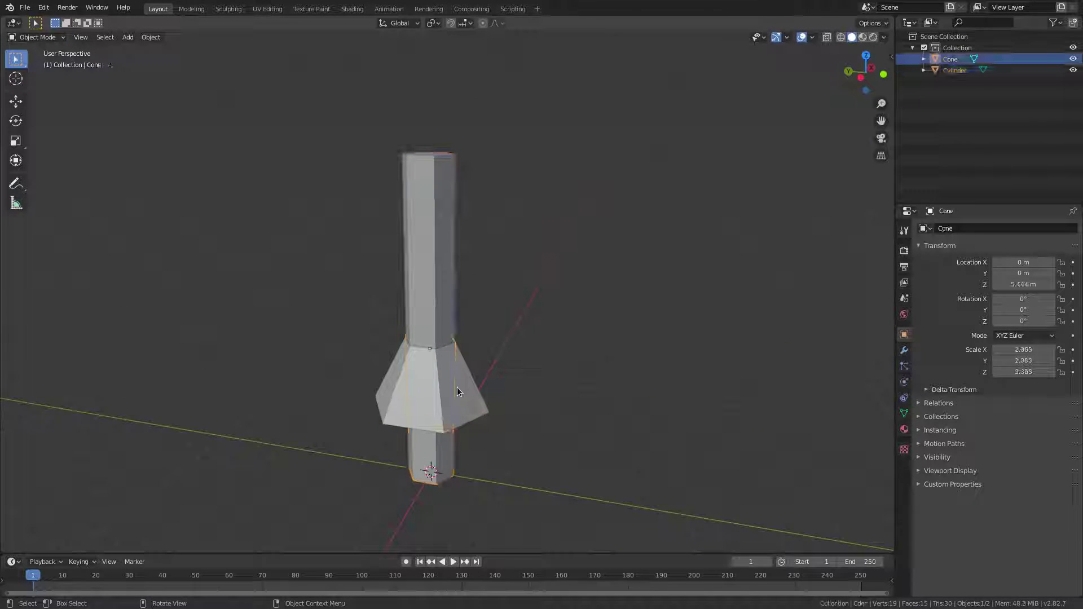
{"action": "key", "text": "g"}
{"action": "key", "text": "z"}
{"action": "left_click", "coordinate": [500, 149]}
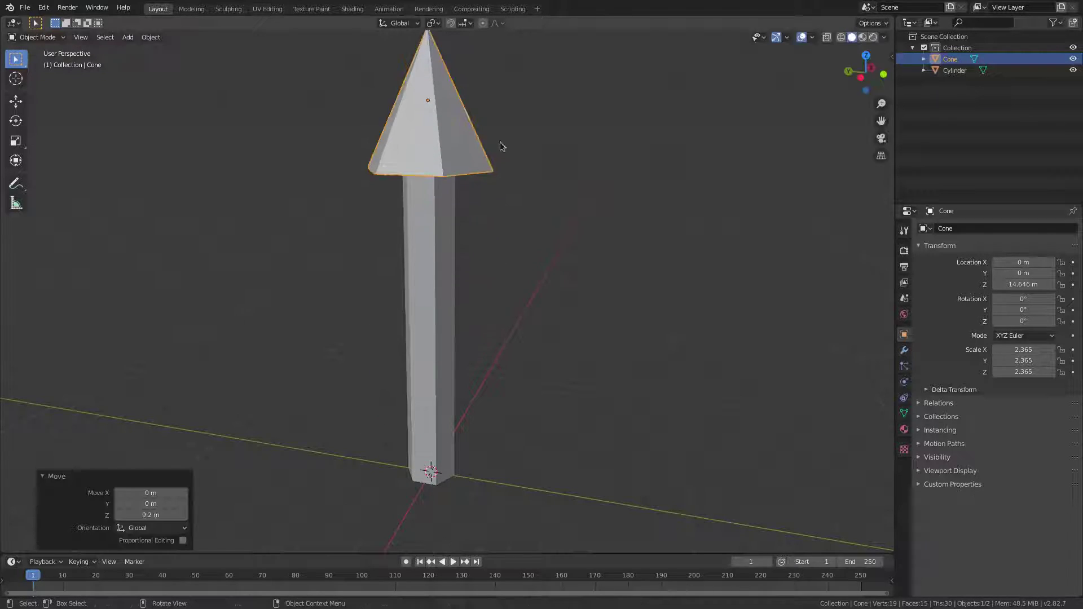
In Edit Mode, box-select the cone's six base vertices and scale them in by a factor of 0.821
{"action": "scroll", "coordinate": [480, 226], "scroll_direction": "down", "scroll_amount": 4}
{"action": "scroll", "coordinate": [490, 235], "scroll_direction": "up", "scroll_amount": 1}
{"action": "mouse_move", "coordinate": [490, 231]}
{"action": "middle_mouse_down", "text": "shift"}
{"action": "mouse_move", "coordinate": [529, 259]}
{"action": "mouse_move", "coordinate": [546, 232]}
{"action": "mouse_move", "coordinate": [509, 211]}
{"action": "mouse_move", "coordinate": [479, 222]}
{"action": "middle_mouse_up", "text": "shift"}
{"action": "key", "text": "Tab"}
{"action": "left_click", "coordinate": [518, 208]}
{"action": "key", "text": "b"}
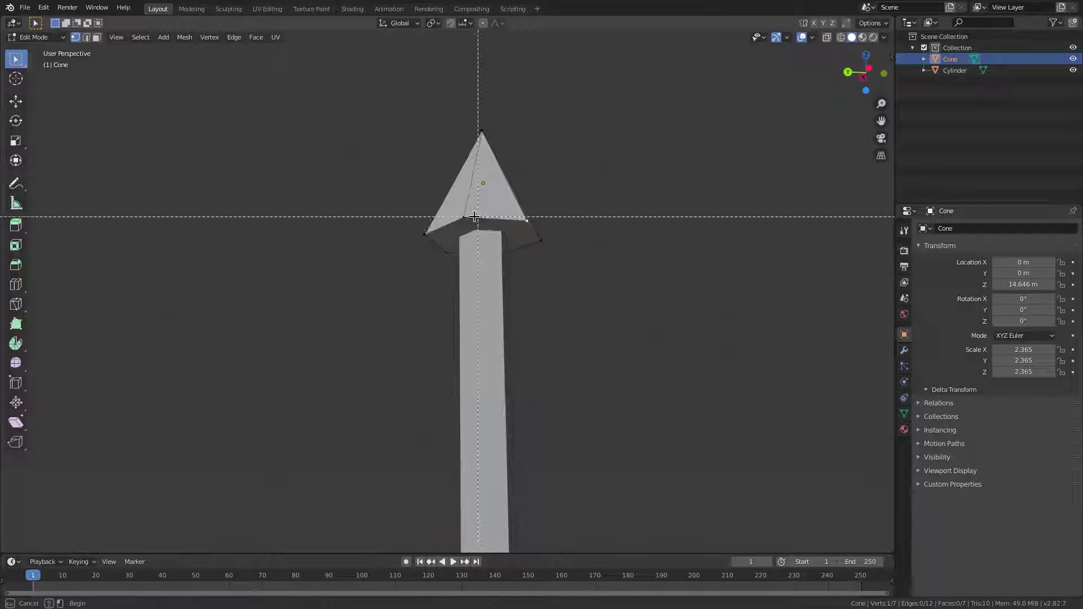
{"action": "left_click_drag", "start_coordinate": [377, 188], "coordinate": [567, 299]}
{"action": "middle_click_drag", "start_coordinate": [519, 271], "coordinate": [468, 159]}
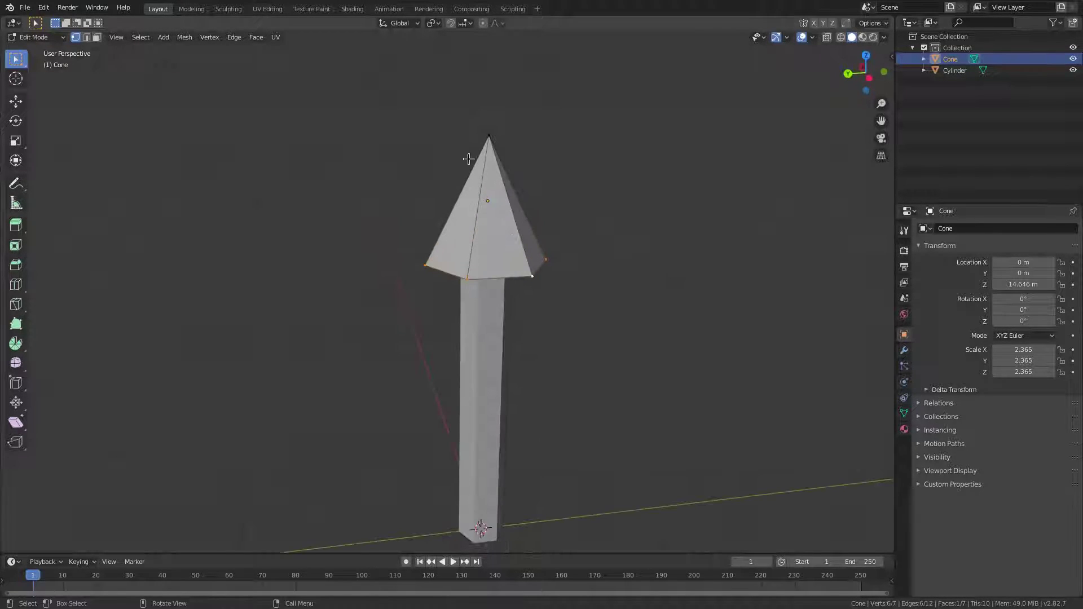
{"action": "middle_click_drag", "start_coordinate": [532, 262], "coordinate": [579, 241]}
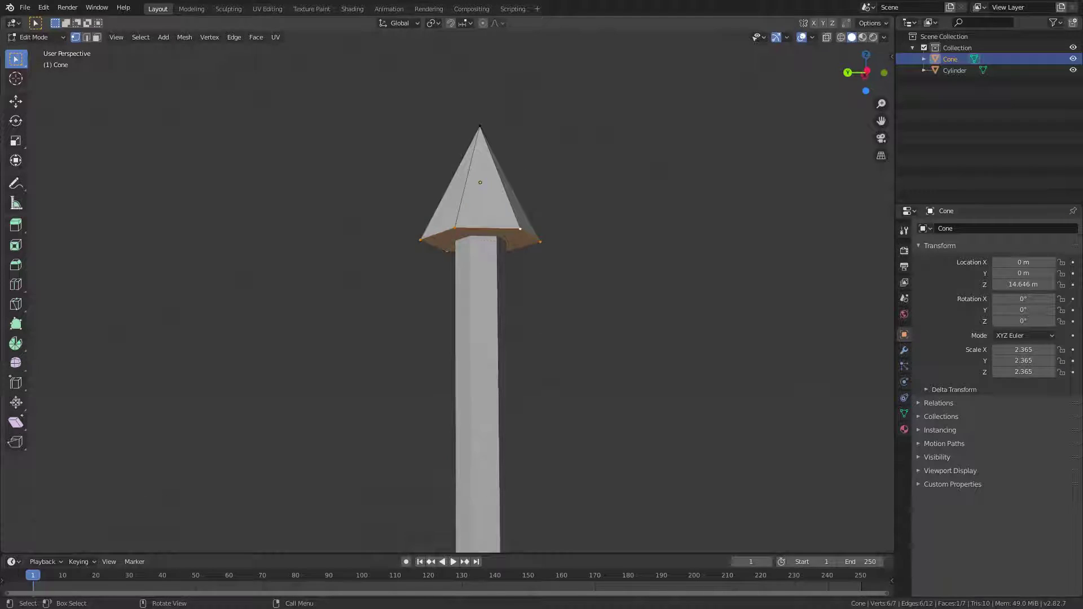
{"action": "key", "text": "s"}
{"action": "left_click", "coordinate": [625, 237]}
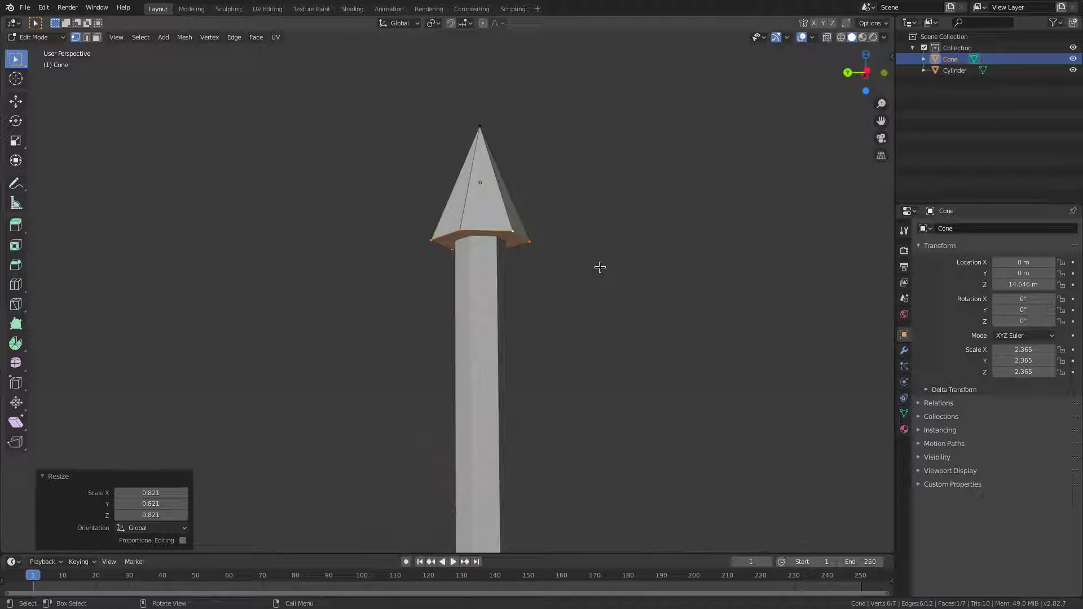
Extrude the cone's base 3.1 m downward, widen it into a flared skirt, and raise it 0.655 m along Z
{"action": "key", "text": "e"}
{"action": "left_click", "coordinate": [588, 346]}
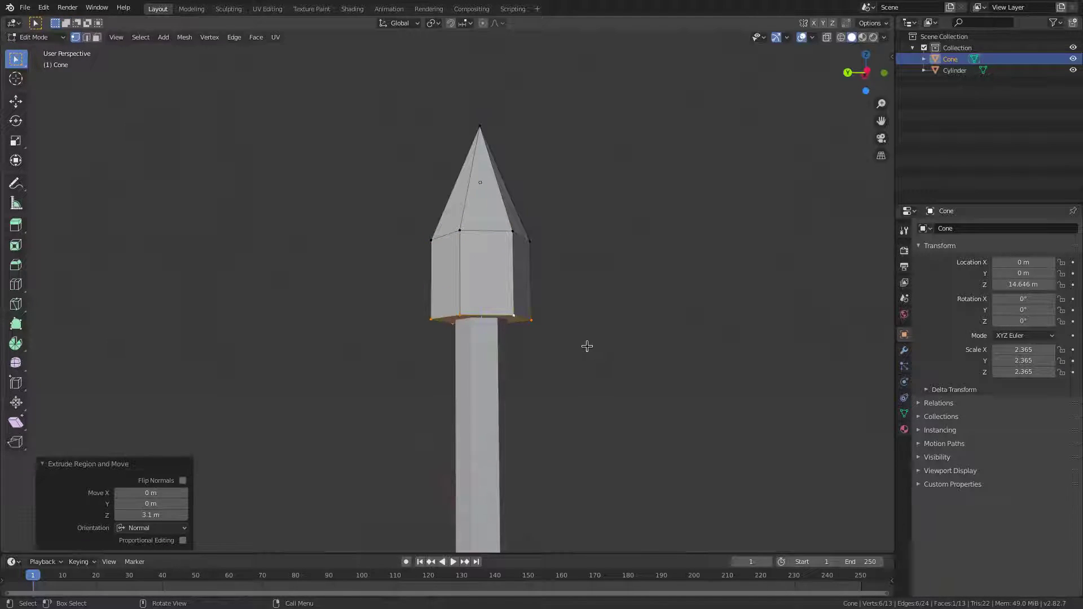
{"action": "key", "text": "s"}
{"action": "left_click", "coordinate": [757, 336]}
{"action": "key", "text": "g"}
{"action": "key", "text": "z"}
{"action": "left_click", "coordinate": [594, 286]}
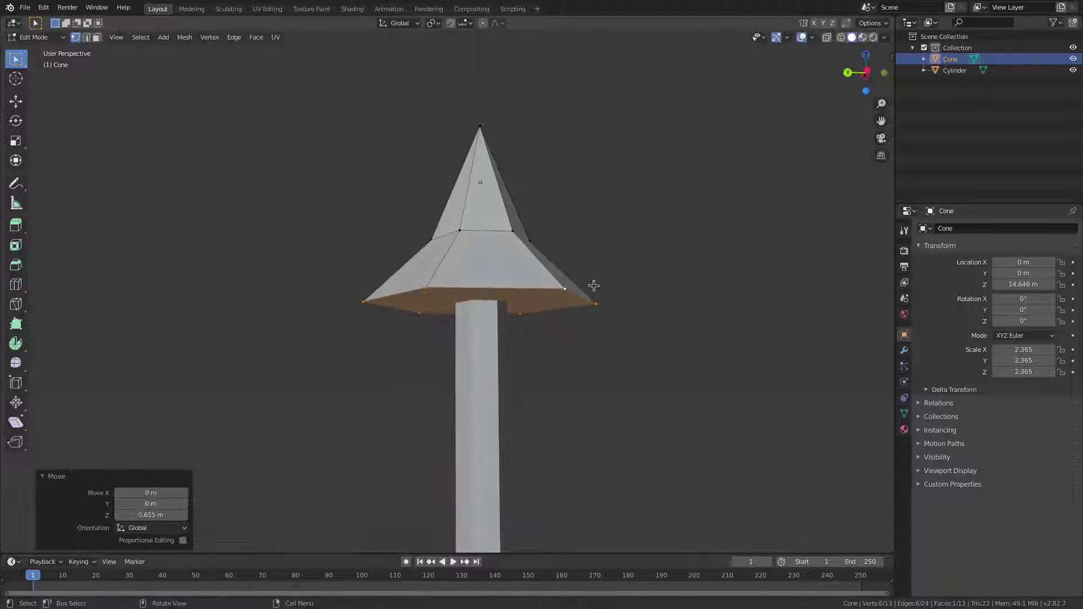
Scale the flared base ring by 0.941 and lower it 0.215 m along Z
{"action": "middle_click_drag", "start_coordinate": [594, 286], "coordinate": [394, 302]}
{"action": "key", "text": "s"}
{"action": "left_click", "coordinate": [624, 290]}
{"action": "key", "text": "g"}
{"action": "key", "text": "z"}
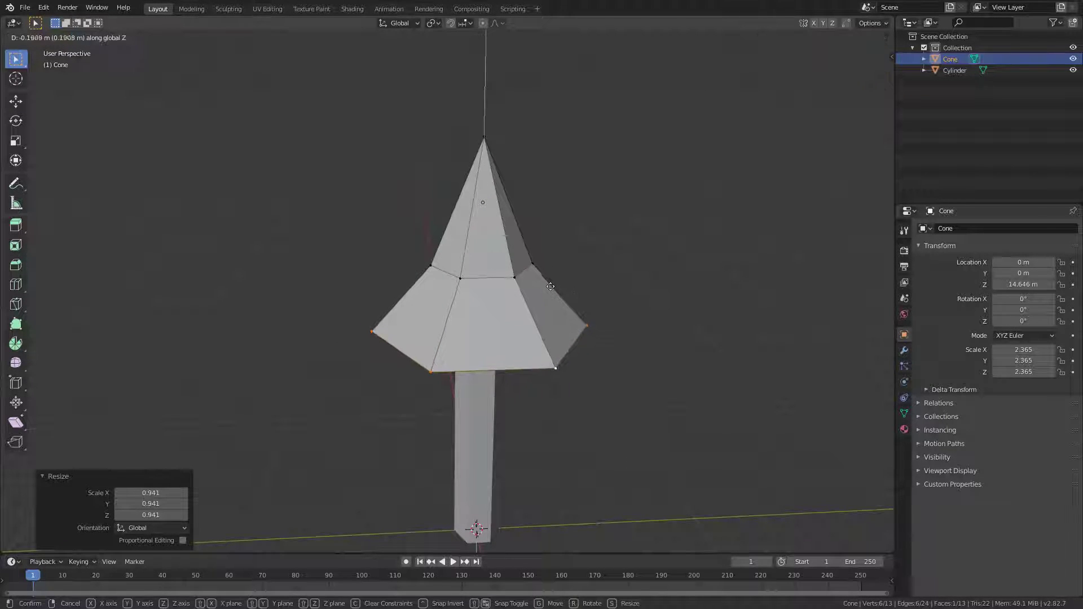
{"action": "left_click", "coordinate": [549, 284]}
{"action": "middle_click_drag", "start_coordinate": [549, 285], "coordinate": [626, 294]}
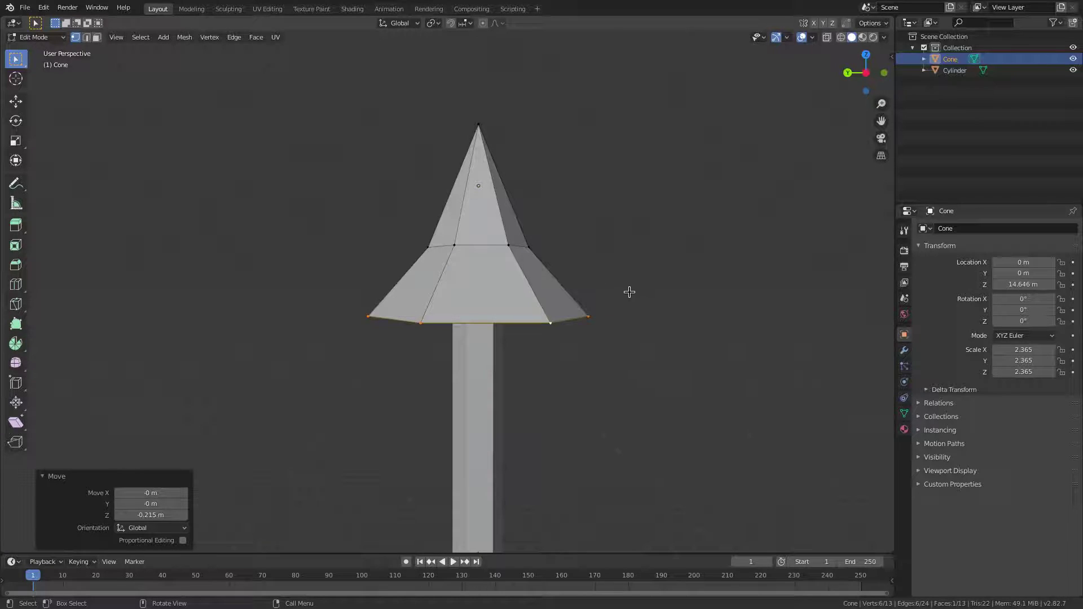
Return to Object Mode and stretch the cone along the Z axis by a factor of about 1.15
{"action": "key", "text": "a"}
{"action": "key", "text": "Tab"}
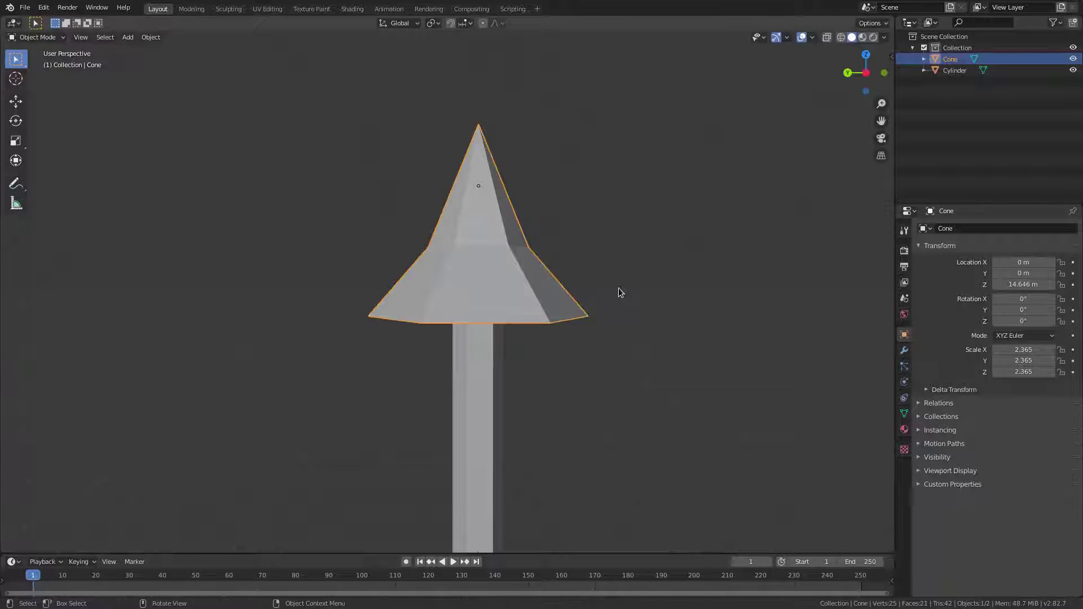
{"action": "key", "text": "Tab"}
{"action": "key", "text": "Tab"}
{"action": "key", "text": "Tab"}
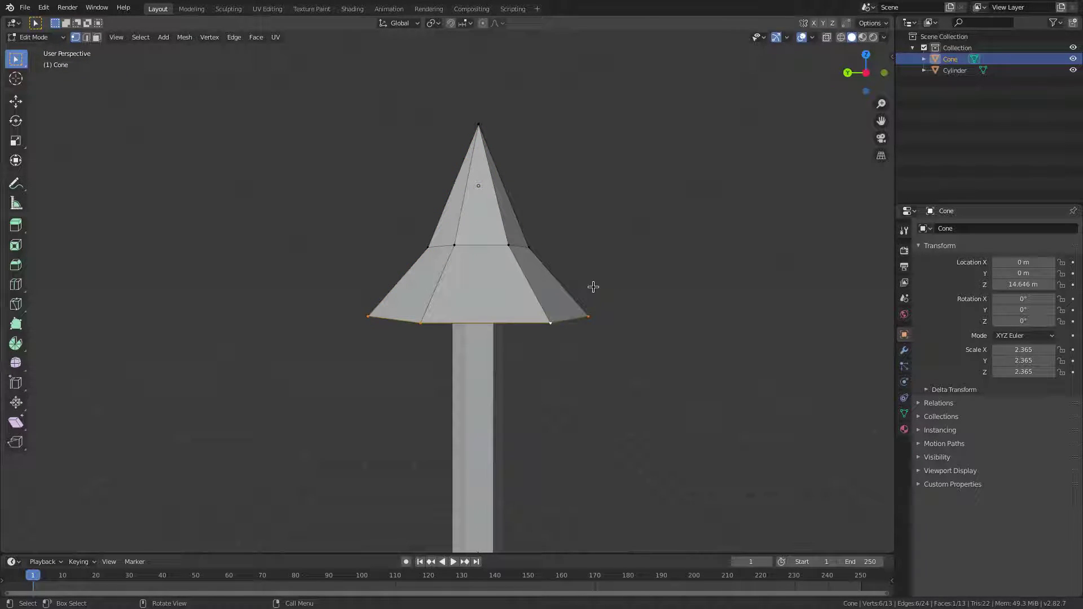
{"action": "key", "text": "Tab"}
{"action": "key", "text": "s"}
{"action": "key", "text": "z"}
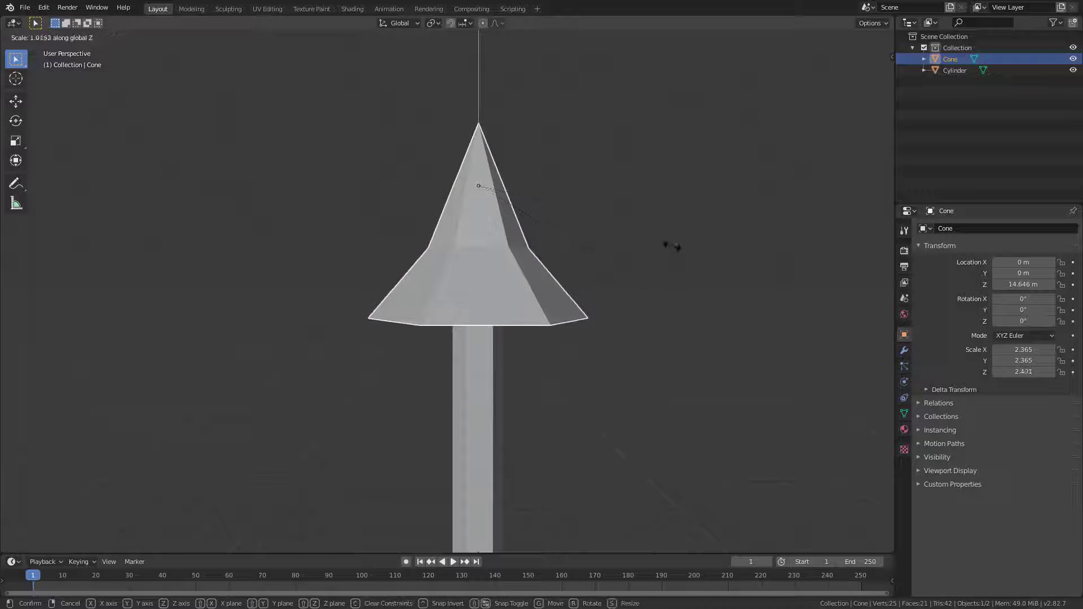
{"action": "left_click", "coordinate": [705, 198]}
{"action": "middle_click_drag", "start_coordinate": [604, 259], "coordinate": [656, 254]}
Resize the cone uniformly and adjust its height along Z over the trunk's upper end
{"action": "key", "text": "s"}
{"action": "left_click", "coordinate": [672, 257]}
{"action": "scroll", "coordinate": [636, 289], "scroll_direction": "down", "scroll_amount": 3}
{"action": "middle_click_drag", "start_coordinate": [636, 290], "coordinate": [608, 259]}
{"action": "key", "text": "g"}
{"action": "key", "text": "z"}
{"action": "left_click", "coordinate": [610, 217]}
Raise the cone along Z until it is well clear of the trunk's upper end
{"action": "left_click", "coordinate": [479, 265]}
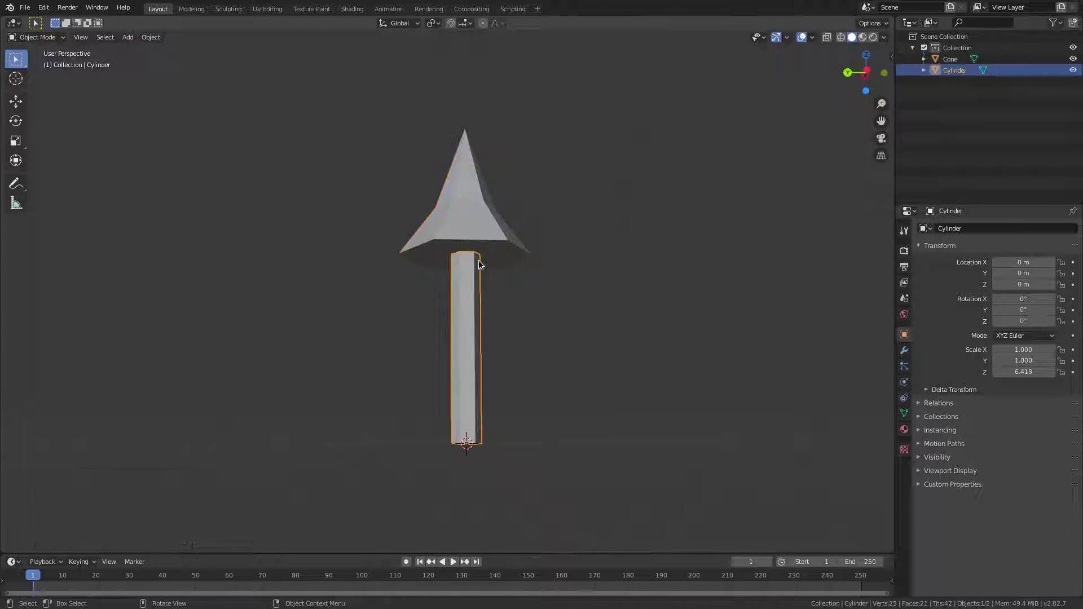
{"action": "key", "text": "Tab"}
{"action": "middle_click_drag", "start_coordinate": [479, 260], "coordinate": [484, 307]}
{"action": "key", "text": "Tab"}
{"action": "left_click", "coordinate": [502, 240]}
{"action": "key", "text": "g"}
{"action": "key", "text": "z"}
{"action": "left_click", "coordinate": [507, 146]}
In face select mode, select the cylinder's top face and move it 16.9 m up along Z to lengthen the trunk
{"action": "left_click", "coordinate": [485, 260]}
{"action": "key", "text": "Tab"}
{"action": "scroll", "coordinate": [484, 307], "scroll_direction": "up", "scroll_amount": 3}
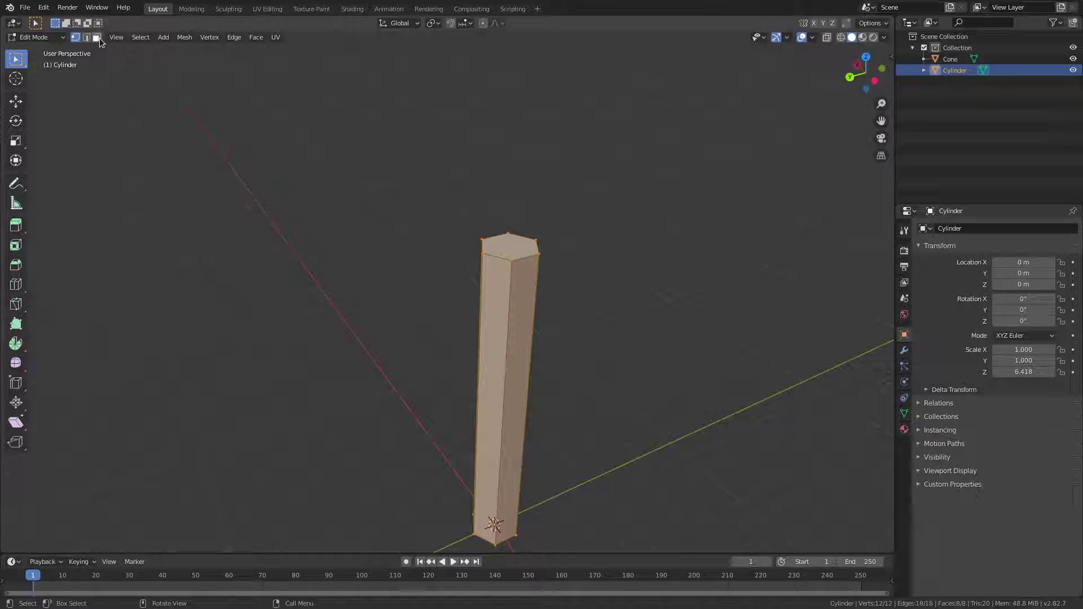
{"action": "left_click", "coordinate": [97, 38]}
{"action": "left_click", "coordinate": [506, 241]}
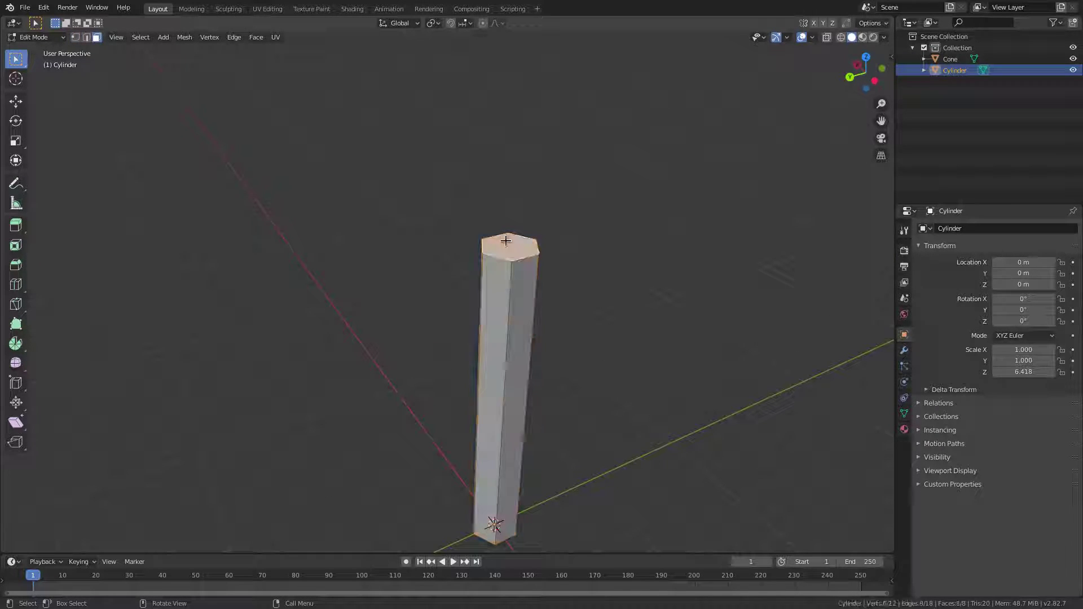
{"action": "scroll", "coordinate": [626, 329], "scroll_direction": "down", "scroll_amount": 3}
{"action": "middle_click_drag", "start_coordinate": [627, 329], "coordinate": [607, 299]}
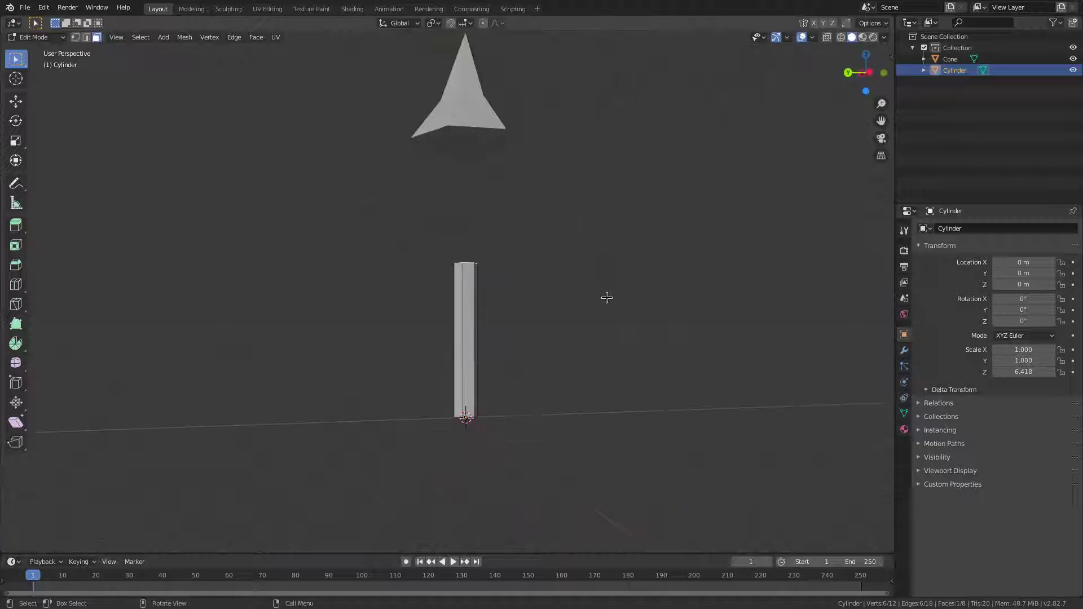
{"action": "key", "text": "g"}
{"action": "key", "text": "z"}
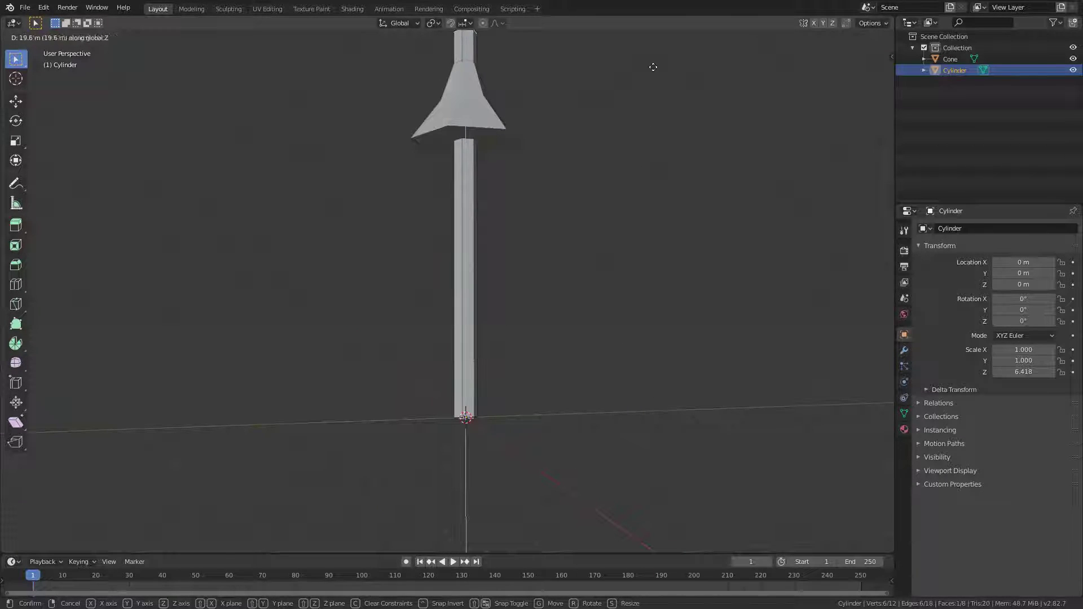
{"action": "left_click", "coordinate": [649, 97]}
{"action": "middle_click_drag", "start_coordinate": [533, 170], "coordinate": [568, 209]}
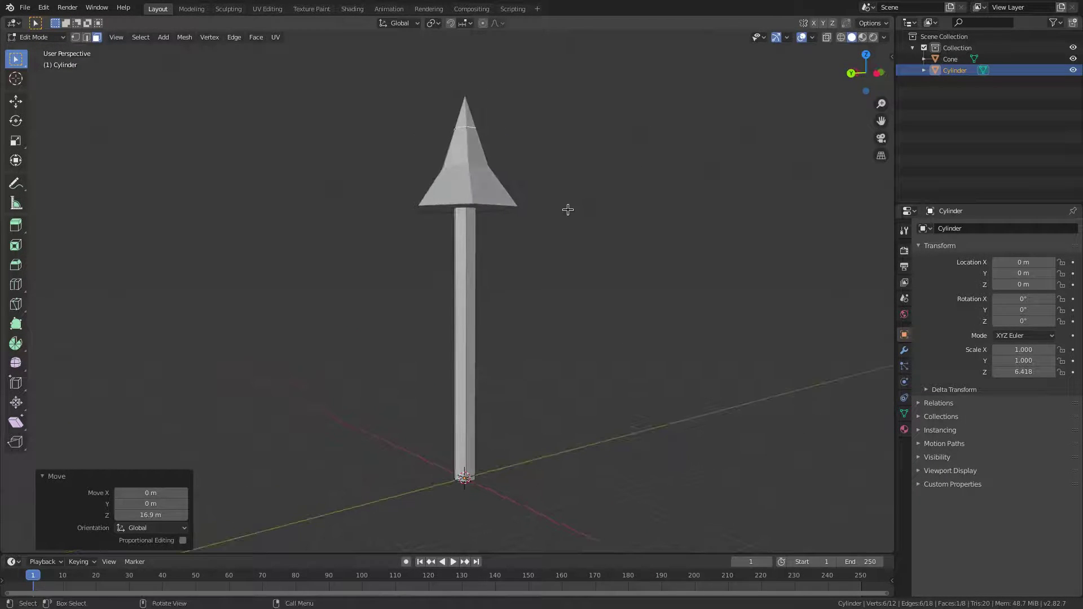
{"action": "key", "text": "Tab"}
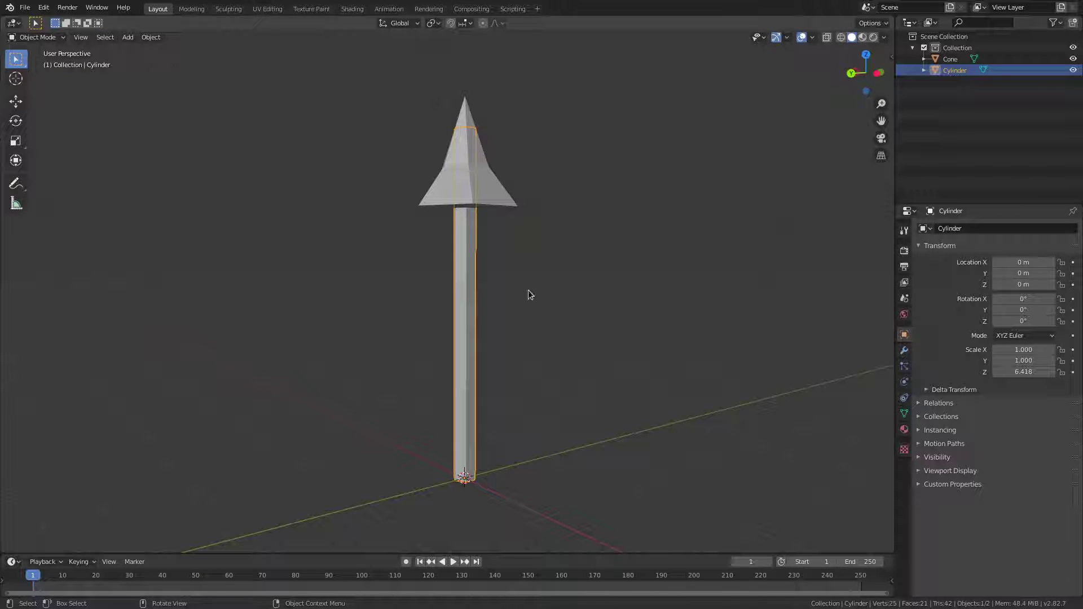
Scale the trunk up uniformly to 2.164 on X and Y and 13.888 on Z
{"action": "middle_click_drag", "start_coordinate": [515, 340], "coordinate": [471, 330]}
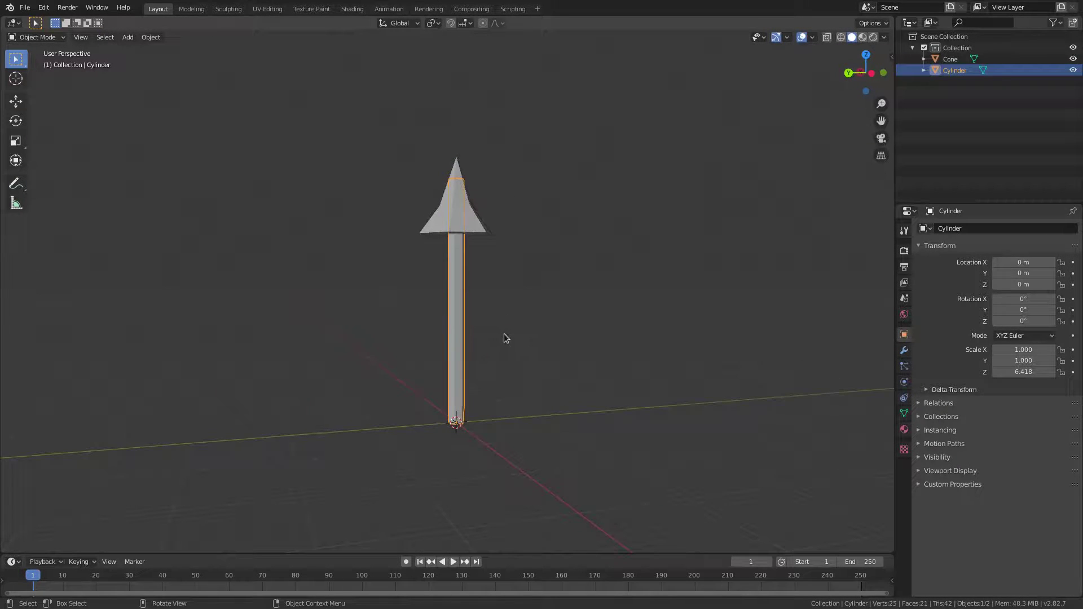
{"action": "key", "text": "s"}
{"action": "left_click", "coordinate": [649, 276]}
In Edit Mode, lower the enlarged trunk's top face along Z to shorten the trunk, and return to Object Mode
{"action": "key", "text": "Tab"}
{"action": "scroll", "coordinate": [524, 234], "scroll_direction": "down", "scroll_amount": 1}
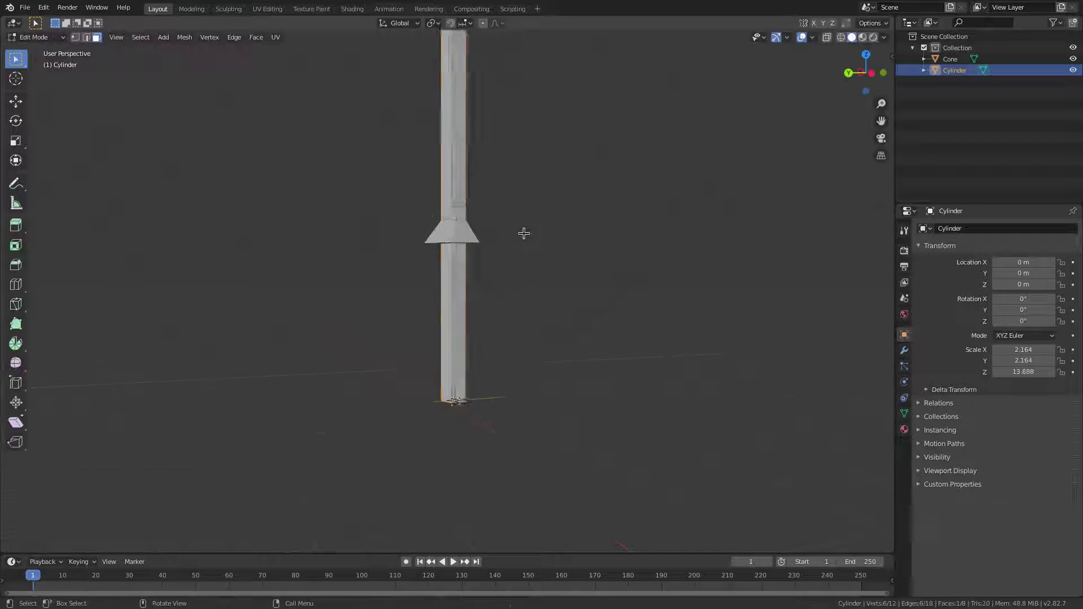
{"action": "scroll", "coordinate": [524, 233], "scroll_direction": "down", "scroll_amount": 1}
{"action": "middle_click_drag", "start_coordinate": [524, 234], "coordinate": [531, 252]}
{"action": "key", "text": "g"}
{"action": "key", "text": "z"}
{"action": "left_click", "coordinate": [544, 318]}
{"action": "key", "text": "Tab"}
Scale the cone up to 4.788 on X and Y and 5.522 on Z, and move it 8.47 m up along Z
{"action": "scroll", "coordinate": [545, 299], "scroll_direction": "up", "scroll_amount": 2}
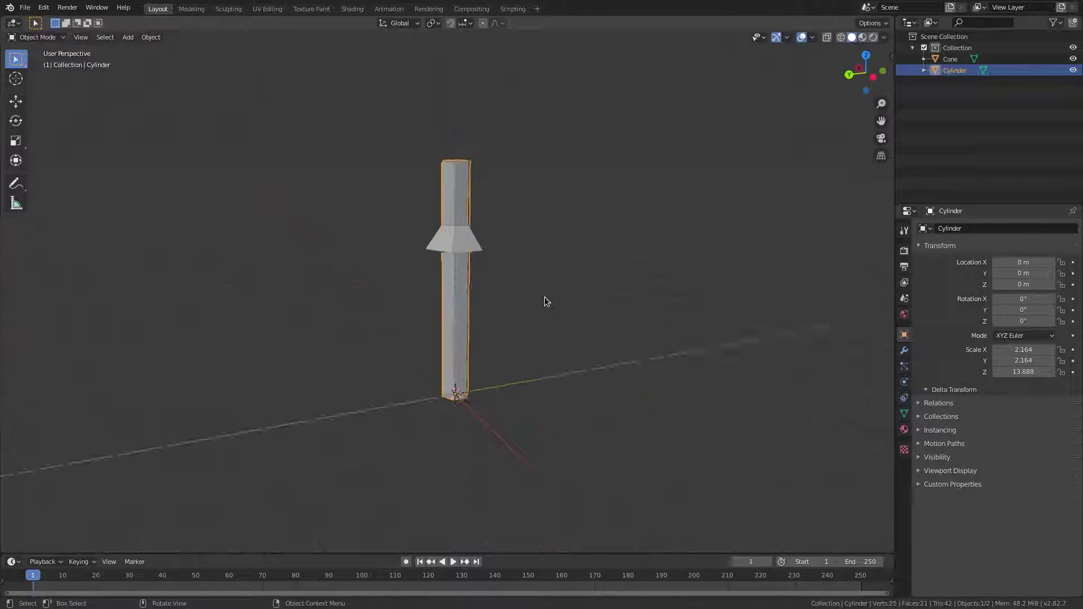
{"action": "scroll", "coordinate": [545, 302], "scroll_direction": "up", "scroll_amount": 2}
{"action": "left_click", "coordinate": [485, 221]}
{"action": "key", "text": "s"}
{"action": "left_click", "coordinate": [675, 278]}
{"action": "key", "text": "g"}
{"action": "key", "text": "z"}
{"action": "left_click", "coordinate": [570, 155]}
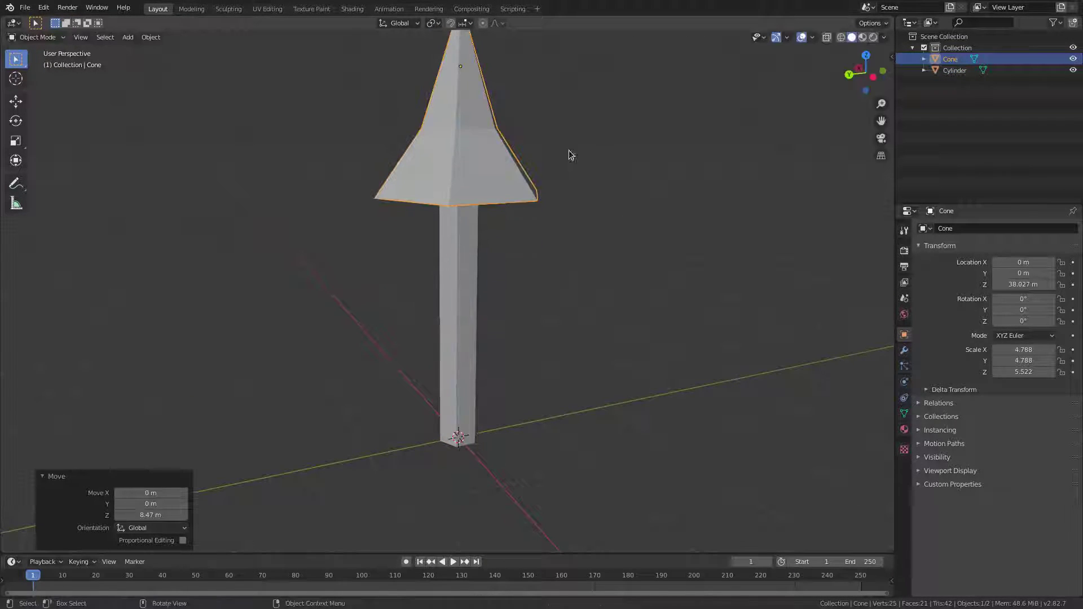
In the trunk's Edit Mode, raise its top face 3.43 m along Z
{"action": "left_click", "coordinate": [477, 260]}
{"action": "key", "text": "Tab"}
{"action": "scroll", "coordinate": [553, 239], "scroll_direction": "down", "scroll_amount": 2}
{"action": "key", "text": "g"}
{"action": "key", "text": "z"}
{"action": "left_click", "coordinate": [556, 213]}
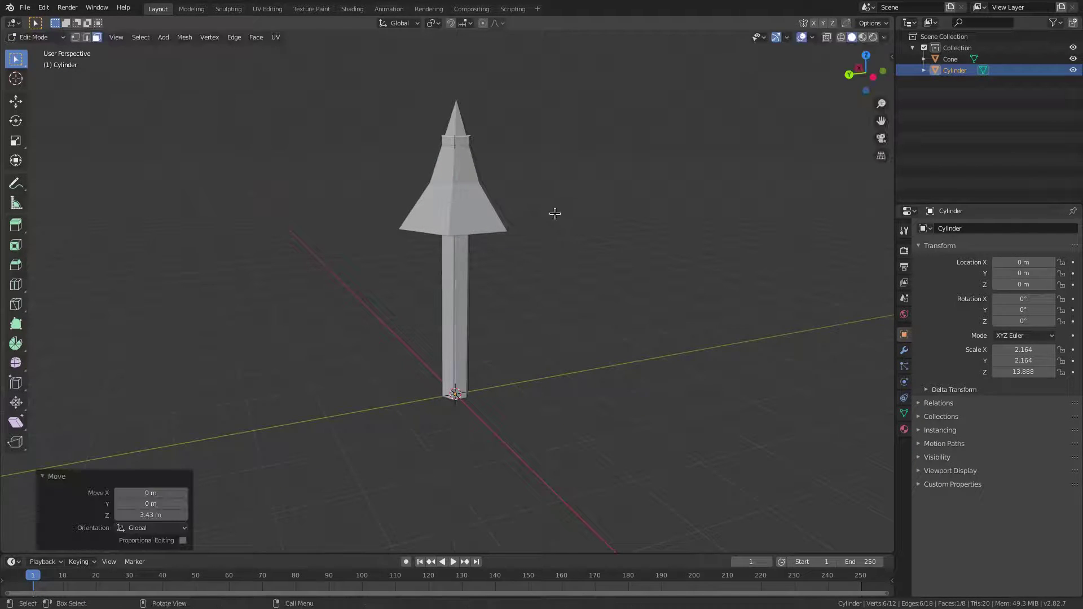
Back in Object Mode, select the cone and move it 8.61 m up along Z
{"action": "key", "text": "Tab"}
{"action": "left_click", "coordinate": [490, 219]}
{"action": "key", "text": "g"}
{"action": "key", "text": "z"}
{"action": "left_click", "coordinate": [557, 174]}
Scale the cone uniformly by 1.281 and switch to Edit Mode on its mesh
{"action": "key", "text": "s"}
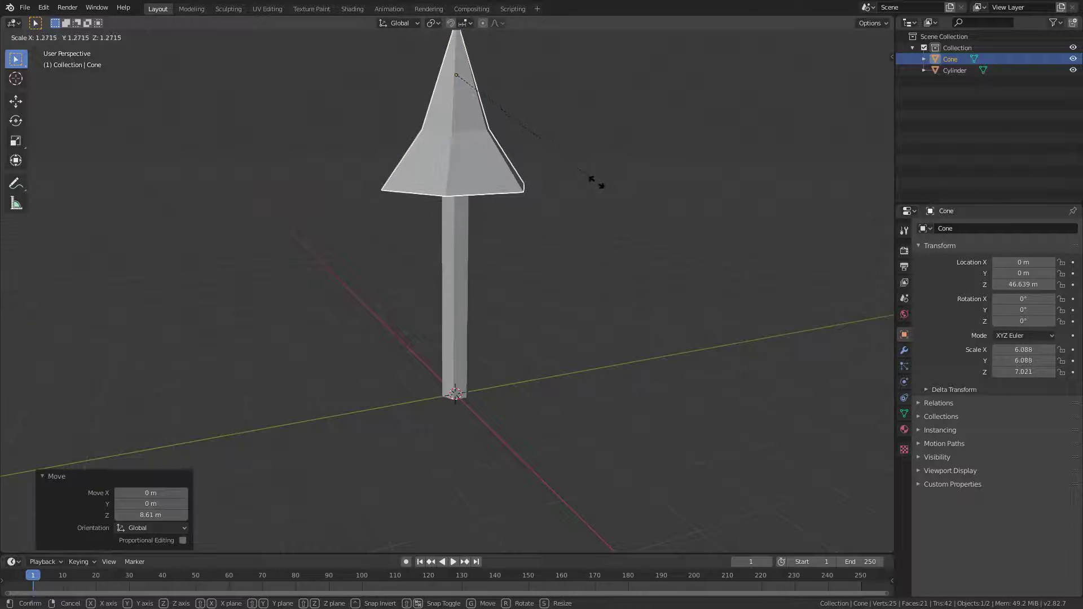
{"action": "left_click", "coordinate": [595, 188]}
{"action": "middle_click_drag", "start_coordinate": [578, 199], "coordinate": [500, 169]}
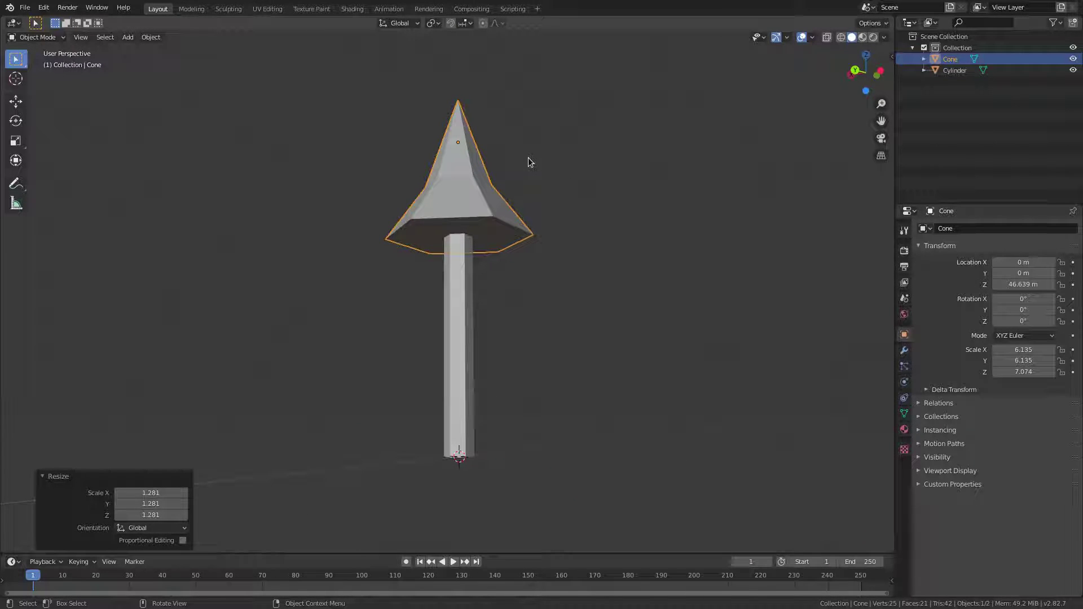
{"action": "key", "text": "Tab"}
{"action": "key", "text": "g"}
{"action": "key", "text": "z"}
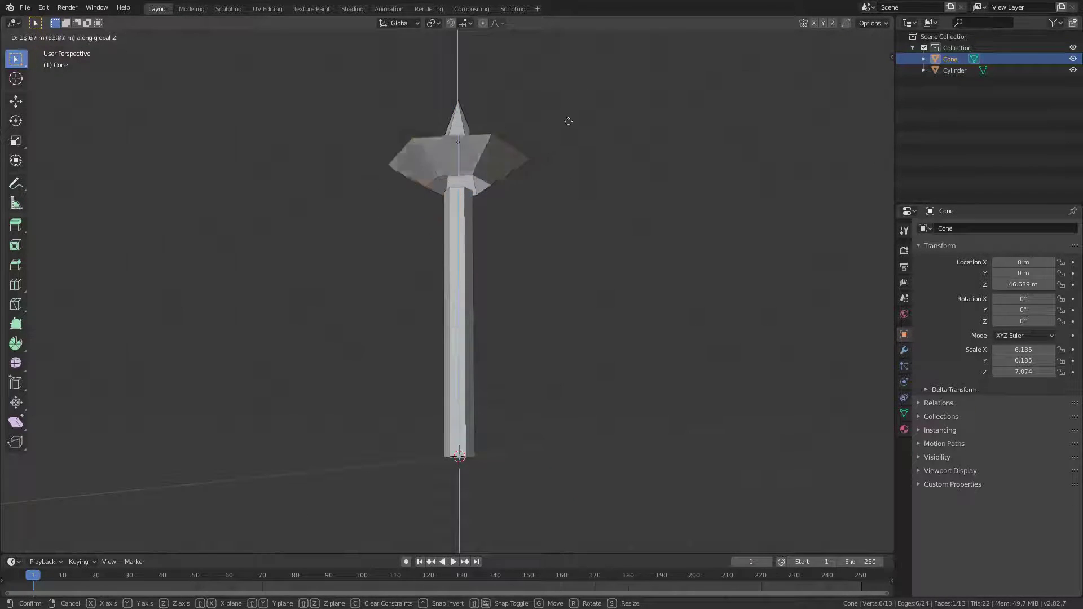
{"action": "key", "text": "Escape"}
Select the whole cone mesh and move it 14.1 m up along Z so its base nears the object's origin point
{"action": "key", "text": "a"}
{"action": "key", "text": "g"}
{"action": "key", "text": "z"}
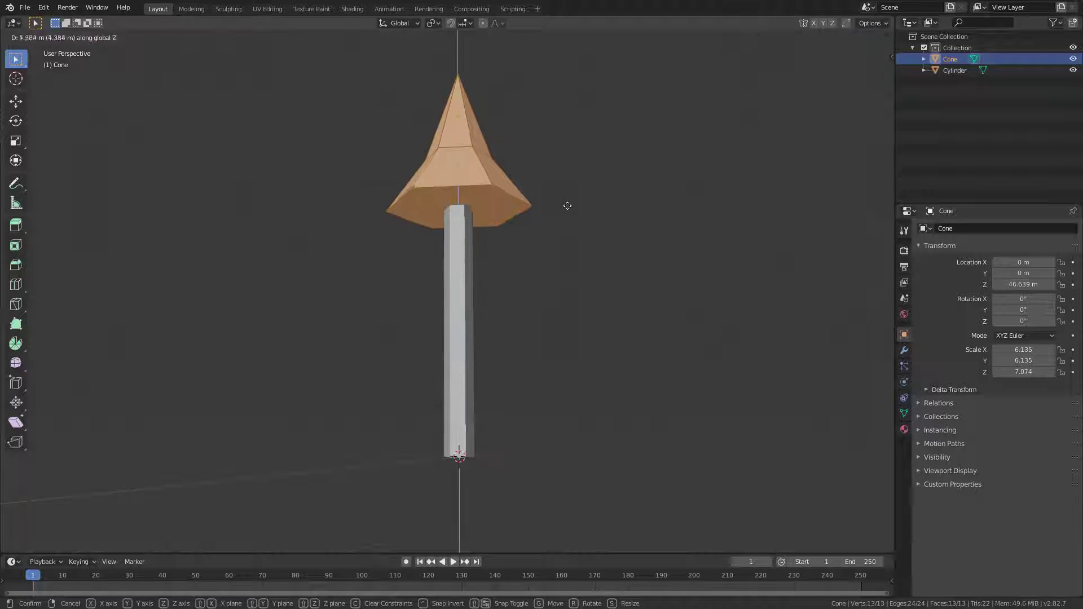
{"action": "left_click", "coordinate": [585, 167]}
{"action": "middle_click_drag", "start_coordinate": [586, 167], "coordinate": [508, 250]}
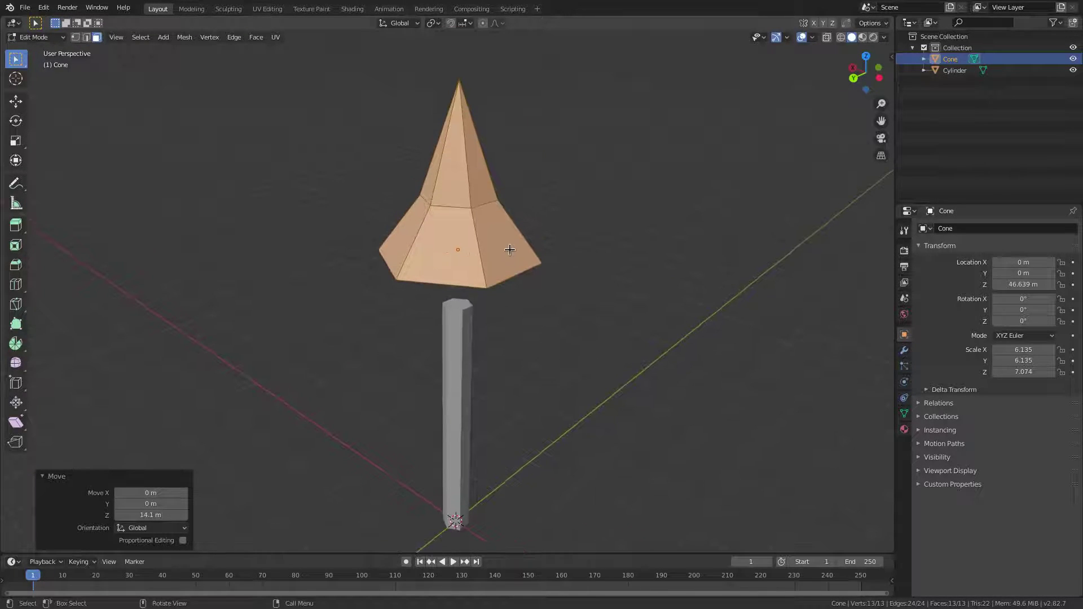
In front view, raise the cone mesh about 0.9 m along Z to align its base with its origin point, and return to Object Mode
{"action": "key", "text": "KP_1"}
{"action": "scroll", "coordinate": [512, 292], "scroll_direction": "up", "scroll_amount": 6}
{"action": "scroll", "coordinate": [512, 292], "scroll_direction": "up", "scroll_amount": 4}
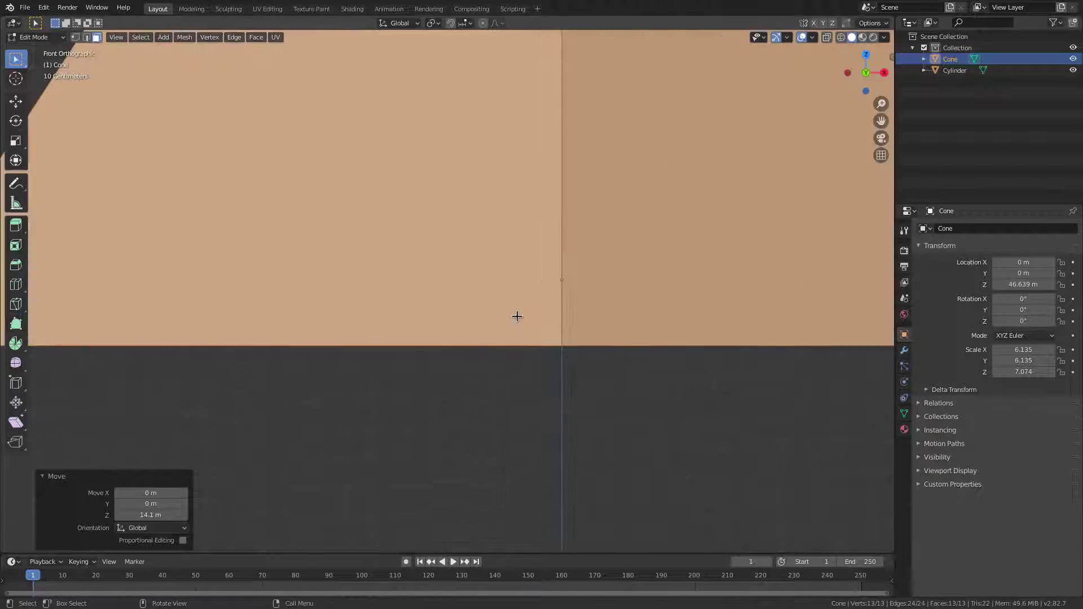
{"action": "key", "text": "g"}
{"action": "key", "text": "z"}
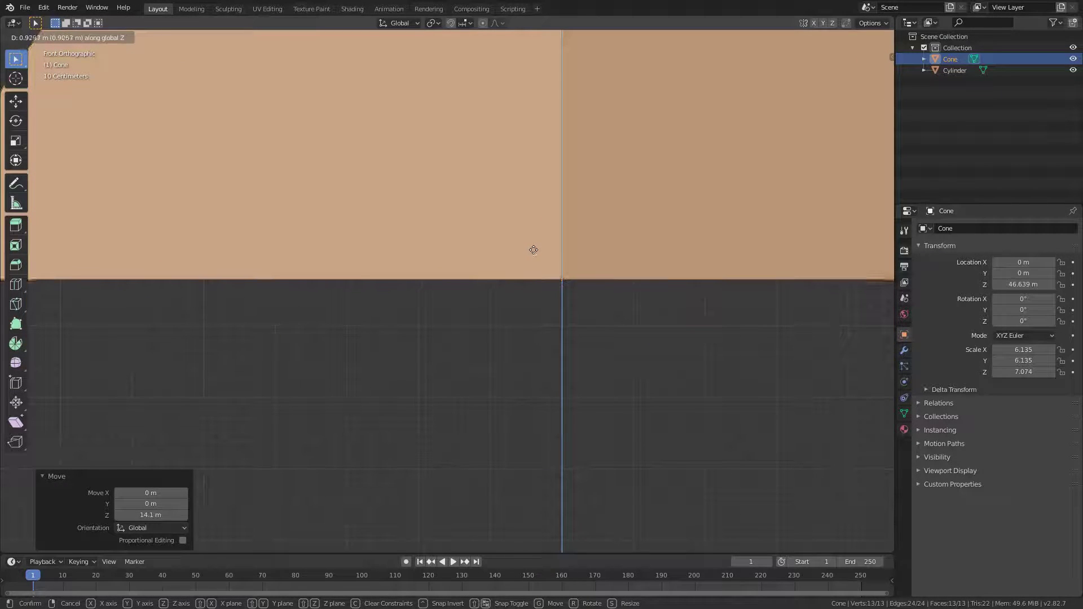
{"action": "left_click", "coordinate": [534, 249]}
{"action": "scroll", "coordinate": [482, 305], "scroll_direction": "down", "scroll_amount": 14}
{"action": "key", "text": "Tab"}
{"action": "middle_click_drag", "start_coordinate": [462, 280], "coordinate": [520, 286]}
{"action": "key", "text": "g"}
{"action": "key", "text": "z"}
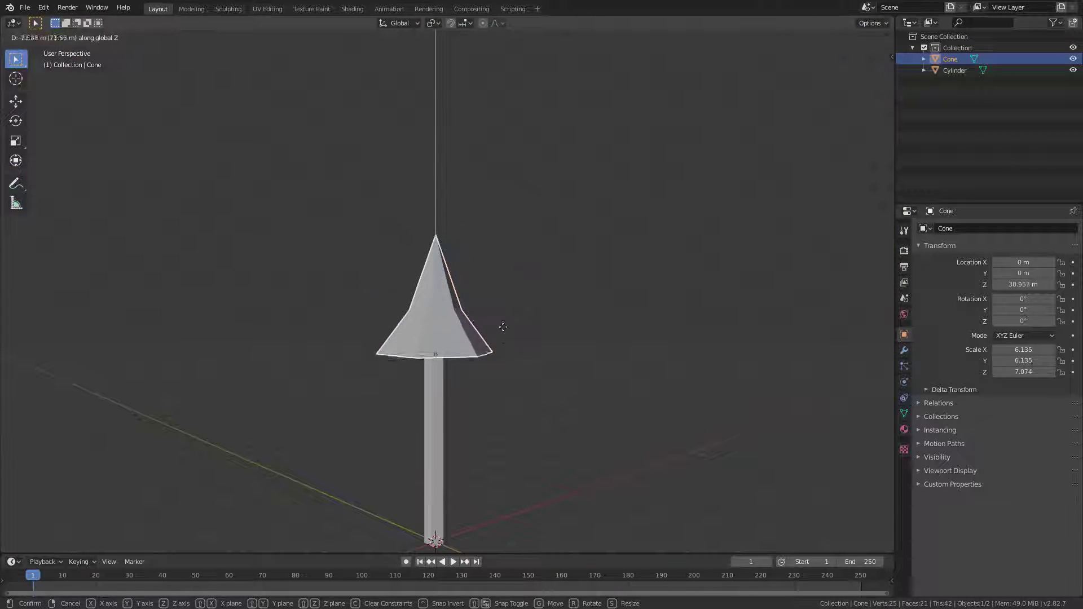
{"action": "right_click", "coordinate": [499, 327]}
{"action": "middle_click_drag", "start_coordinate": [490, 324], "coordinate": [571, 252], "text": "shift"}
{"action": "key", "text": "r"}
{"action": "key", "text": "Escape"}
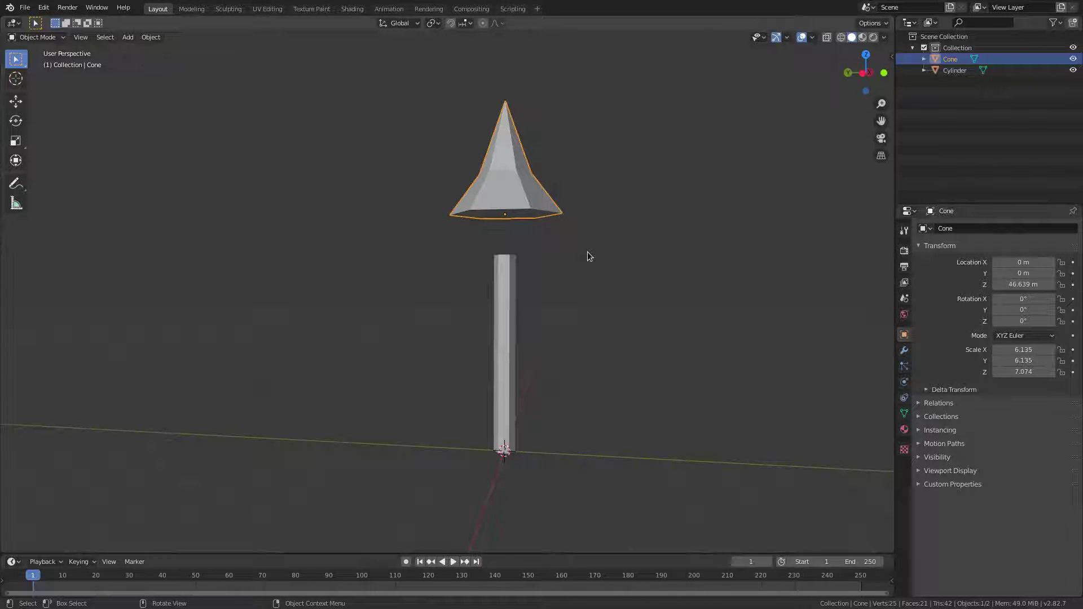
In Edit Mode, move the whole cone mesh 8.02 m down along Z onto the trunk's top, and return to Object Mode
{"action": "key", "text": "Tab"}
{"action": "key", "text": "g"}
{"action": "key", "text": "z"}
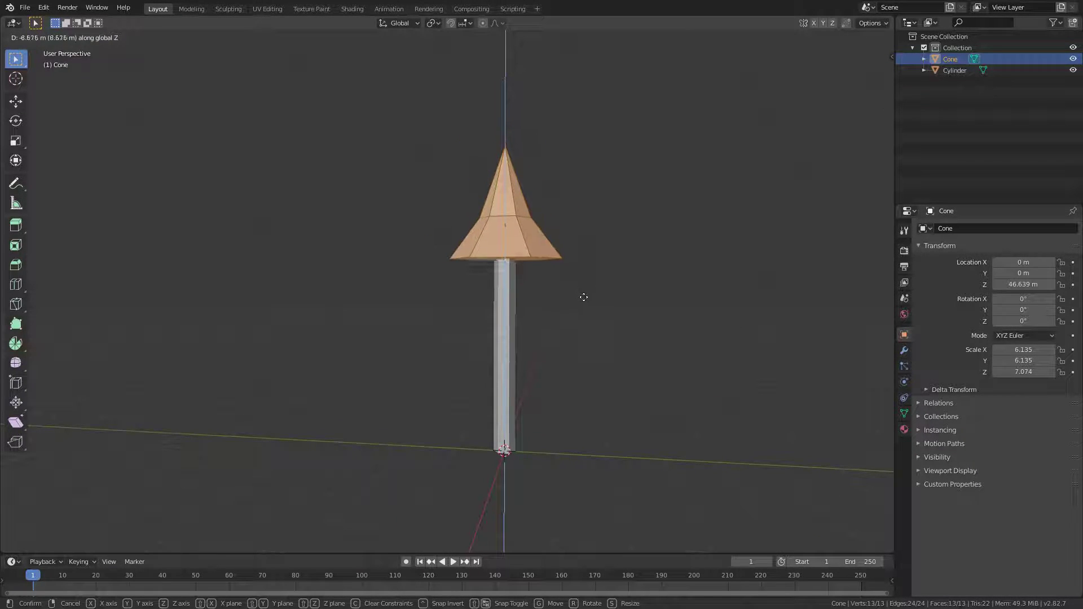
{"action": "left_click", "coordinate": [583, 297]}
{"action": "middle_click_drag", "start_coordinate": [542, 222], "coordinate": [512, 197]}
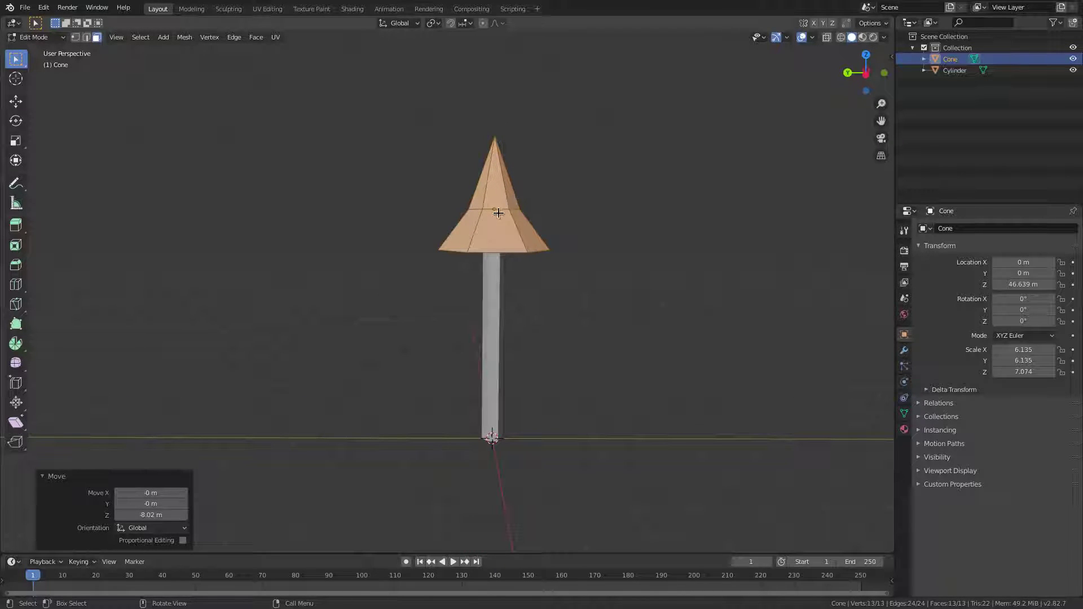
{"action": "key", "text": "Tab"}
{"action": "key", "text": "r"}
{"action": "key", "text": "r"}
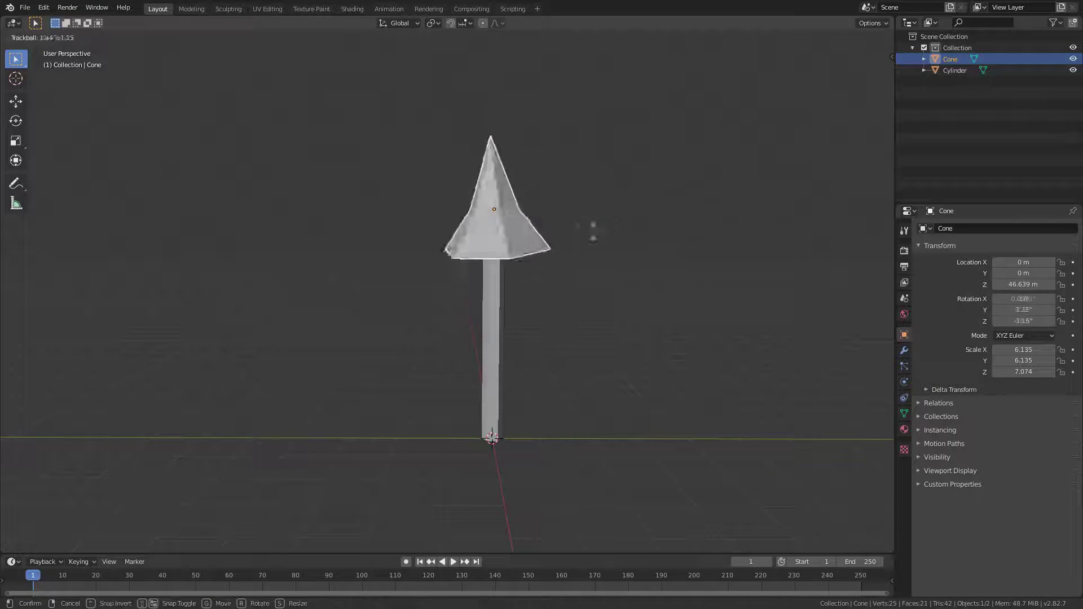
{"action": "right_click", "coordinate": [569, 254]}
Scale the cone uniformly by 1.097 and raise it 0.984 m along Z
{"action": "middle_click_drag", "start_coordinate": [576, 252], "coordinate": [539, 275]}
{"action": "scroll", "coordinate": [497, 264], "scroll_direction": "up", "scroll_amount": 2}
{"action": "middle_click_drag", "start_coordinate": [538, 275], "coordinate": [553, 305], "text": "shift"}
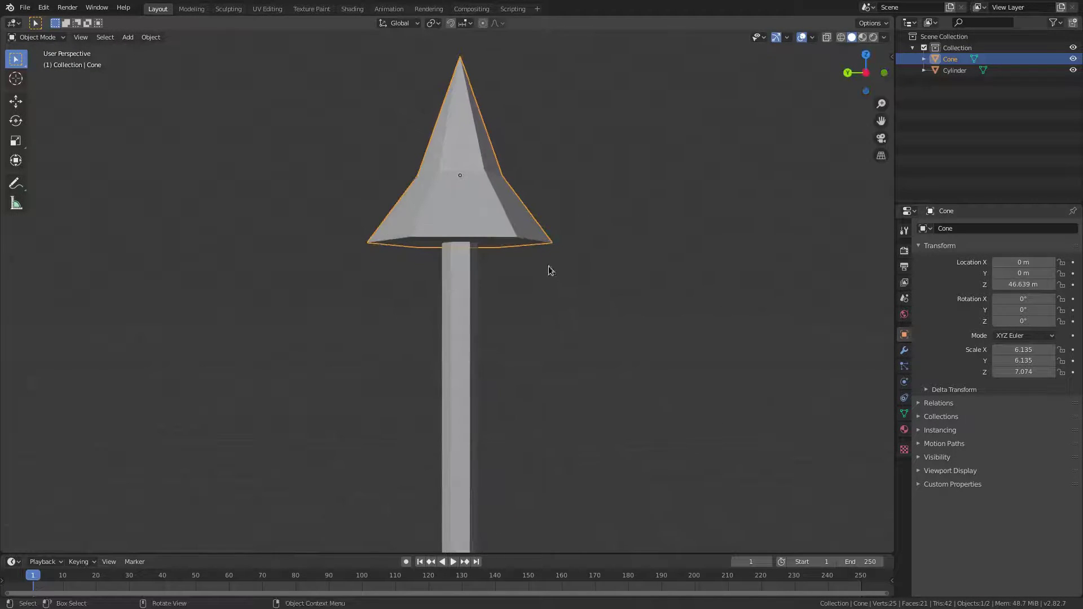
{"action": "scroll", "coordinate": [550, 270], "scroll_direction": "down", "scroll_amount": 2}
{"action": "key", "text": "s"}
{"action": "left_click", "coordinate": [584, 269]}
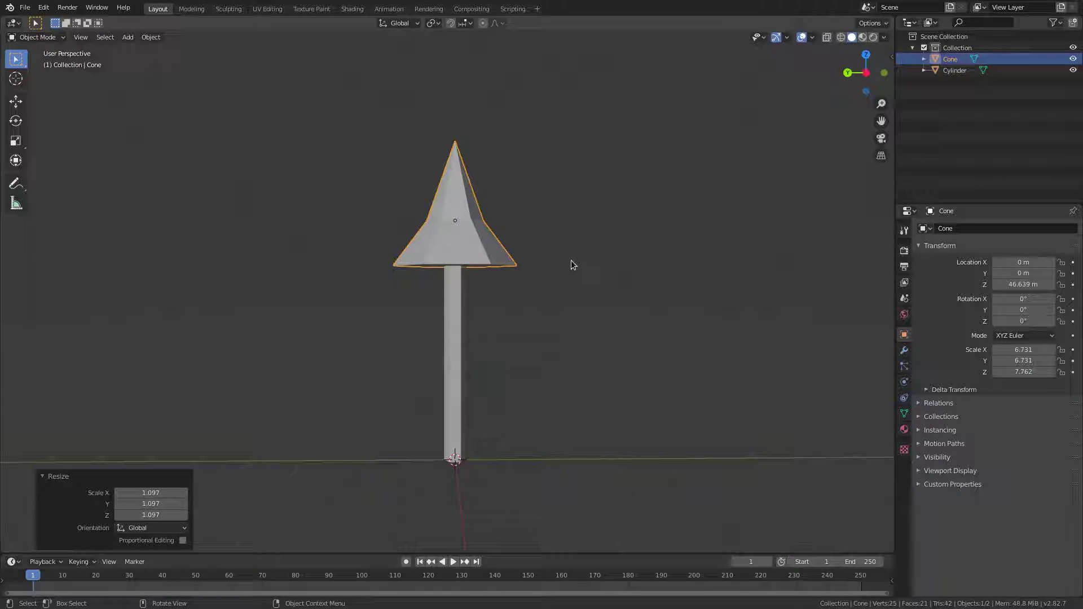
{"action": "key", "text": "g"}
{"action": "key", "text": "z"}
{"action": "left_click", "coordinate": [569, 255]}
Duplicate the cone in place and move the copy 12.2 m down along Z
{"action": "key", "text": "shift+d"}
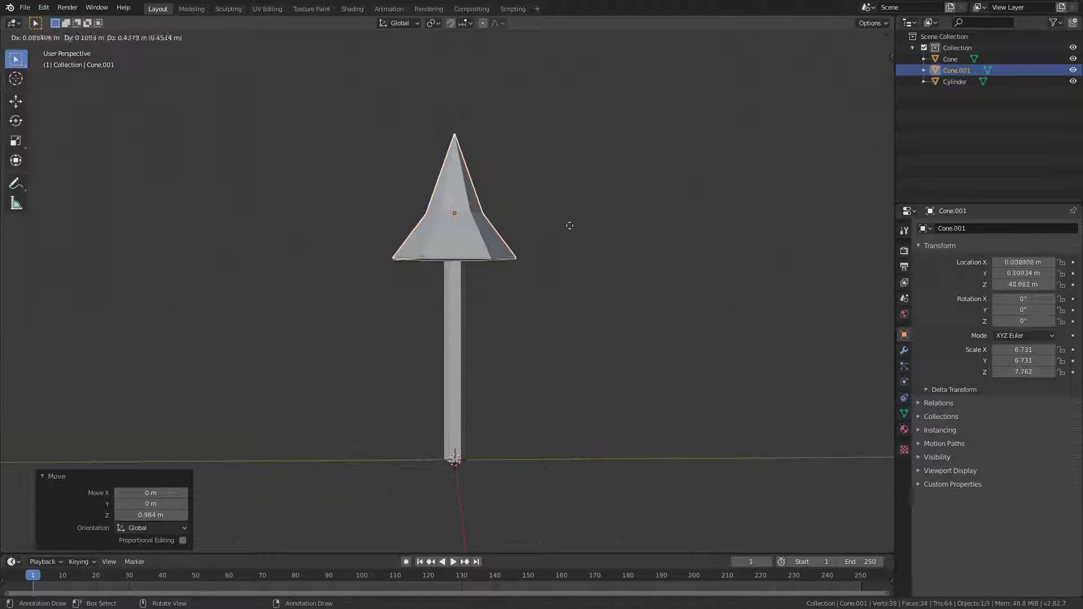
{"action": "key", "text": "Escape"}
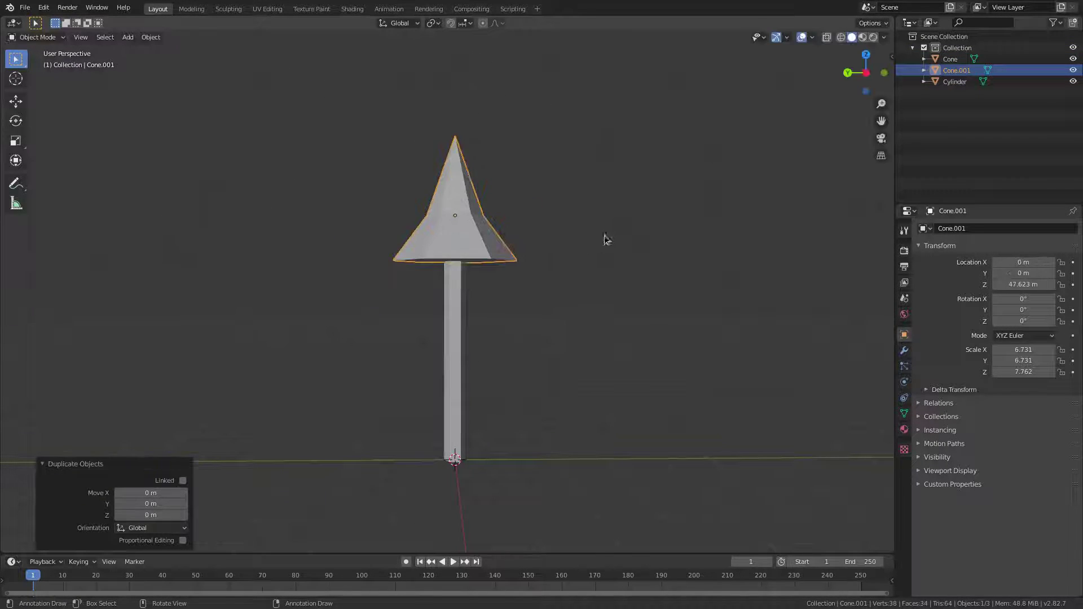
{"action": "key", "text": "g"}
{"action": "key", "text": "z"}
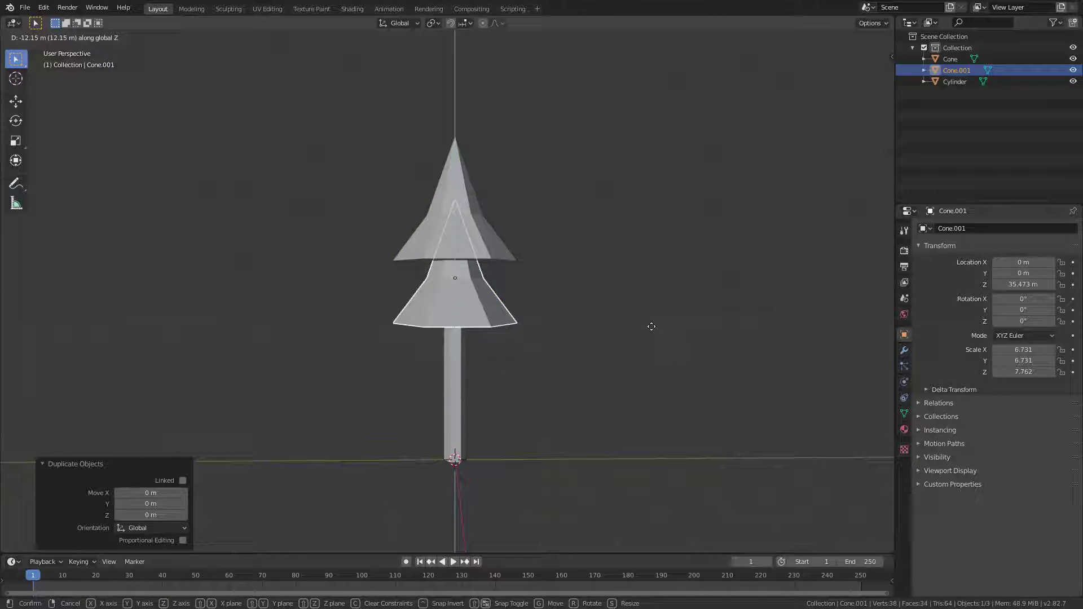
{"action": "left_click", "coordinate": [649, 327]}
{"action": "key", "text": "g"}
{"action": "key", "text": "z"}
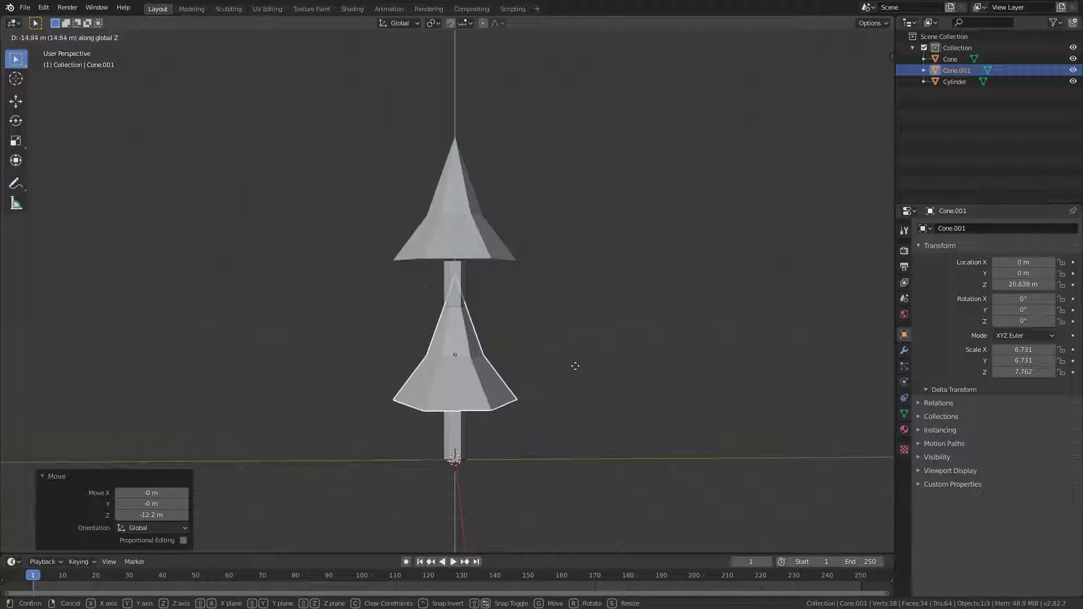
{"action": "key", "text": "Escape"}
Duplicate the lower cone and move the copy about 13.6 m down along Z to form a third tier
{"action": "key", "text": "shift+d"}
{"action": "key", "text": "Escape"}
{"action": "key", "text": "g"}
{"action": "key", "text": "z"}
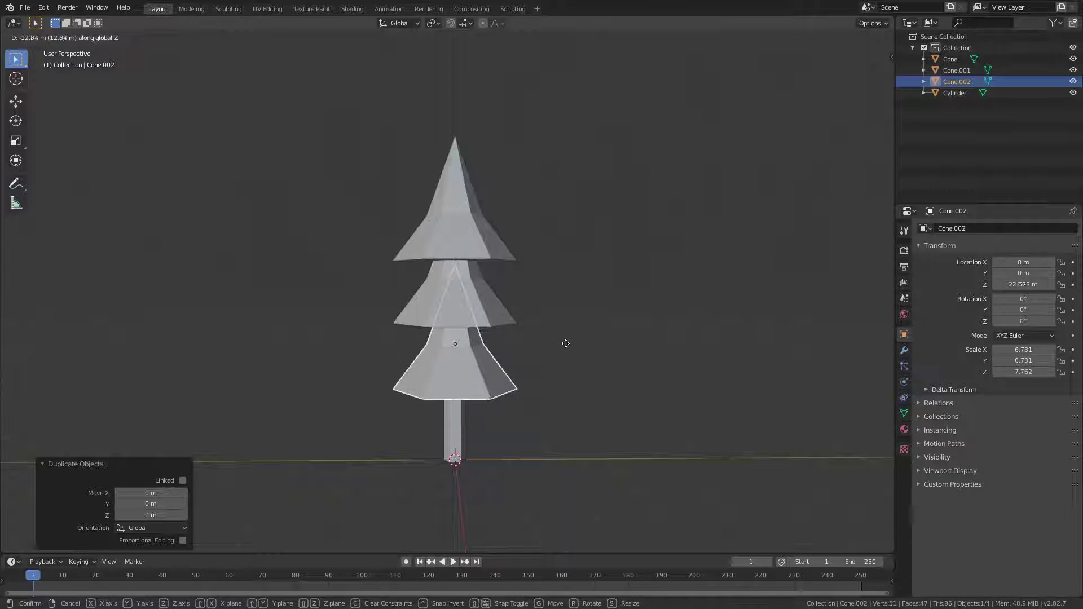
{"action": "left_click", "coordinate": [566, 351]}
Raise the middle cone about 3.6 m along Z so it sits closer under the top cone
{"action": "middle_click_drag", "start_coordinate": [566, 351], "coordinate": [535, 321]}
{"action": "left_click", "coordinate": [487, 314]}
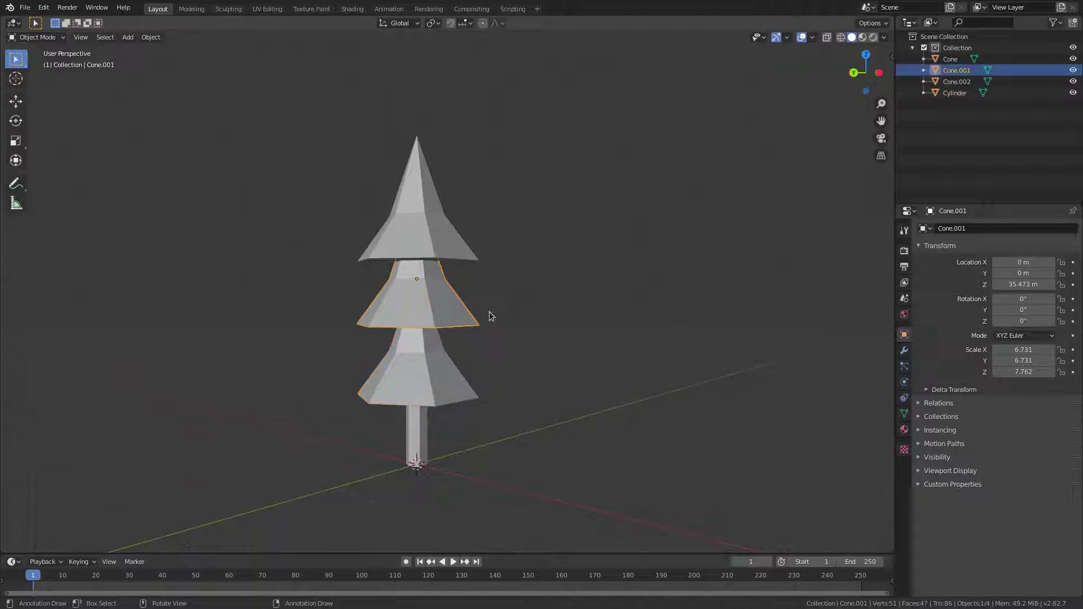
{"action": "key", "text": "g"}
{"action": "key", "text": "z"}
{"action": "left_click", "coordinate": [511, 296]}
Raise the lowest cone about 9.8 m along Z so it sits closer under the middle cone
{"action": "left_click", "coordinate": [454, 367]}
{"action": "key", "text": "g"}
{"action": "key", "text": "z"}
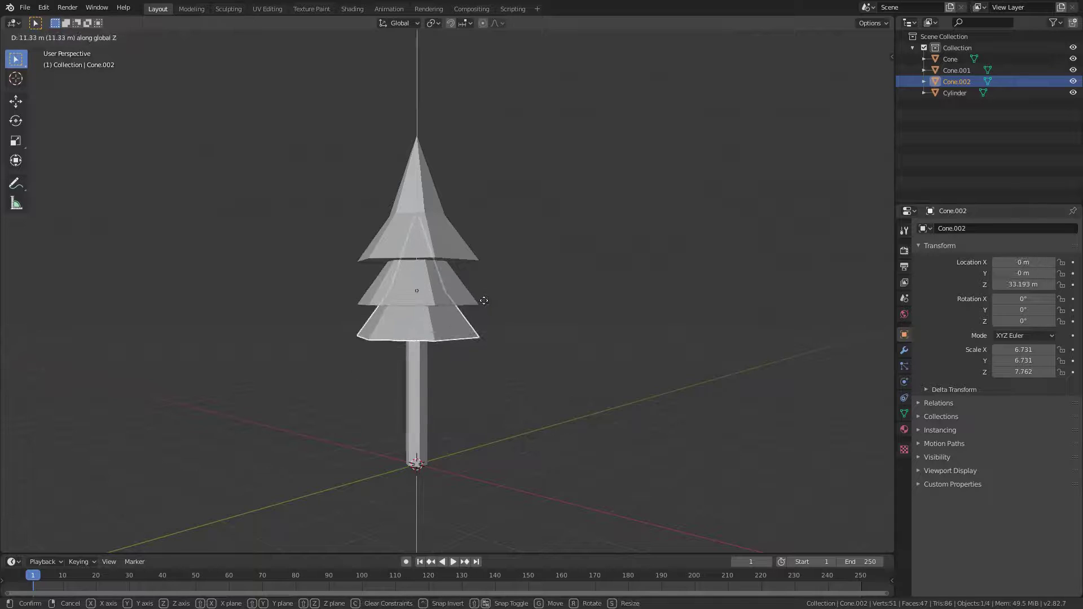
{"action": "left_click", "coordinate": [488, 309]}
Duplicate the lowest cone and move the copy 9.17 m down along Z as a fourth tier
{"action": "key", "text": "shift+d"}
{"action": "key", "text": "z"}
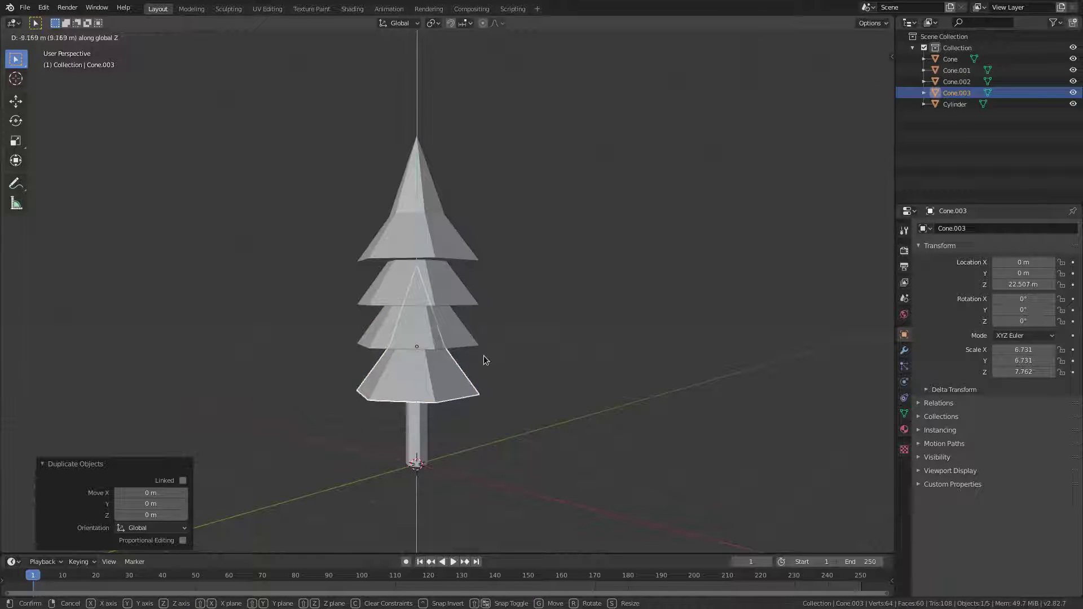
{"action": "left_click", "coordinate": [486, 360]}
Enlarge the bottom cone uniformly to a scale of 7.552 in X and Y and 8.709 in Z
{"action": "middle_click_drag", "start_coordinate": [508, 353], "coordinate": [587, 288]}
{"action": "middle_click_drag", "start_coordinate": [590, 339], "coordinate": [563, 298], "text": "shift"}
{"action": "scroll", "coordinate": [564, 298], "scroll_direction": "up", "scroll_amount": 2}
{"action": "scroll", "coordinate": [568, 306], "scroll_direction": "down", "scroll_amount": 1}
{"action": "key", "text": "s"}
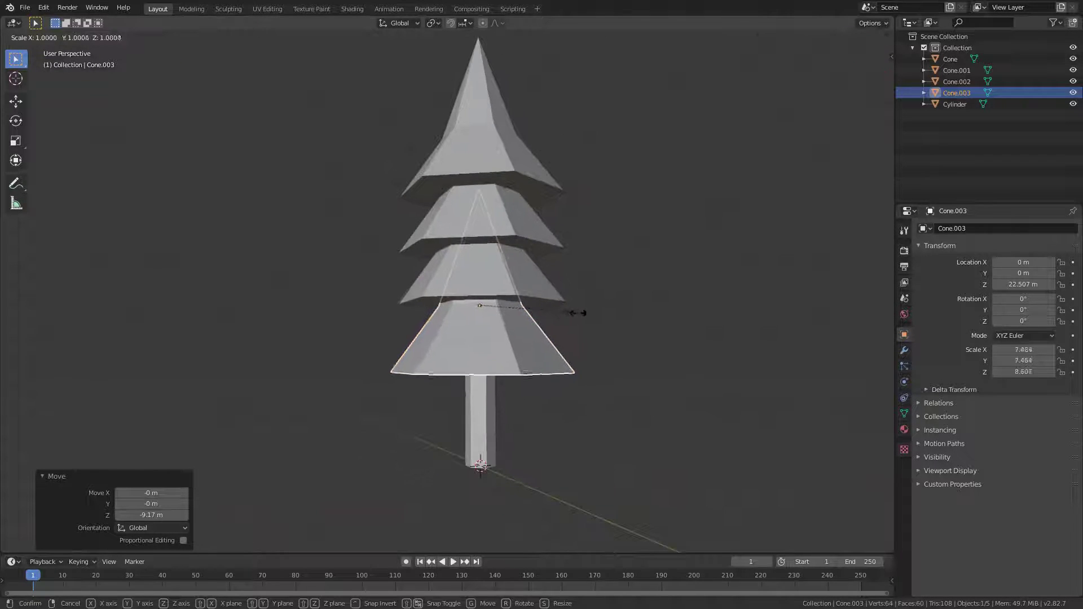
{"action": "left_click", "coordinate": [580, 314]}
Scale the second cone from the bottom by 1.018 and shrink the third uniformly to 6.468 in X and Y
{"action": "left_click", "coordinate": [518, 291]}
{"action": "key", "text": "s"}
{"action": "left_click", "coordinate": [653, 299]}
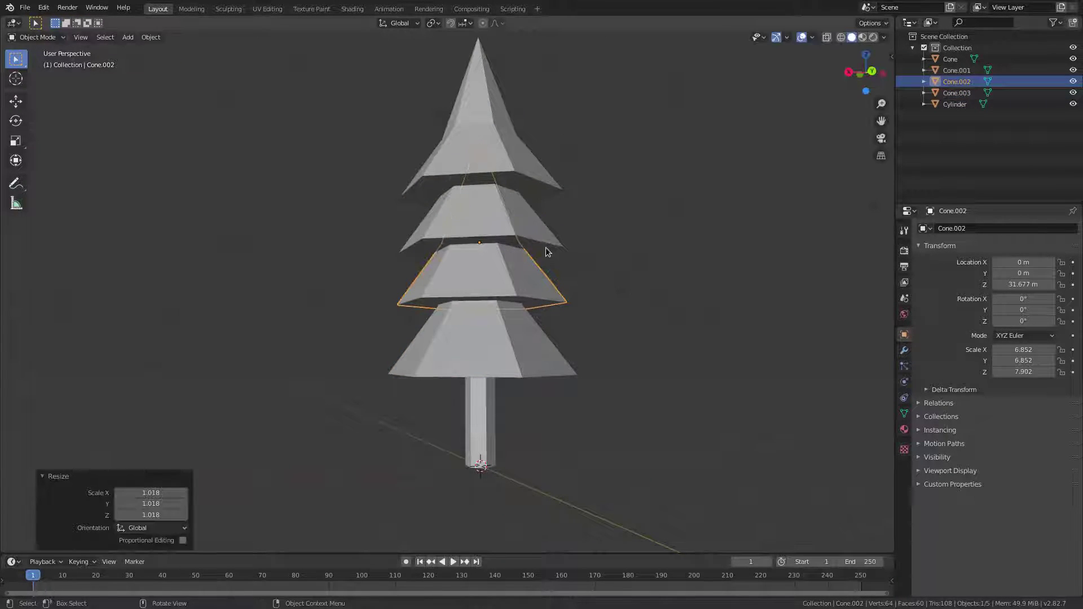
{"action": "left_click", "coordinate": [543, 236]}
{"action": "key", "text": "s"}
{"action": "left_click", "coordinate": [685, 250]}
{"action": "left_click", "coordinate": [613, 219]}
Shrink the topmost cone uniformly to a scale of 5.084 in X and Y and 5.863 in Z
{"action": "left_click", "coordinate": [530, 169]}
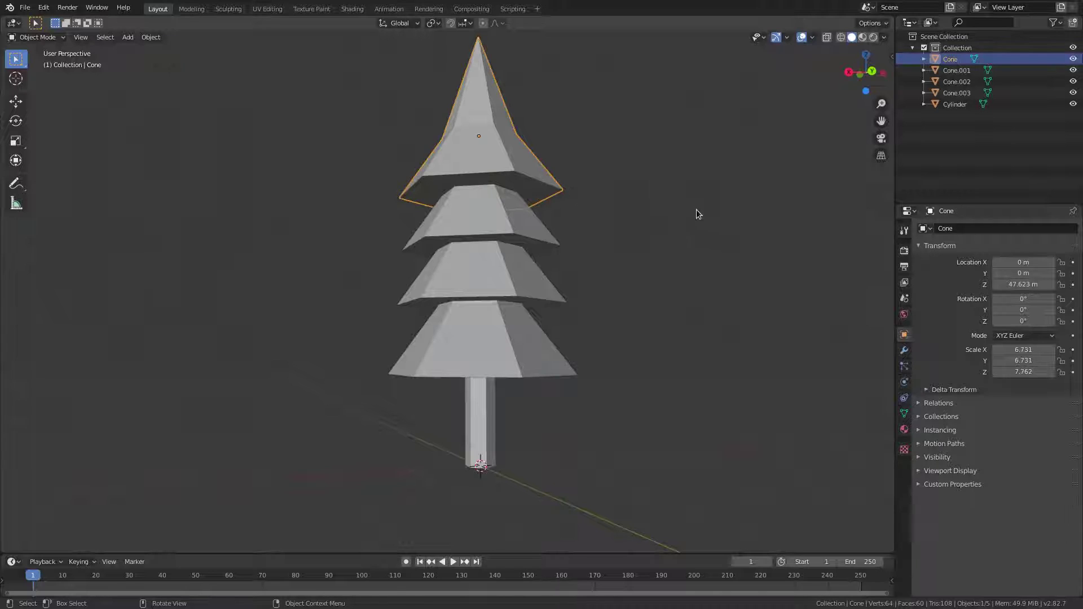
{"action": "key", "text": "s"}
{"action": "left_click", "coordinate": [642, 194]}
Raise the third cone from the bottom about 1.5 m along Z toward the topmost cone
{"action": "middle_click_drag", "start_coordinate": [642, 194], "coordinate": [510, 280]}
{"action": "left_click", "coordinate": [483, 225]}
{"action": "key", "text": "g"}
{"action": "key", "text": "z"}
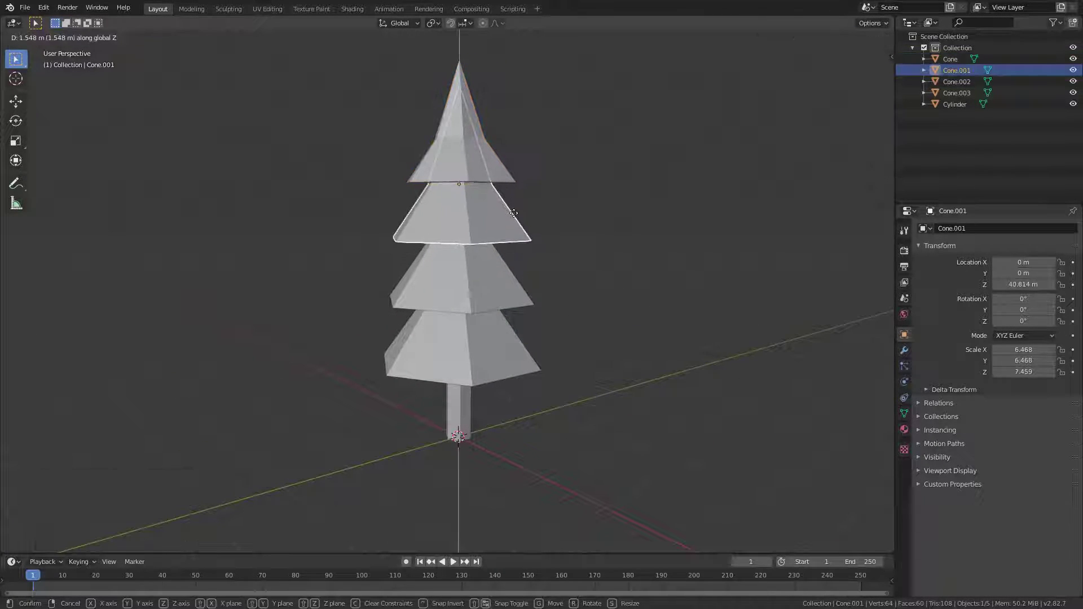
{"action": "left_click", "coordinate": [562, 229]}
In front view, rotate the bottom cone -2.2° about the Y axis
{"action": "middle_click_drag", "start_coordinate": [562, 228], "coordinate": [474, 257]}
{"action": "key", "text": "KP_1"}
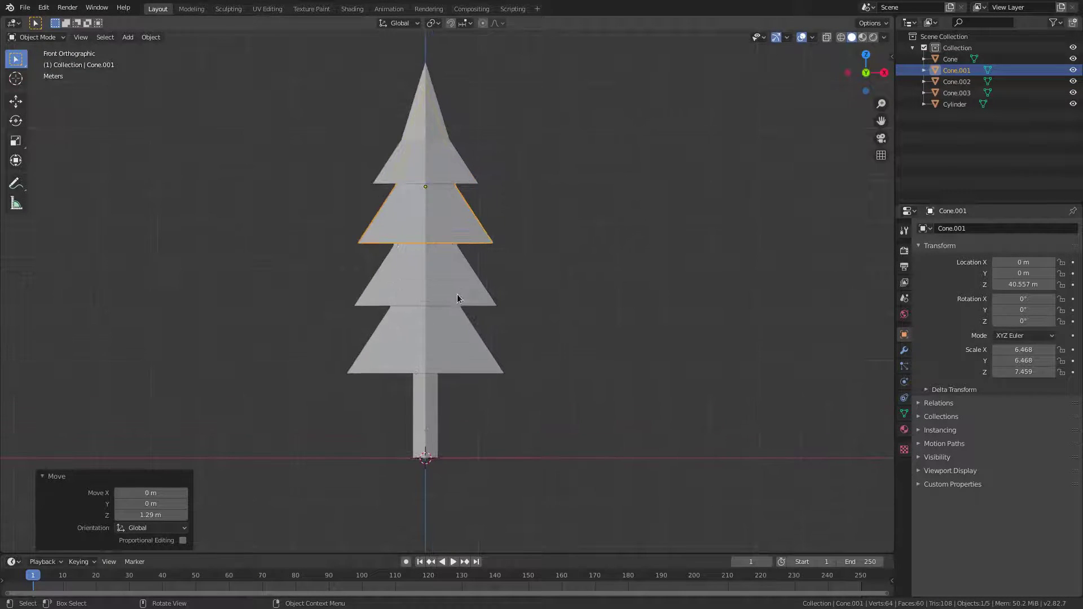
{"action": "left_click", "coordinate": [457, 293]}
{"action": "left_click", "coordinate": [465, 333]}
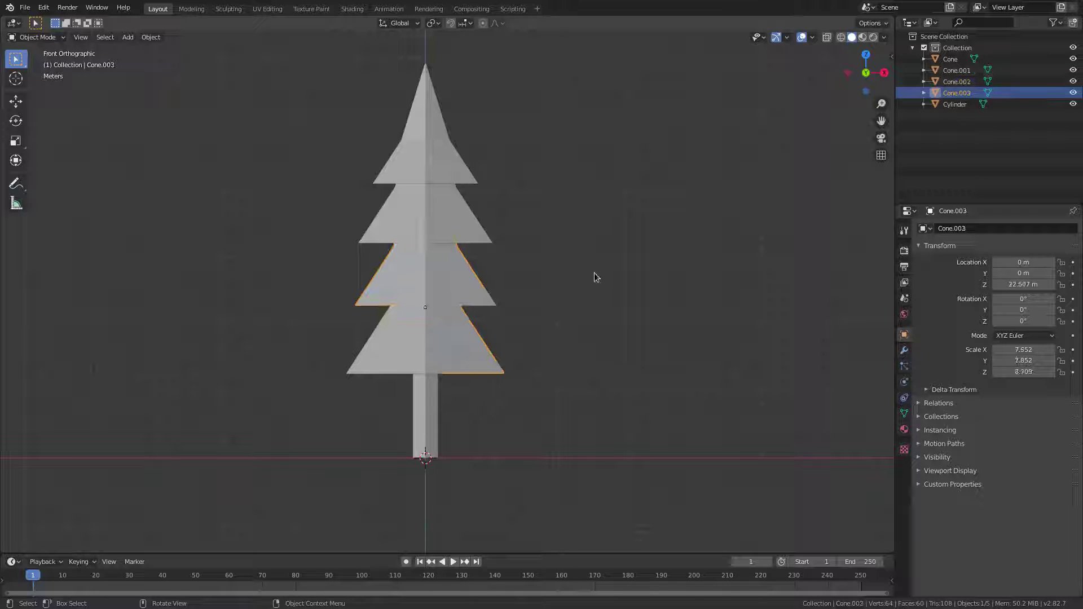
{"action": "key", "text": "r"}
{"action": "key", "text": "y"}
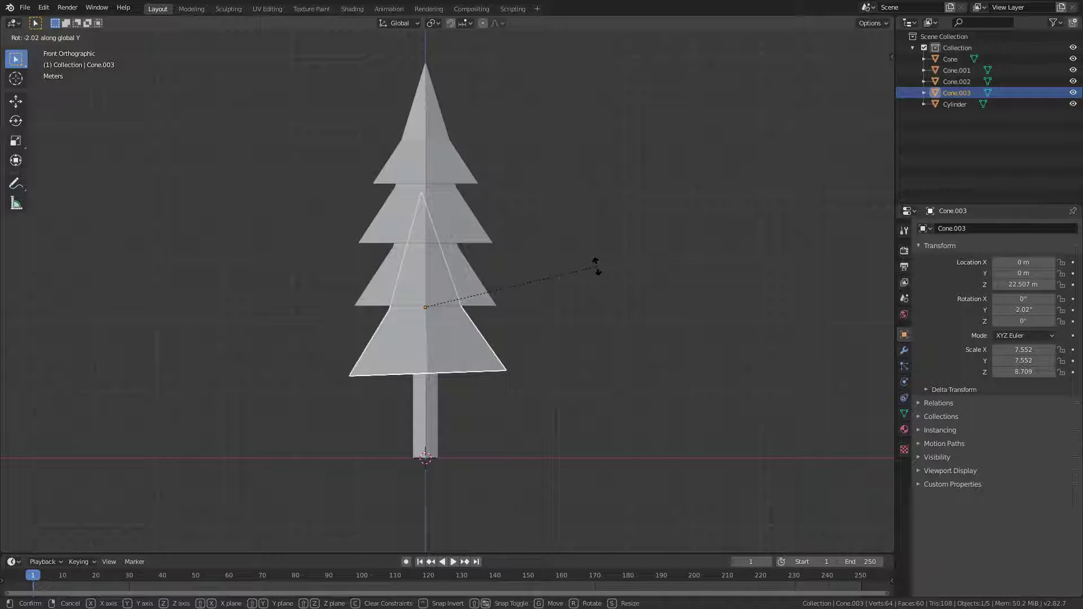
{"action": "left_click", "coordinate": [599, 263]}
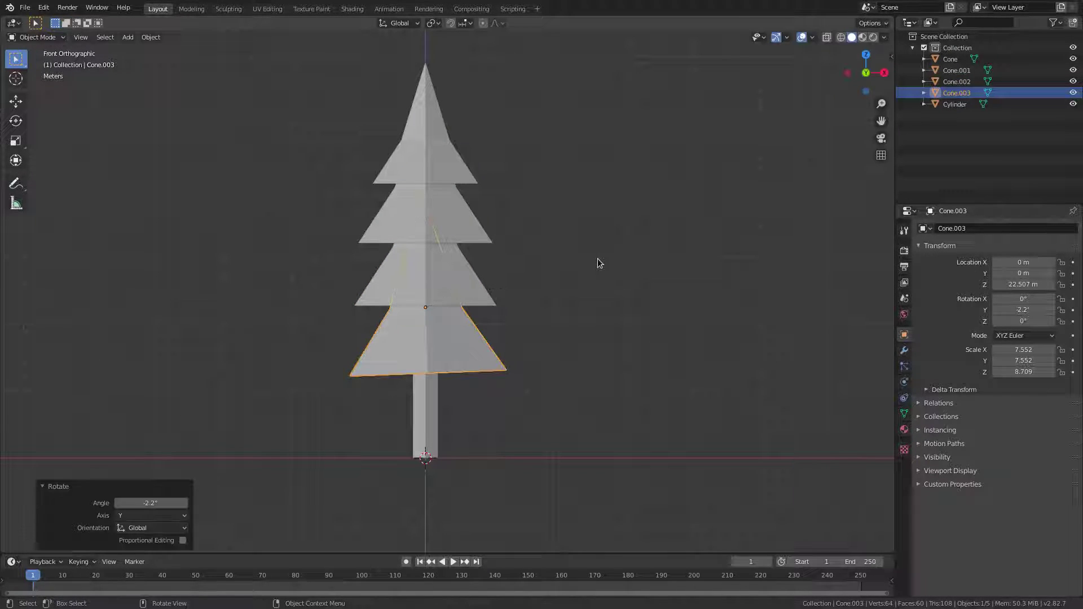
Rotate the bottom cone by 0.701° in front view to reduce its tilt
{"action": "middle_click_drag", "start_coordinate": [598, 259], "coordinate": [621, 299]}
{"action": "key", "text": "KP_1"}
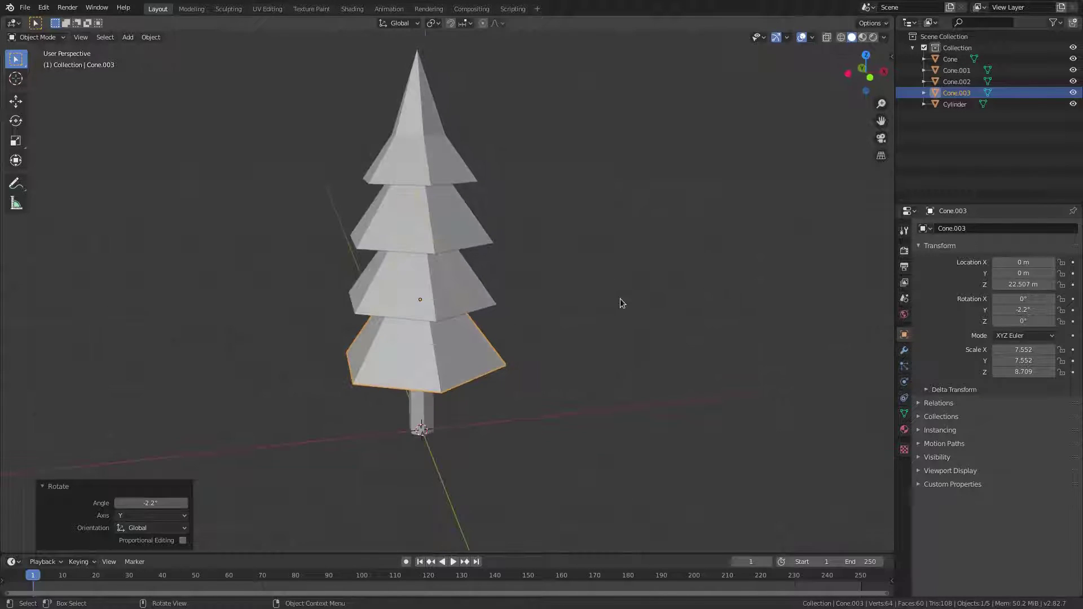
{"action": "key", "text": "KP_1"}
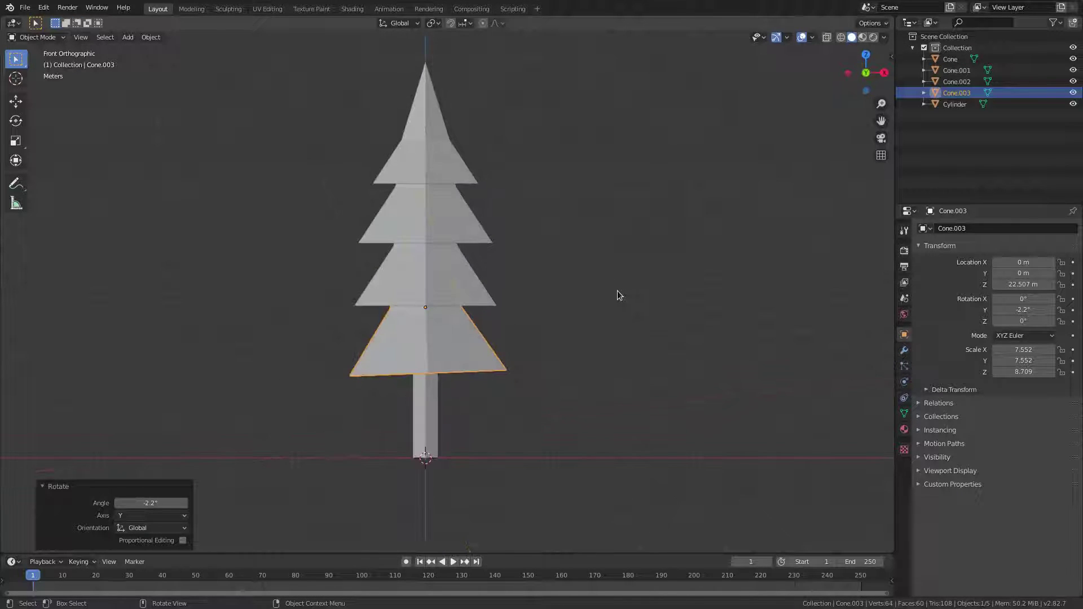
{"action": "key", "text": "r"}
{"action": "left_click", "coordinate": [561, 310]}
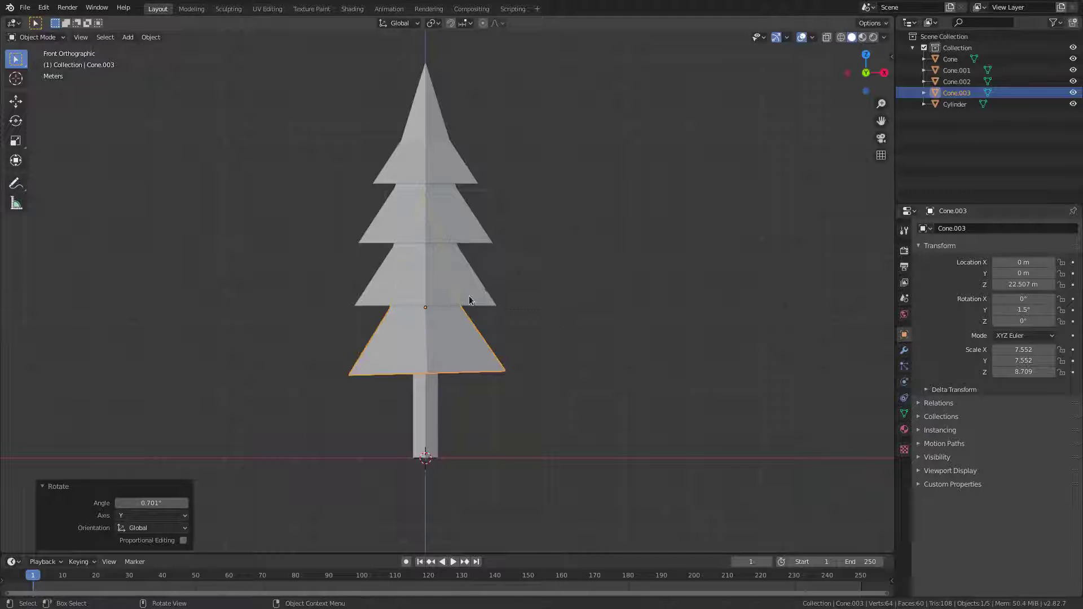
Tilt the second cone from the bottom about Y in the opposite direction to the bottom cone
{"action": "left_click", "coordinate": [470, 301]}
{"action": "key", "text": "r"}
{"action": "key", "text": "y"}
{"action": "left_click", "coordinate": [614, 243]}
Rotate the third cone from the bottom -1.71° about the Y axis
{"action": "left_click", "coordinate": [469, 226]}
{"action": "key", "text": "r"}
{"action": "key", "text": "y"}
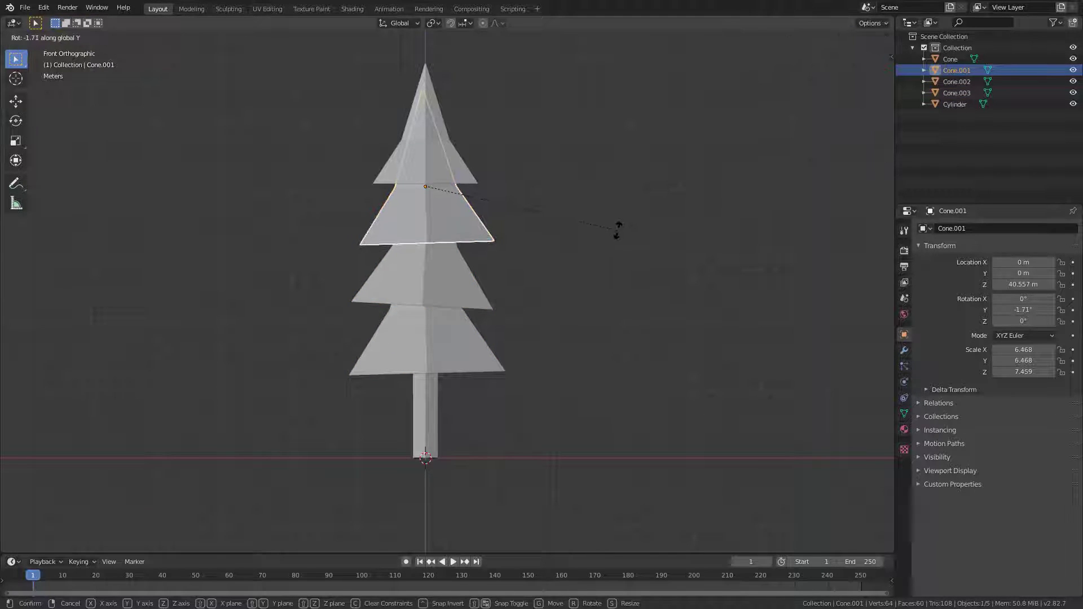
{"action": "left_click", "coordinate": [618, 230]}
Rotate the topmost cone 2.06° about the Y axis
{"action": "left_click", "coordinate": [469, 176]}
{"action": "key", "text": "r"}
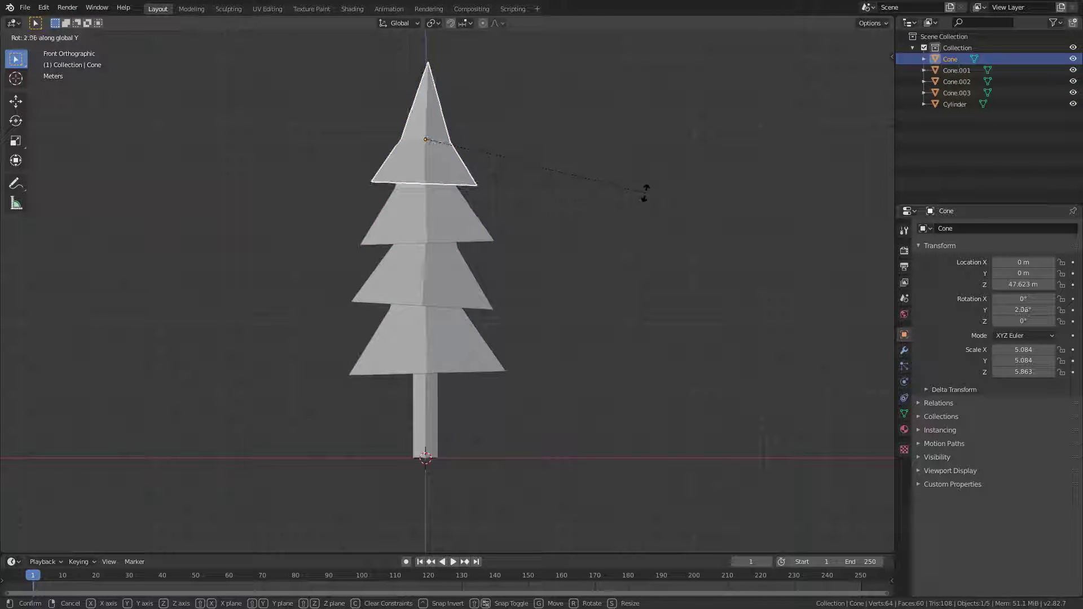
{"action": "left_click", "coordinate": [645, 193]}
In right side view, rotate the bottom cone -3.64° about the X axis
{"action": "key", "text": "KP_3"}
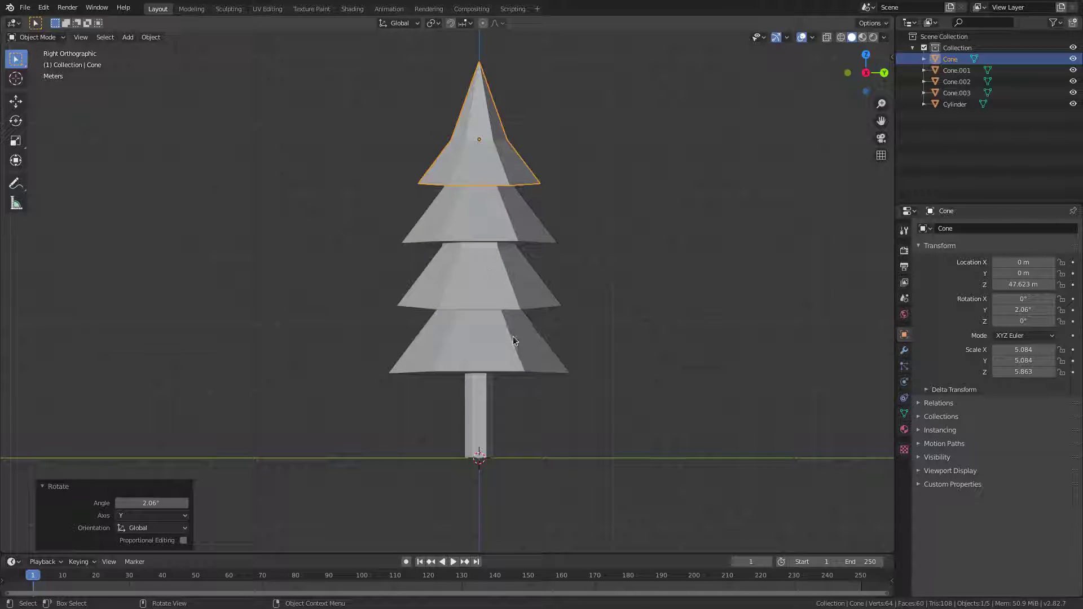
{"action": "left_click", "coordinate": [514, 341]}
{"action": "key", "text": "r"}
{"action": "key", "text": "y"}
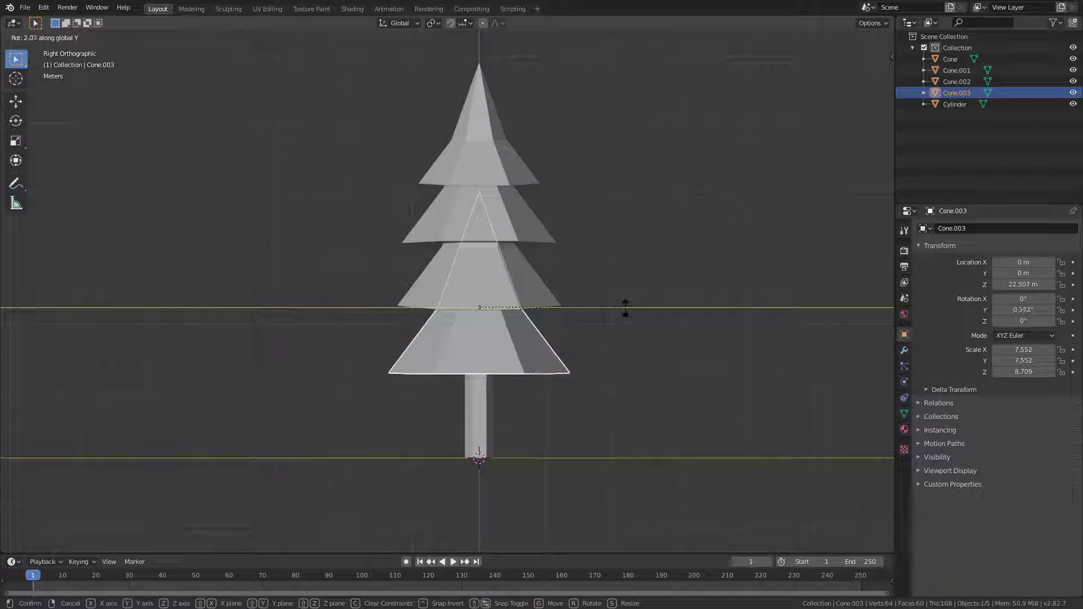
{"action": "left_click", "coordinate": [625, 309]}
{"action": "key", "text": "r"}
{"action": "key", "text": "x"}
{"action": "left_click", "coordinate": [566, 314]}
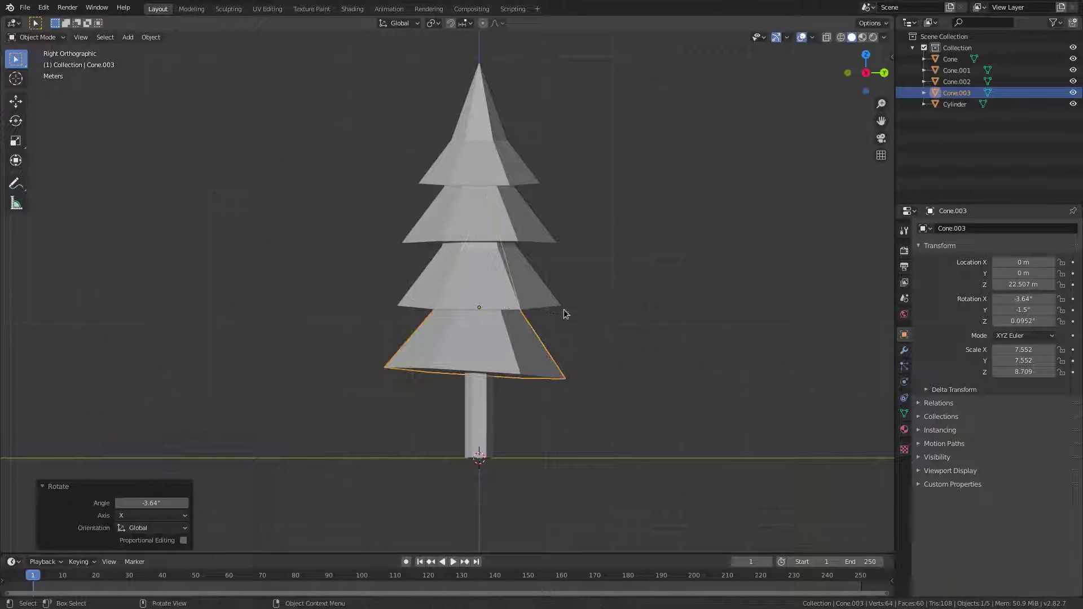
Tilt the second cone from the bottom about X in the opposite direction to the bottom cone
{"action": "left_click", "coordinate": [520, 296]}
{"action": "key", "text": "r"}
{"action": "key", "text": "x"}
{"action": "left_click", "coordinate": [602, 266]}
Rotate the third cone from the bottom slightly about the X axis
{"action": "left_click", "coordinate": [555, 241]}
{"action": "key", "text": "r"}
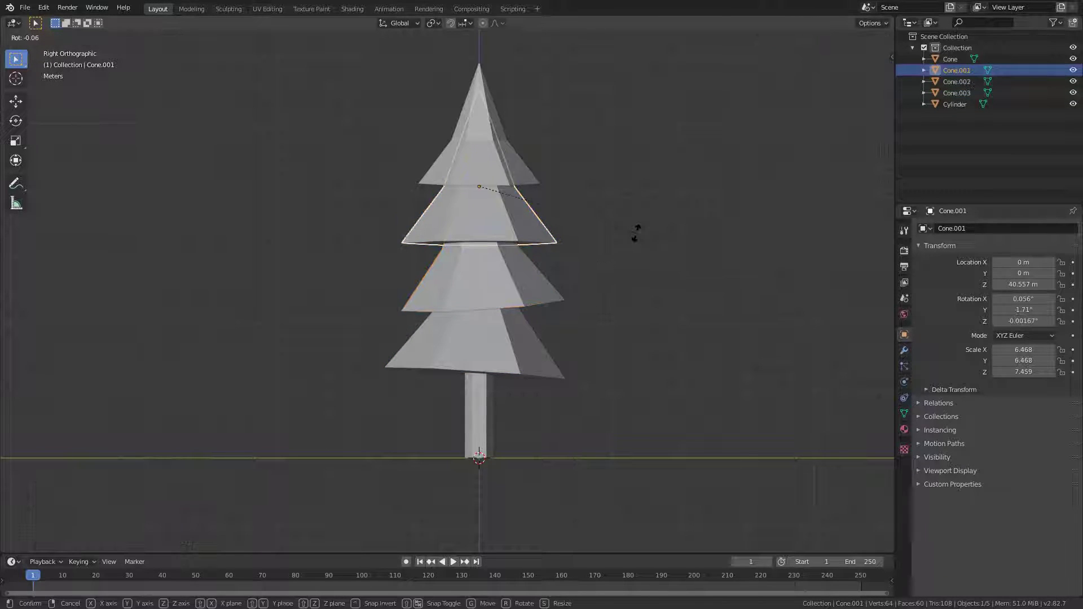
{"action": "key", "text": "x"}
{"action": "left_click", "coordinate": [638, 239]}
Rotate the topmost cone 2.64° about the X axis
{"action": "left_click", "coordinate": [517, 172]}
{"action": "key", "text": "r"}
{"action": "key", "text": "x"}
{"action": "left_click", "coordinate": [667, 180]}
Select the trunk, enter Edit Mode and add one horizontal loop cut around it
{"action": "middle_click_drag", "start_coordinate": [506, 257], "coordinate": [739, 261]}
{"action": "scroll", "coordinate": [740, 261], "scroll_direction": "down", "scroll_amount": 3}
{"action": "middle_click_drag", "start_coordinate": [545, 256], "coordinate": [494, 275]}
{"action": "scroll", "coordinate": [494, 275], "scroll_direction": "up", "scroll_amount": 5}
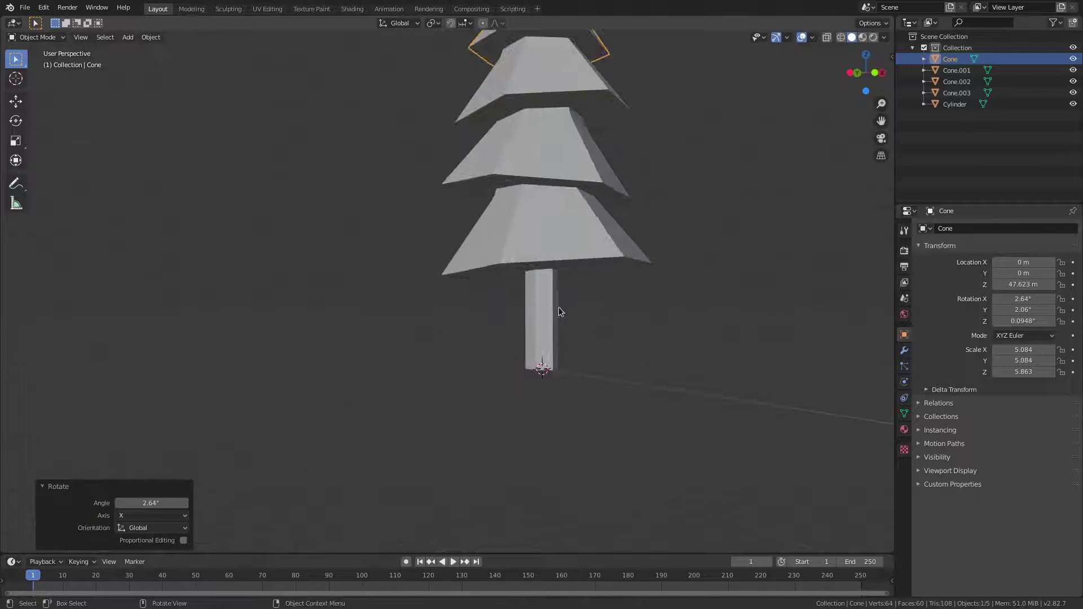
{"action": "left_click", "coordinate": [557, 310]}
{"action": "middle_click_drag", "start_coordinate": [617, 290], "coordinate": [468, 289]}
{"action": "scroll", "coordinate": [631, 289], "scroll_direction": "up", "scroll_amount": 3}
{"action": "key", "text": "Tab"}
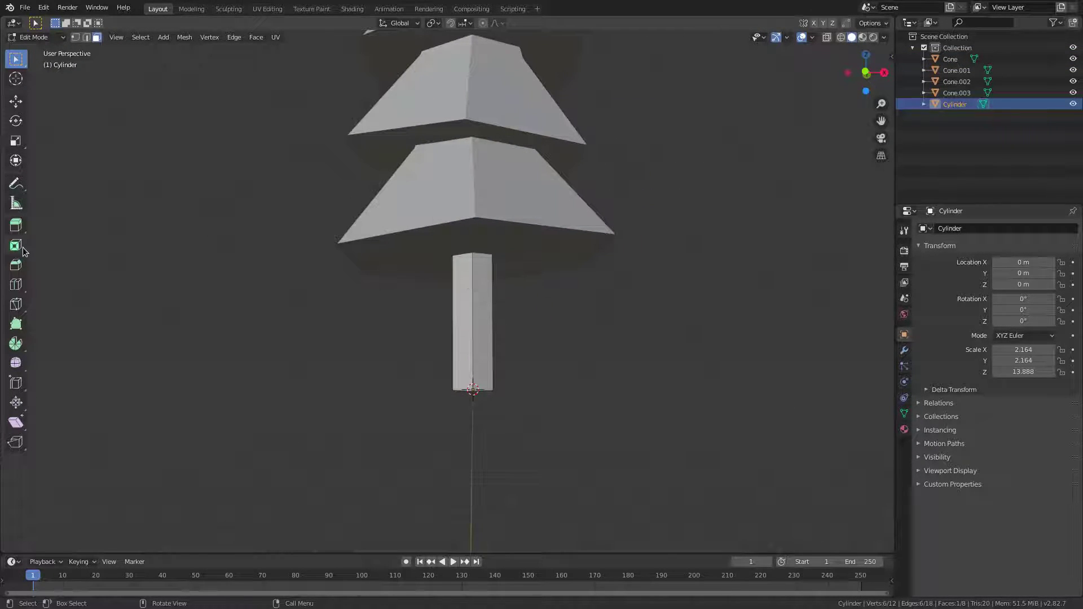
{"action": "left_click", "coordinate": [16, 286]}
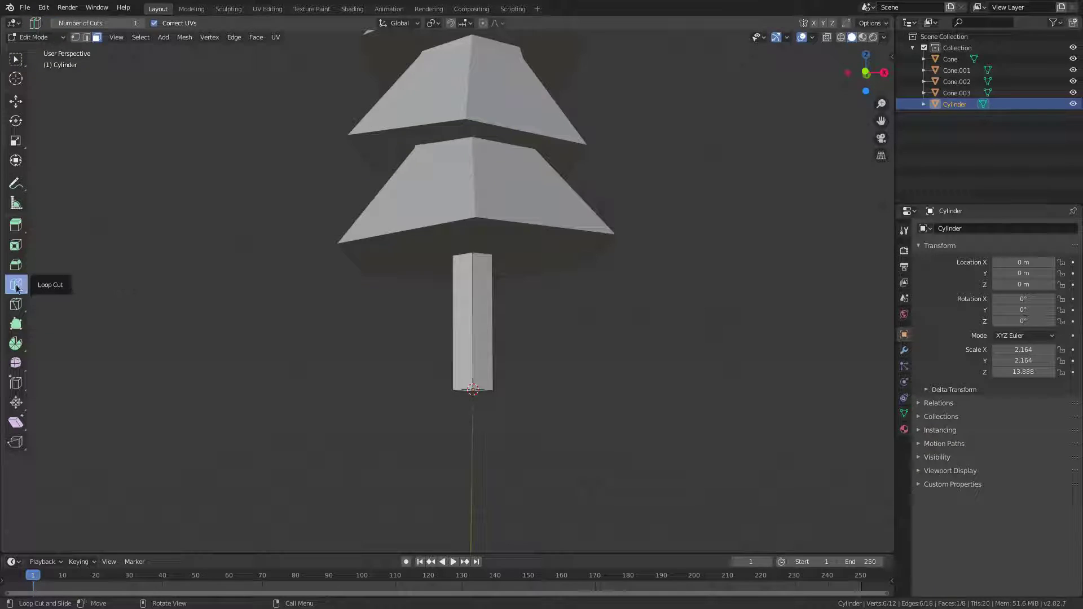
{"action": "left_click", "coordinate": [471, 287]}
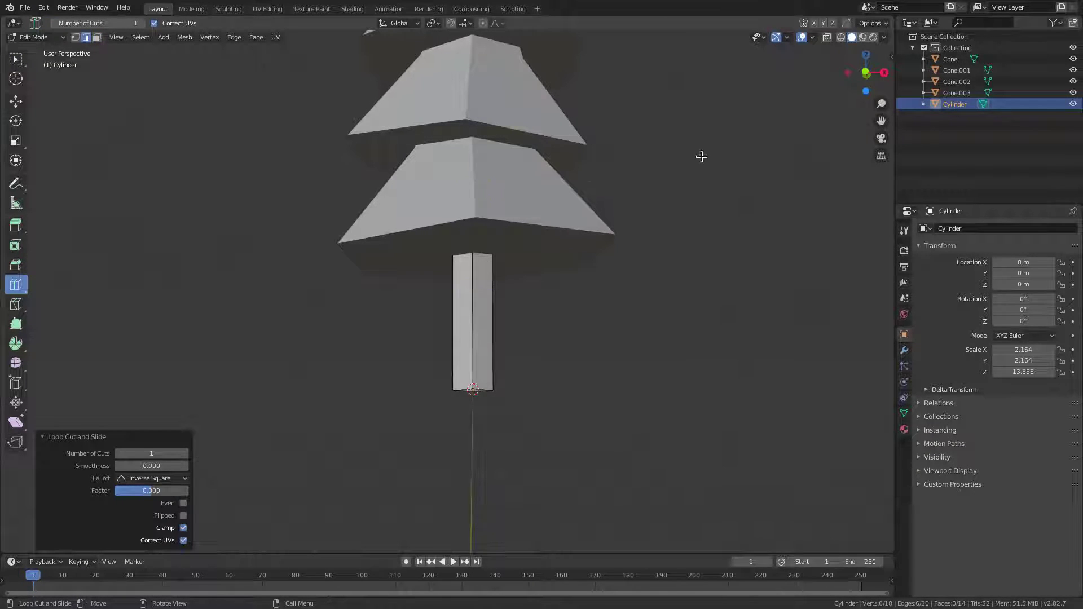
Move the trunk's new edge loop down along Z to just beneath the lowest cone
{"action": "key", "text": "g"}
{"action": "key", "text": "z"}
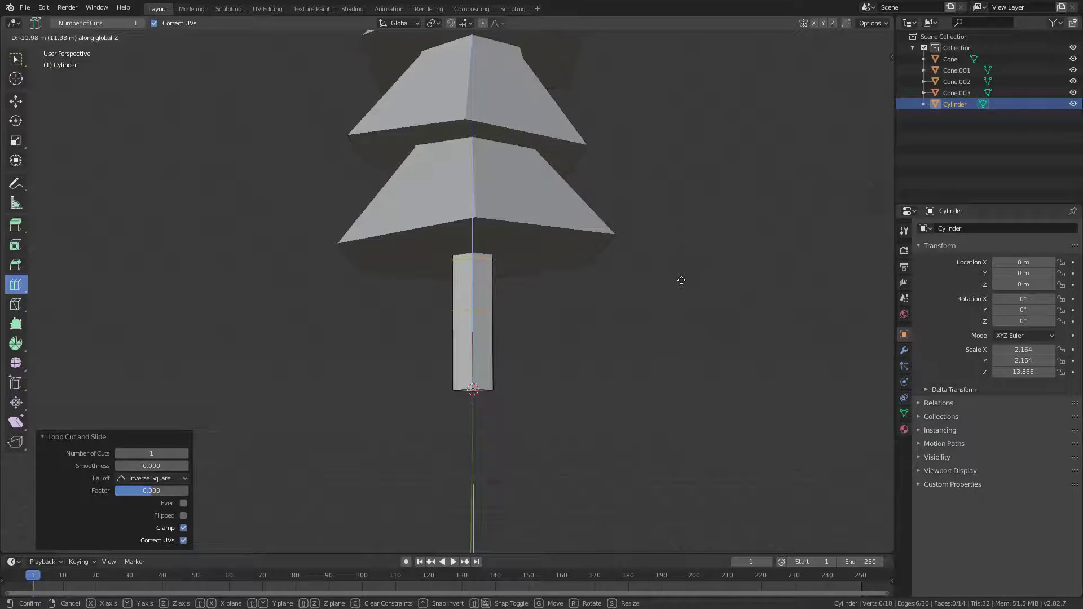
{"action": "left_click", "coordinate": [707, 240]}
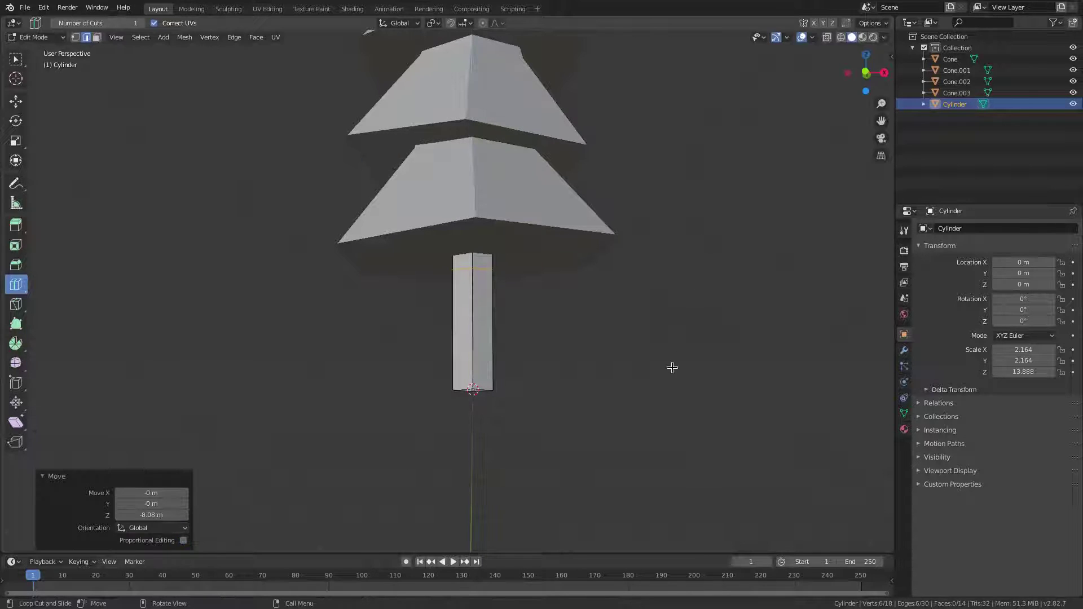
Add two more horizontal loop cuts on the lower trunk, raising the first of them along Z
{"action": "left_click", "coordinate": [486, 330]}
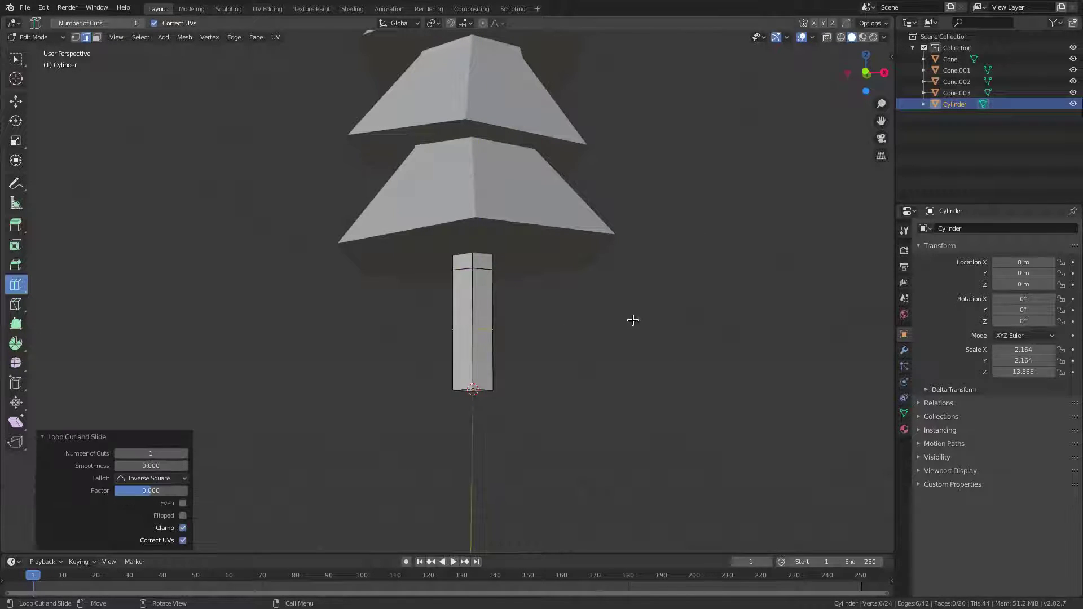
{"action": "key", "text": "g"}
{"action": "key", "text": "z"}
{"action": "left_click", "coordinate": [646, 298]}
{"action": "left_click", "coordinate": [477, 352]}
{"action": "middle_click_drag", "start_coordinate": [559, 329], "coordinate": [322, 225]}
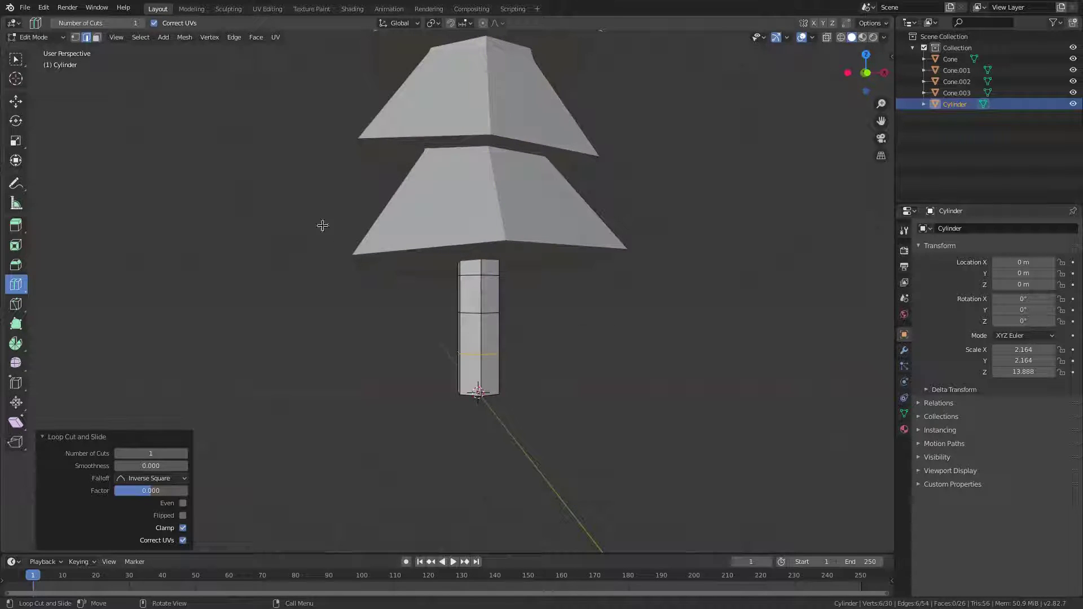
Switch to vertex selection with the Select Box tool and box-select the visible vertices at the trunk's base
{"action": "left_click", "coordinate": [75, 37]}
{"action": "left_click", "coordinate": [15, 78]}
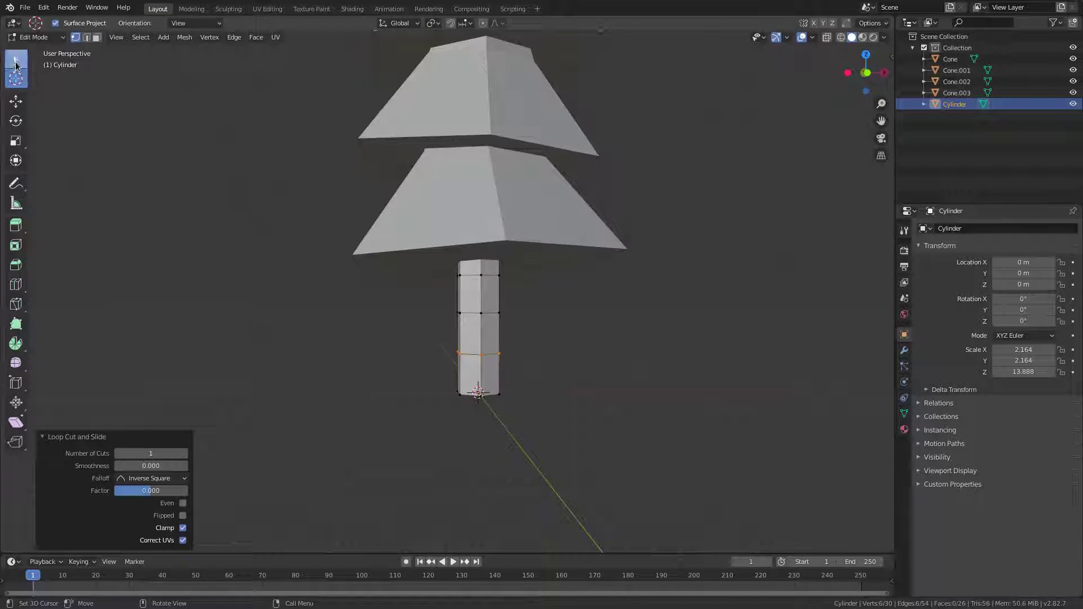
{"action": "left_click", "coordinate": [15, 63]}
{"action": "middle_click_drag", "start_coordinate": [370, 282], "coordinate": [366, 212]}
{"action": "left_click_drag", "start_coordinate": [415, 298], "coordinate": [515, 351]}
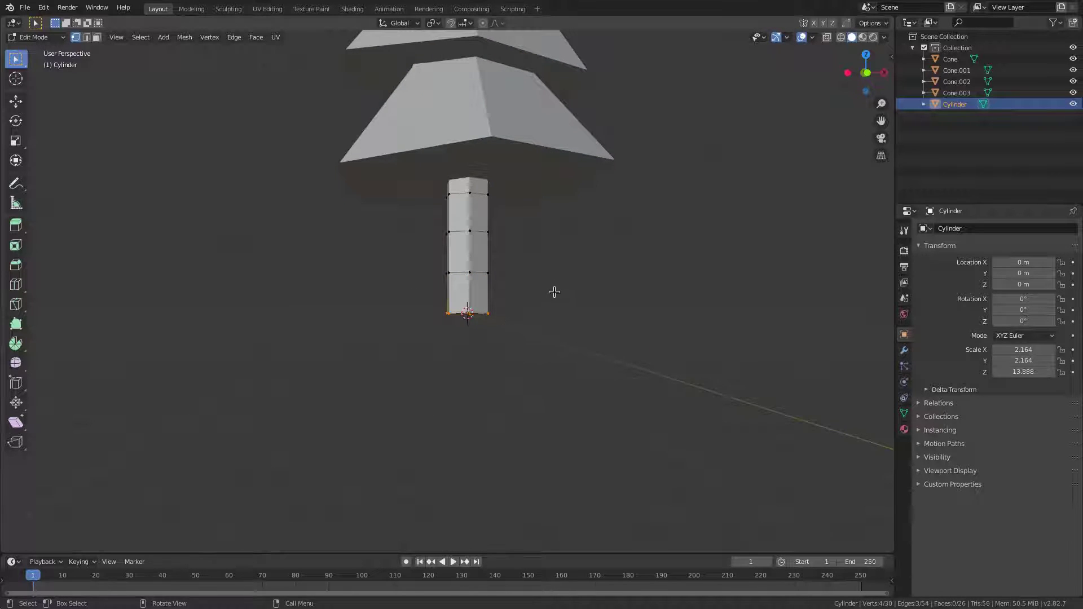
{"action": "middle_click_drag", "start_coordinate": [555, 292], "coordinate": [611, 286]}
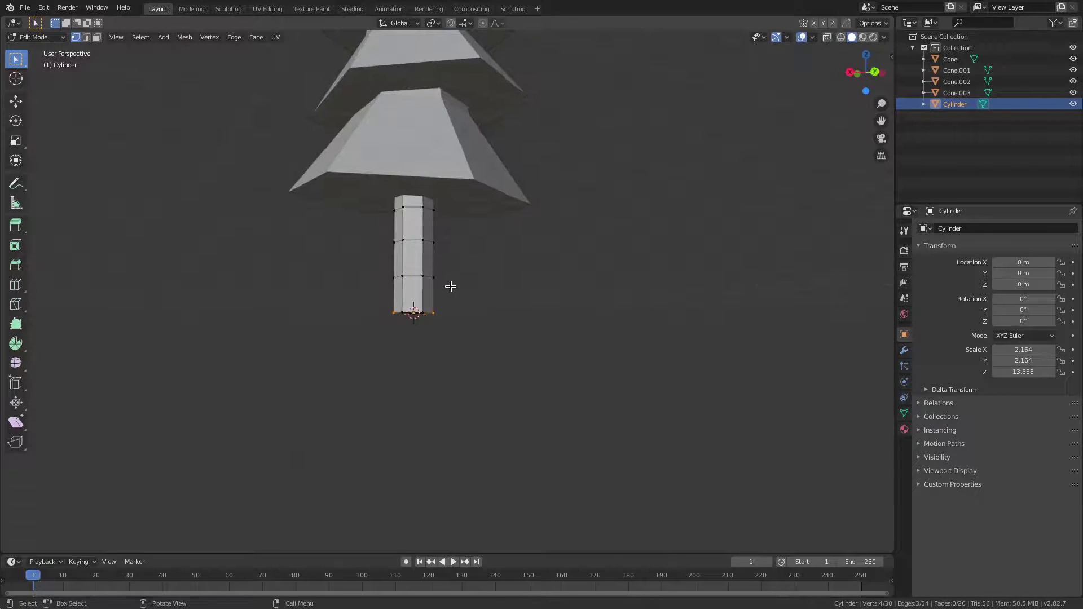
{"action": "middle_click_drag", "start_coordinate": [451, 286], "coordinate": [458, 277]}
Turn on X-ray, box-select the trunk's whole bottom ring of vertices and scale it by 3.024
{"action": "left_click", "coordinate": [827, 38]}
{"action": "left_click", "coordinate": [828, 38]}
{"action": "left_click", "coordinate": [828, 38]}
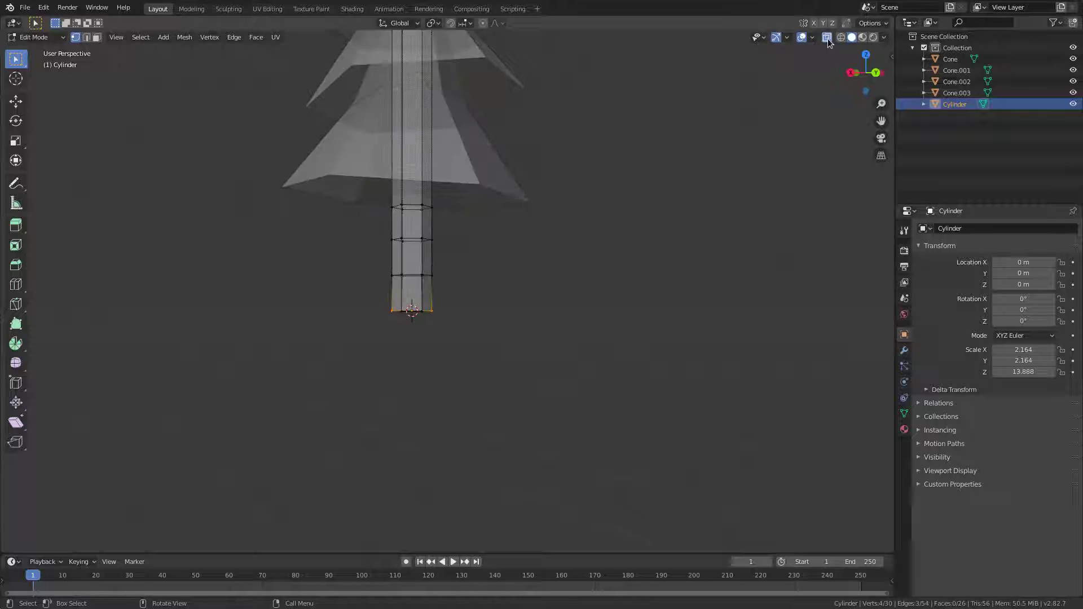
{"action": "left_click", "coordinate": [827, 38]}
{"action": "left_click", "coordinate": [828, 39]}
{"action": "left_click", "coordinate": [828, 40]}
{"action": "left_click", "coordinate": [828, 39]}
{"action": "left_click_drag", "start_coordinate": [318, 287], "coordinate": [488, 353]}
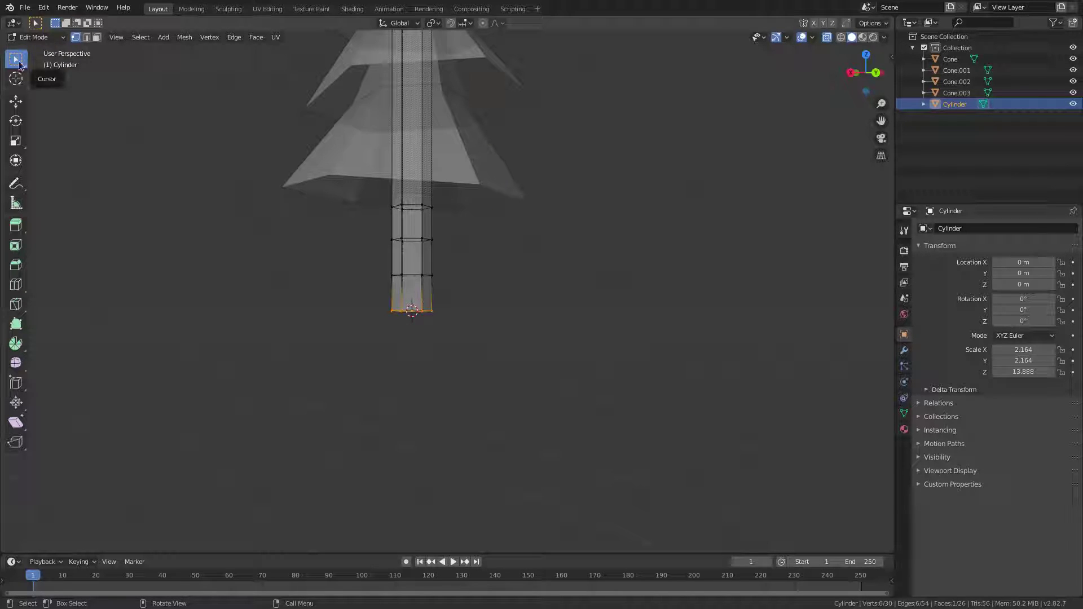
{"action": "middle_click_drag", "start_coordinate": [332, 221], "coordinate": [442, 259]}
{"action": "key", "text": "s"}
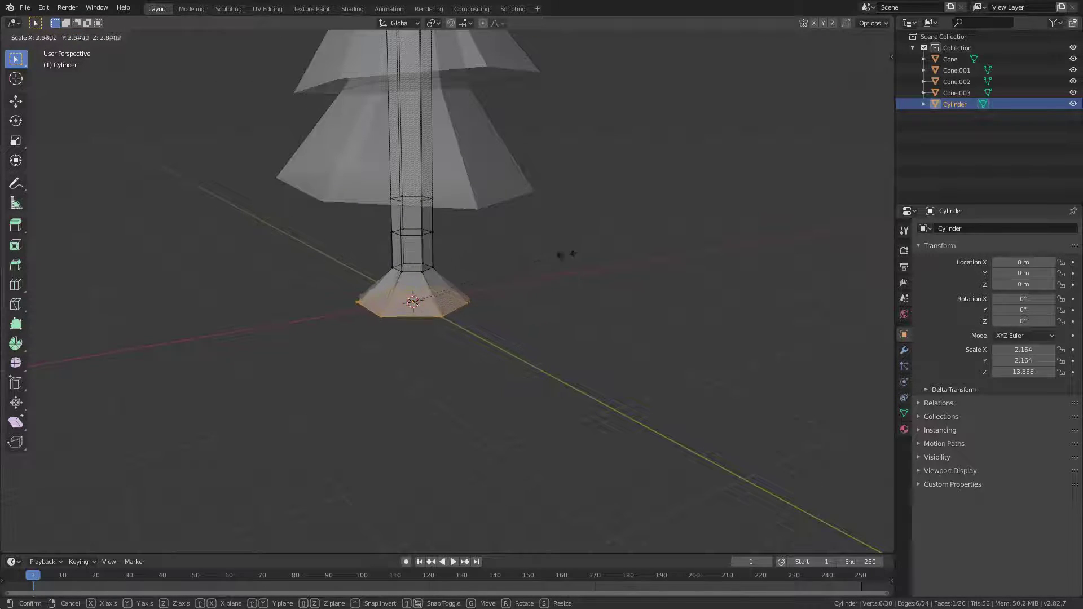
{"action": "left_click", "coordinate": [561, 251]}
Box-select the first edge loop above the trunk's base and scale it up to continue the flare
{"action": "middle_click_drag", "start_coordinate": [516, 251], "coordinate": [508, 220]}
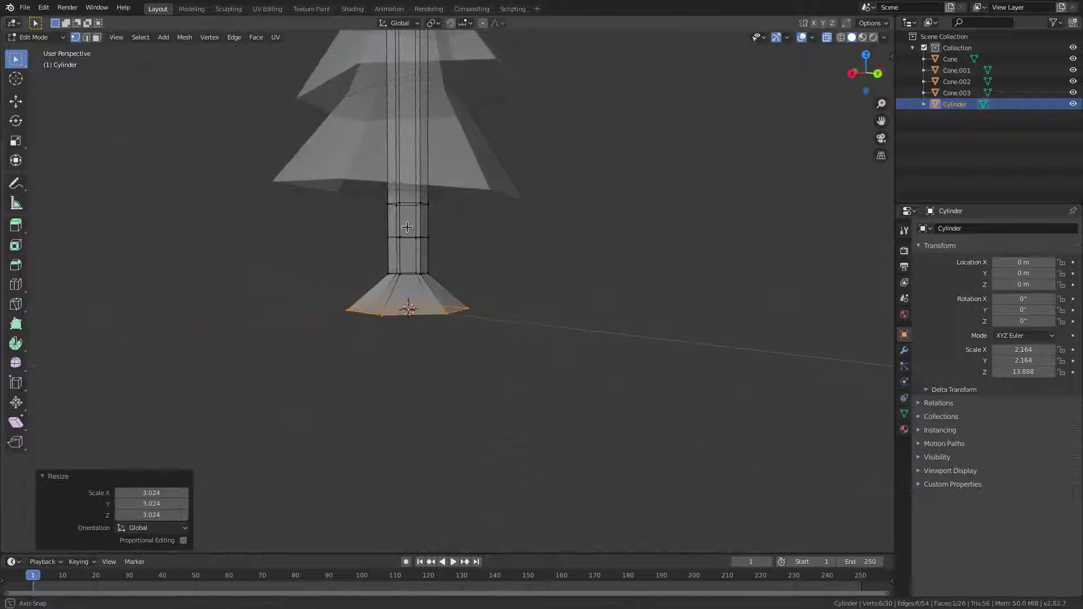
{"action": "left_click_drag", "start_coordinate": [368, 253], "coordinate": [449, 290]}
{"action": "middle_click_drag", "start_coordinate": [498, 250], "coordinate": [516, 265]}
{"action": "key", "text": "s"}
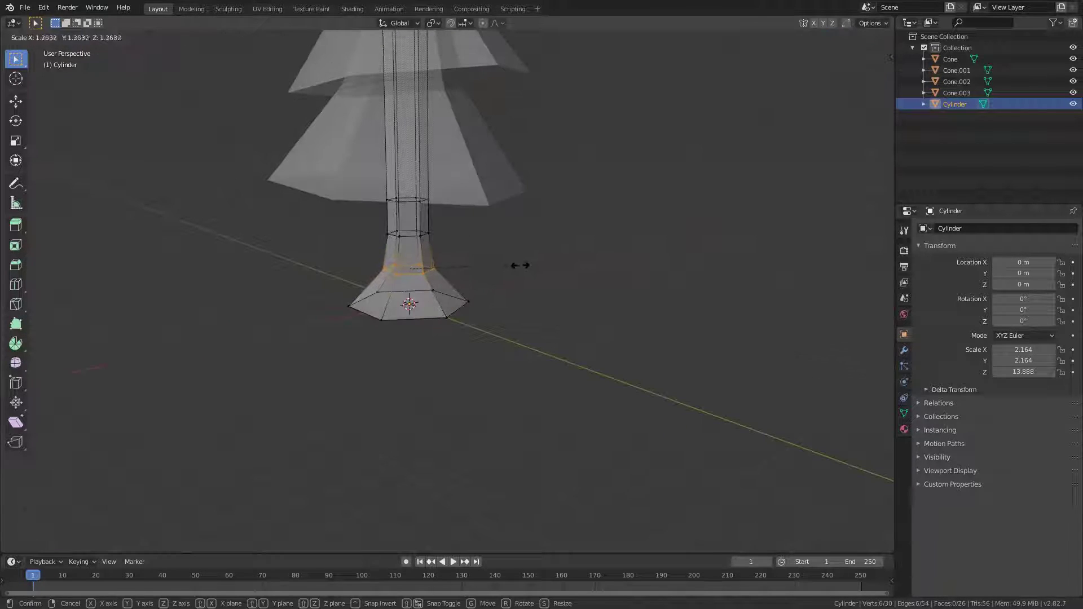
{"action": "left_click", "coordinate": [541, 257]}
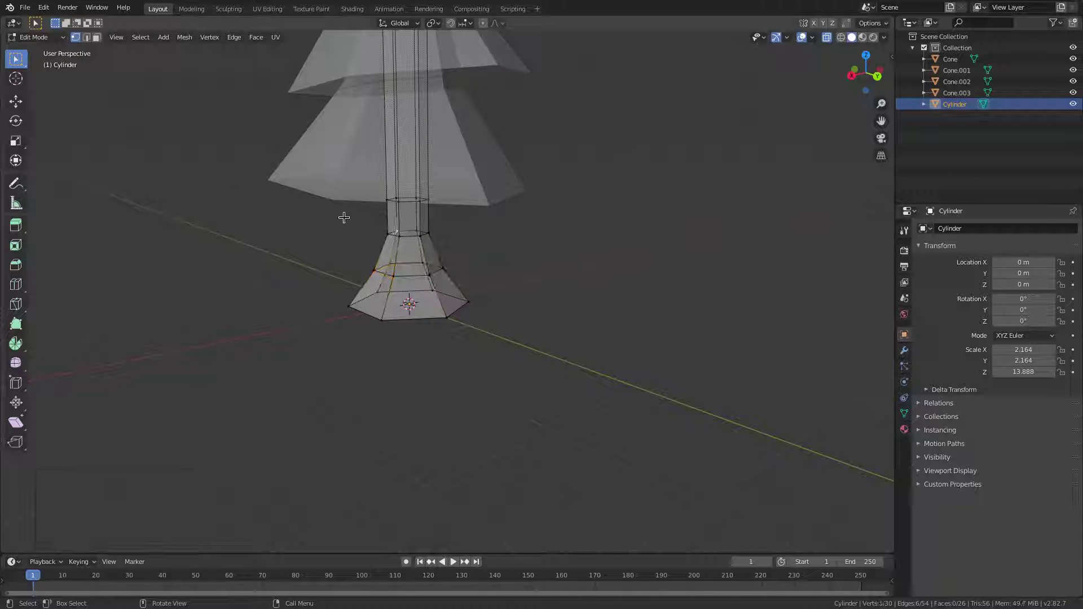
Box-select the second loop above the trunk's base, scale it up slightly and return to Object Mode
{"action": "left_click_drag", "start_coordinate": [344, 212], "coordinate": [444, 252]}
{"action": "key", "text": "s"}
{"action": "left_click", "coordinate": [518, 247]}
{"action": "middle_click_drag", "start_coordinate": [518, 247], "coordinate": [493, 282]}
{"action": "key", "text": "Tab"}
Turn off X-ray and inspect the whole tree with its flared trunk
{"action": "scroll", "coordinate": [466, 237], "scroll_direction": "down", "scroll_amount": 2}
{"action": "middle_click_drag", "start_coordinate": [494, 282], "coordinate": [540, 275]}
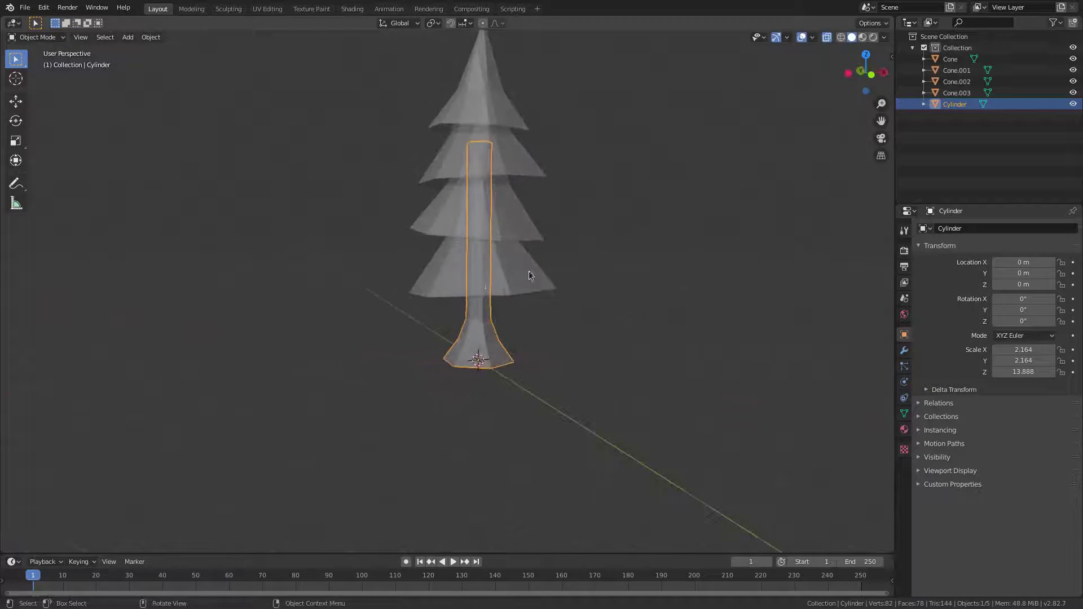
{"action": "scroll", "coordinate": [529, 273], "scroll_direction": "up", "scroll_amount": 3}
{"action": "middle_click_drag", "start_coordinate": [503, 307], "coordinate": [767, 89]}
{"action": "left_click", "coordinate": [828, 37]}
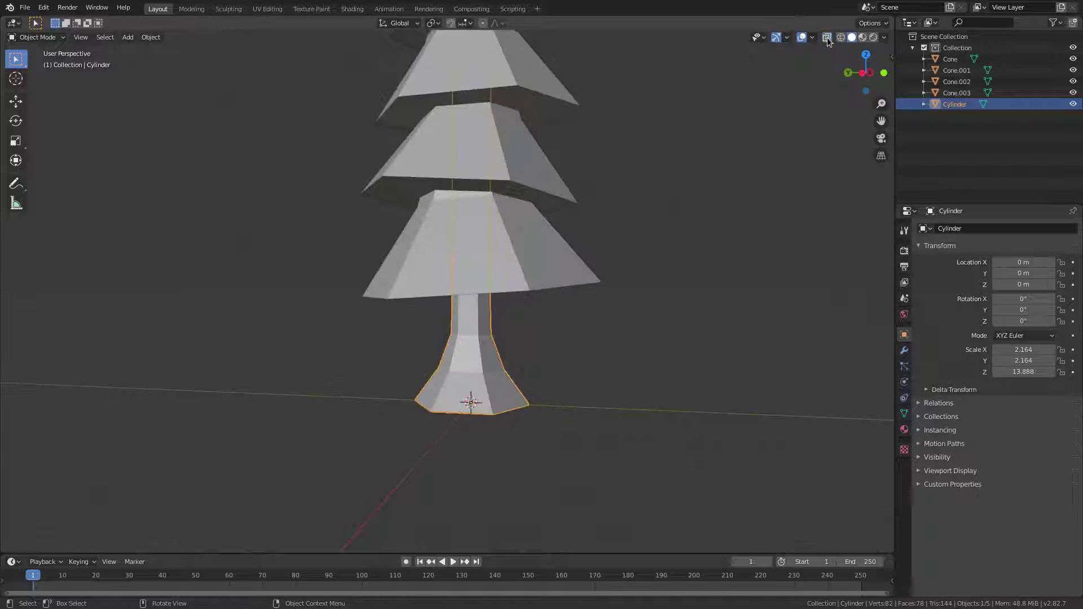
{"action": "left_click", "coordinate": [828, 37]}
{"action": "left_click", "coordinate": [828, 37]}
{"action": "left_click", "coordinate": [827, 37]}
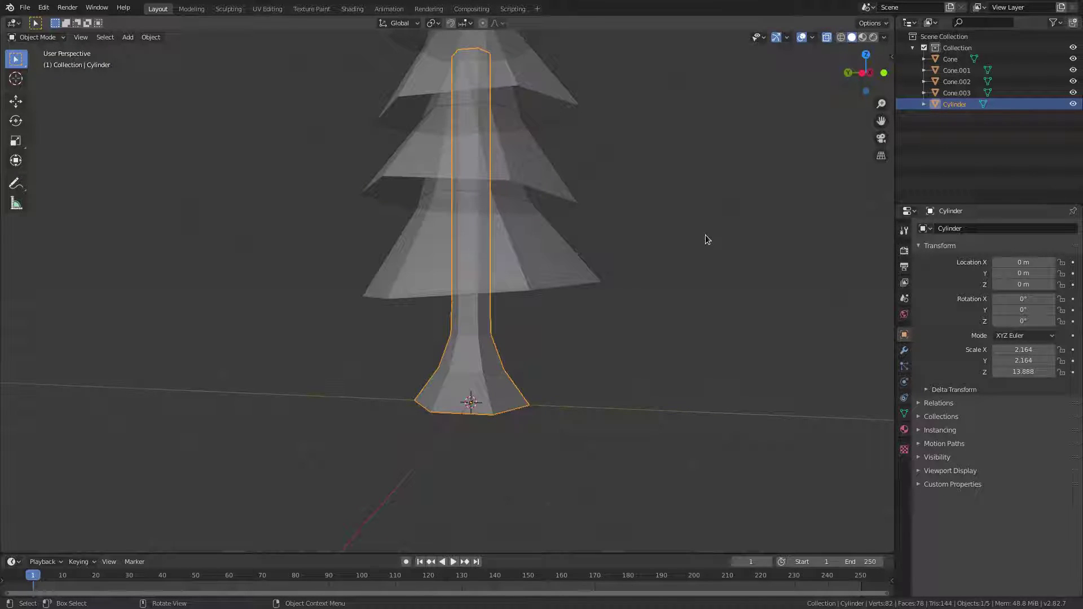
{"action": "scroll", "coordinate": [708, 240], "scroll_direction": "down", "scroll_amount": 2}
{"action": "left_click", "coordinate": [827, 37]}
{"action": "middle_click_drag", "start_coordinate": [491, 288], "coordinate": [517, 289]}
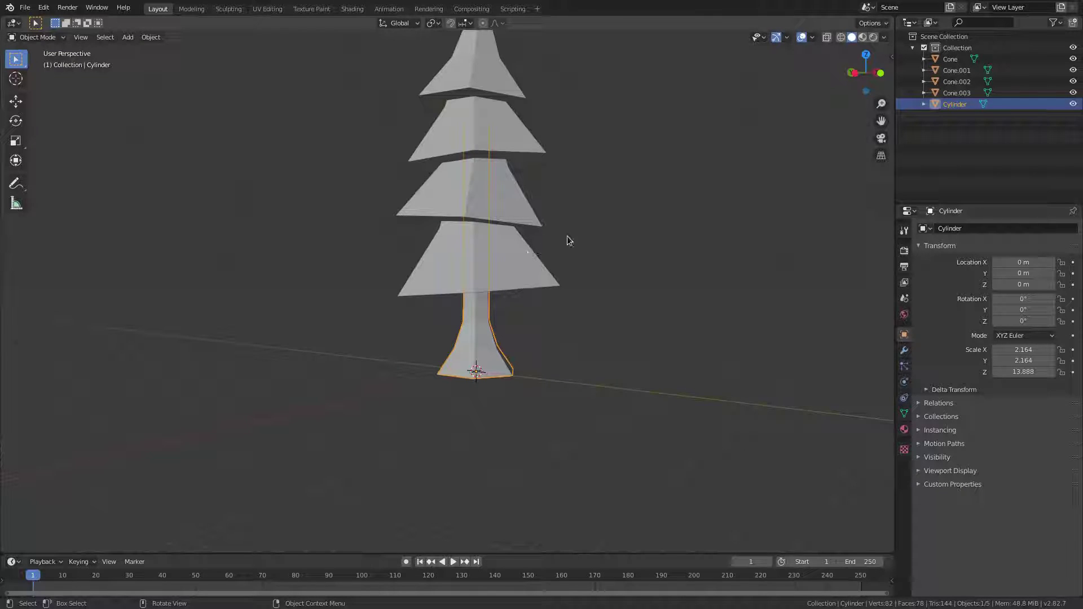
{"action": "middle_click_drag", "start_coordinate": [568, 241], "coordinate": [566, 305], "text": "shift"}
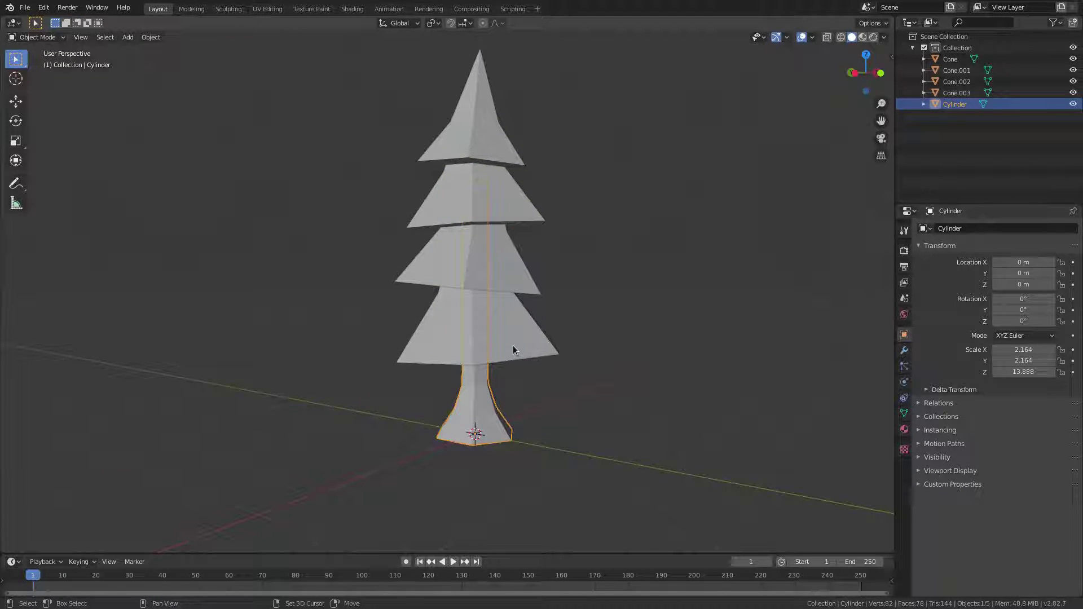
Select all four cones with the trunk as the active object and parent the cones to it using Object
{"action": "left_click", "coordinate": [513, 350], "text": "shift"}
{"action": "left_click", "coordinate": [507, 277], "text": "shift"}
{"action": "left_click", "coordinate": [514, 214], "text": "shift"}
{"action": "left_click", "coordinate": [509, 151], "text": "shift"}
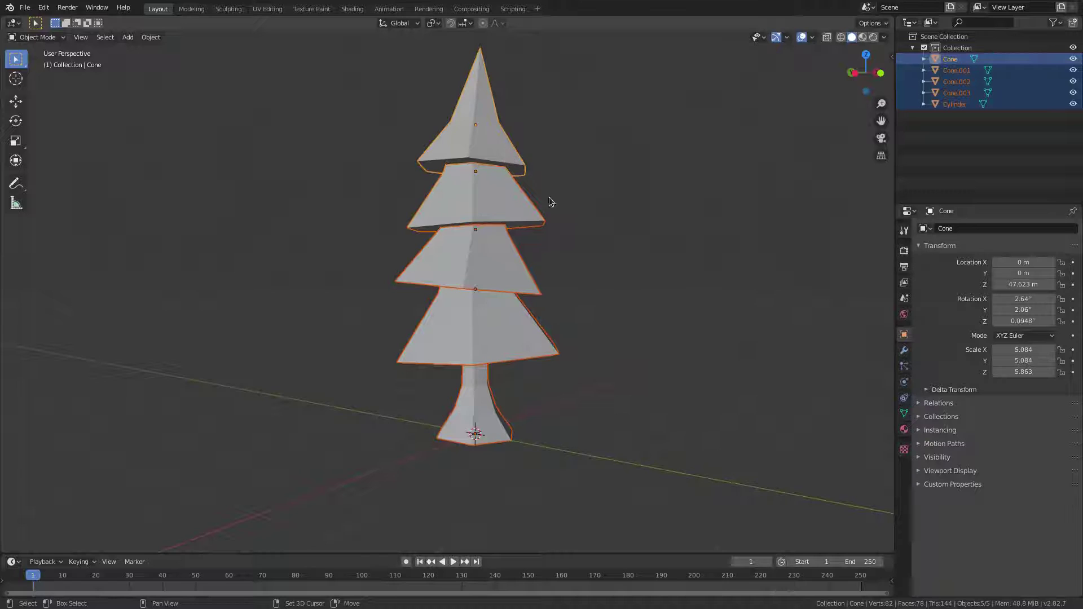
{"action": "left_click", "coordinate": [472, 421], "text": "shift"}
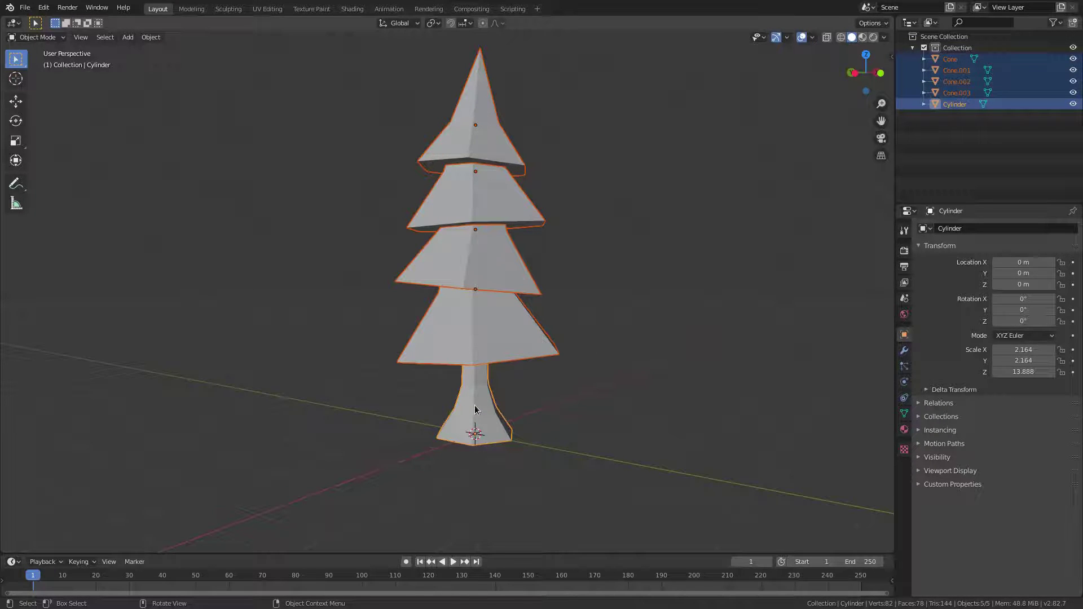
{"action": "key", "text": "ctrl+p"}
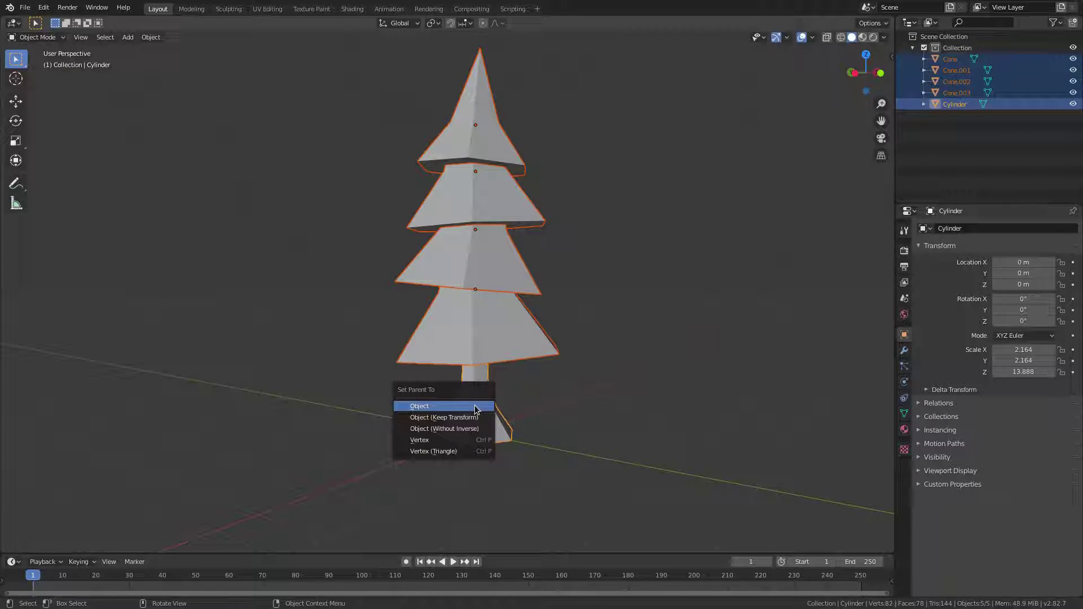
{"action": "left_click", "coordinate": [477, 407]}
Select only the trunk and try moving it to test that the cones follow
{"action": "left_click", "coordinate": [472, 425]}
{"action": "key", "text": "g"}
{"action": "key", "text": "Escape"}
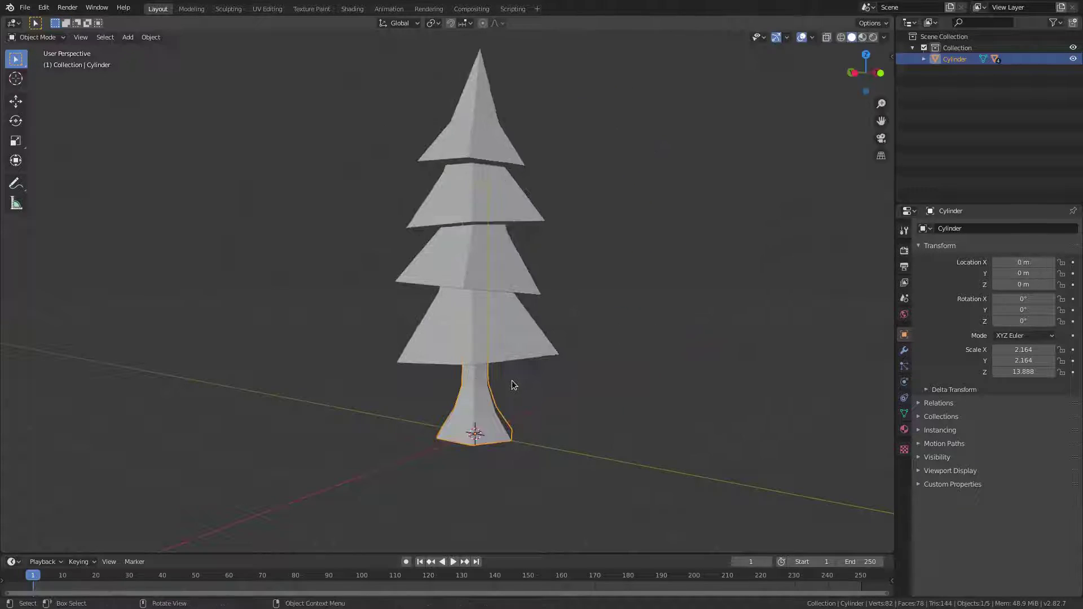
{"action": "middle_click_drag", "start_coordinate": [527, 374], "coordinate": [522, 280]}
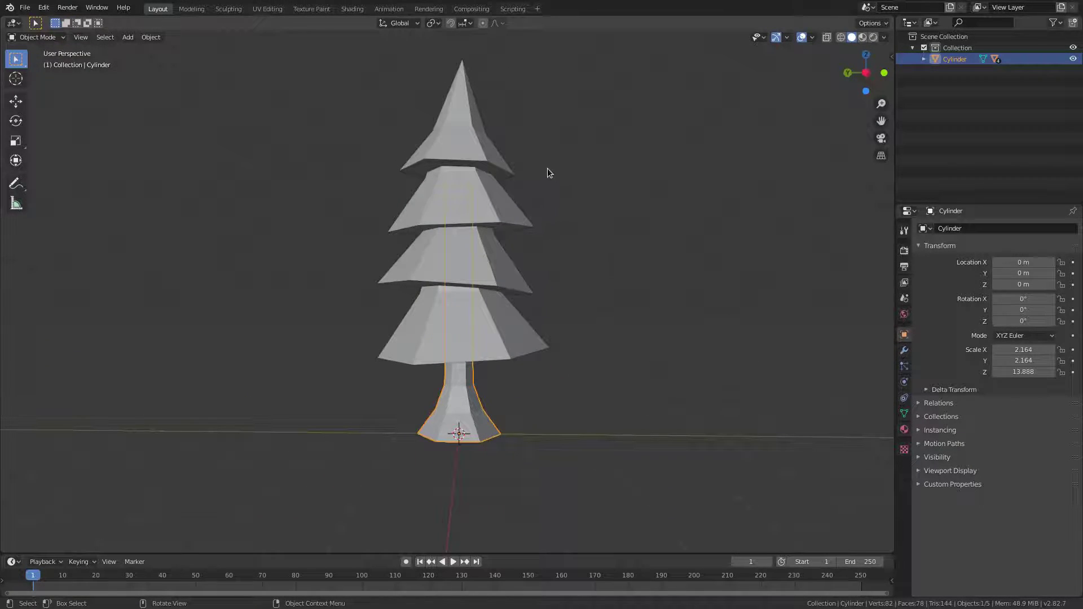
Switch the viewport to Material Preview shading and assign the existing "Material" to the trunk
{"action": "left_click", "coordinate": [864, 40]}
{"action": "mouse_move", "coordinate": [711, 186]}
{"action": "middle_mouse_down"}
{"action": "mouse_move", "coordinate": [661, 204]}
{"action": "mouse_move", "coordinate": [797, 56]}
{"action": "middle_mouse_up"}
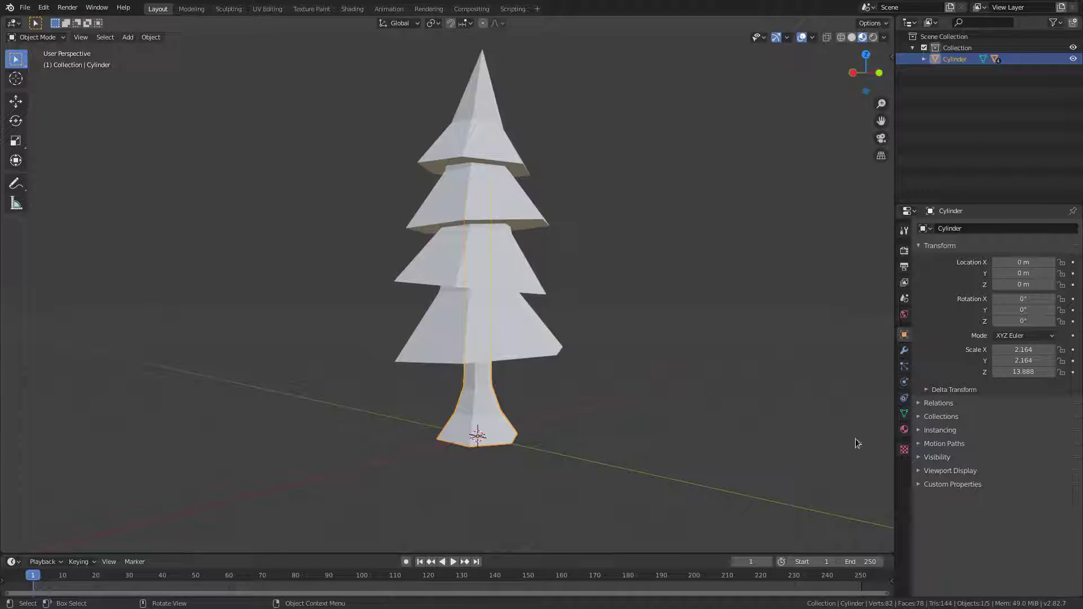
{"action": "left_click", "coordinate": [904, 431]}
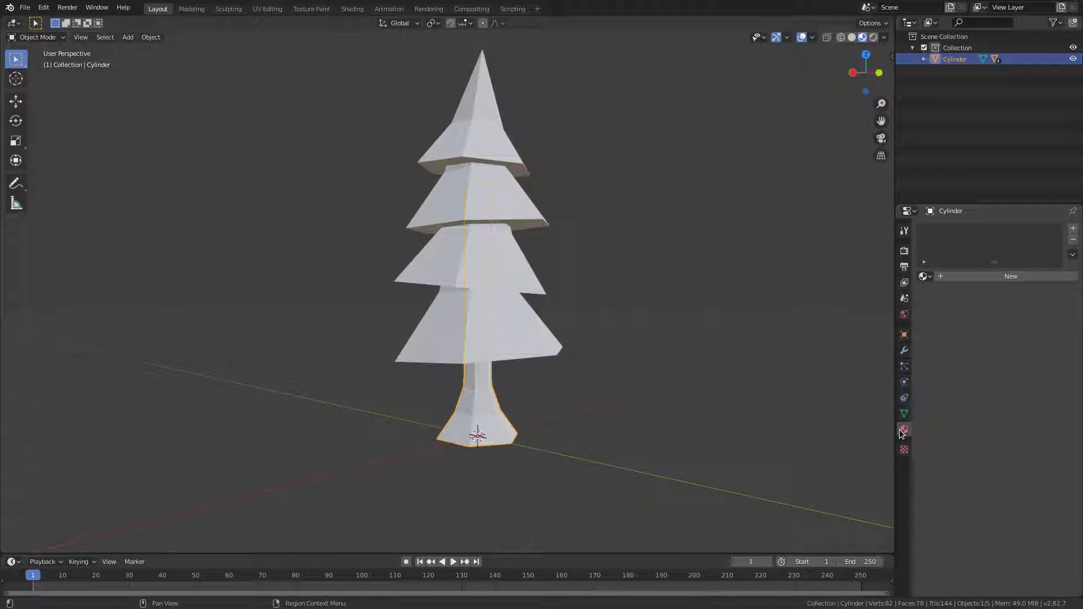
{"action": "left_click", "coordinate": [923, 277]}
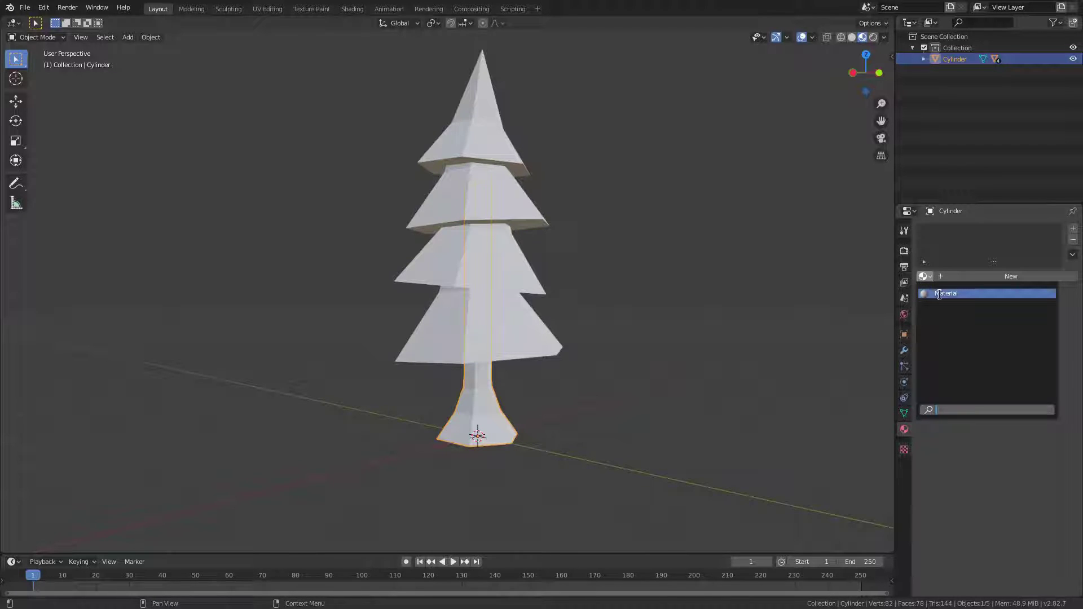
{"action": "left_click", "coordinate": [939, 294]}
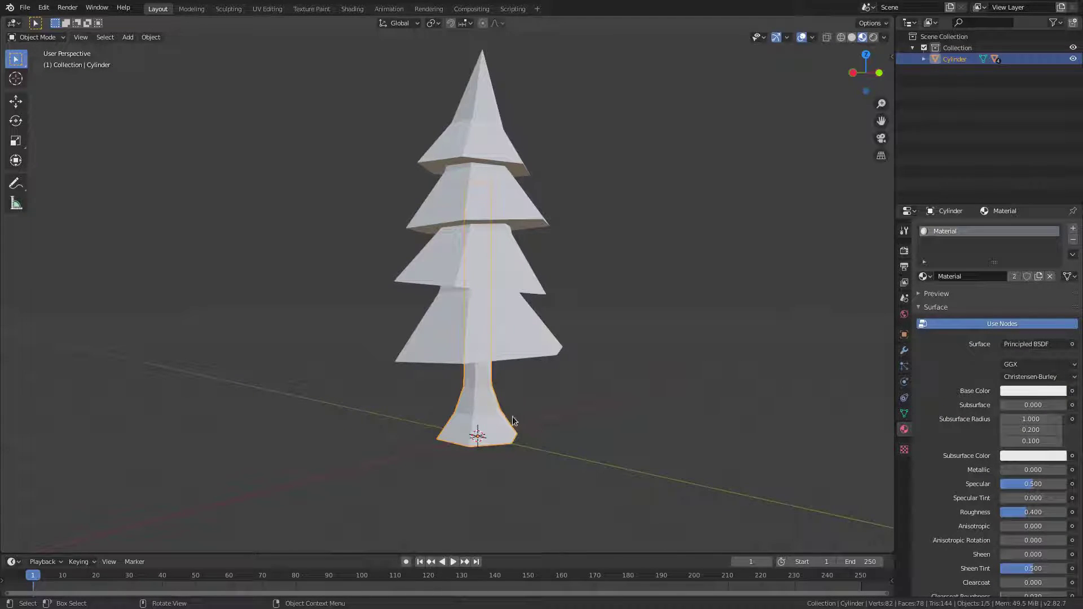
Set the trunk material's base color to a dark brown with H 0.074, S 0.537 and V 0.320
{"action": "left_click", "coordinate": [1041, 391]}
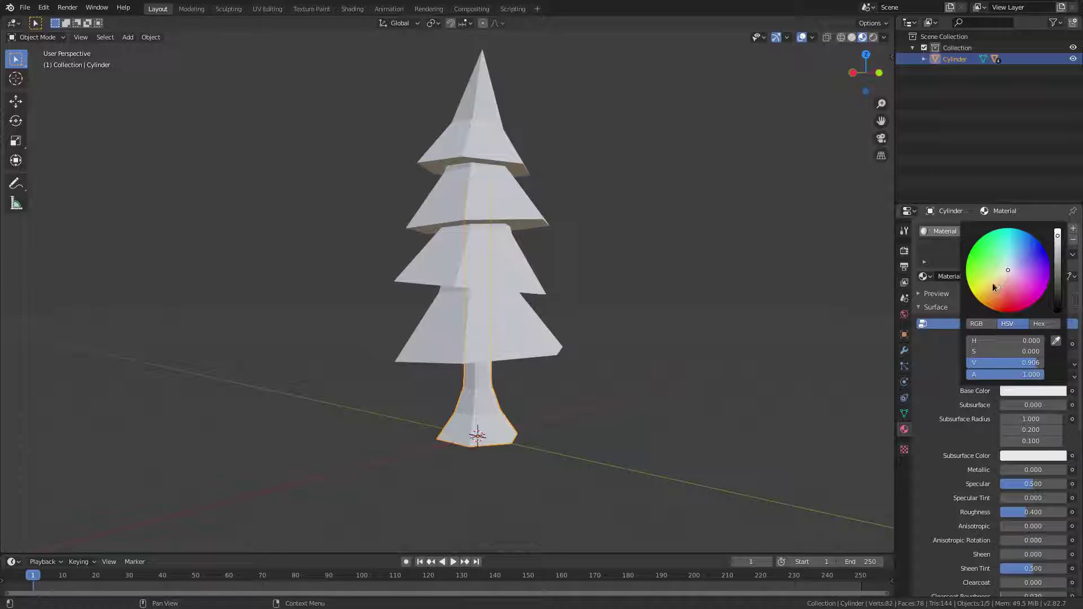
{"action": "left_click", "coordinate": [1038, 291]}
{"action": "left_click", "coordinate": [997, 294]}
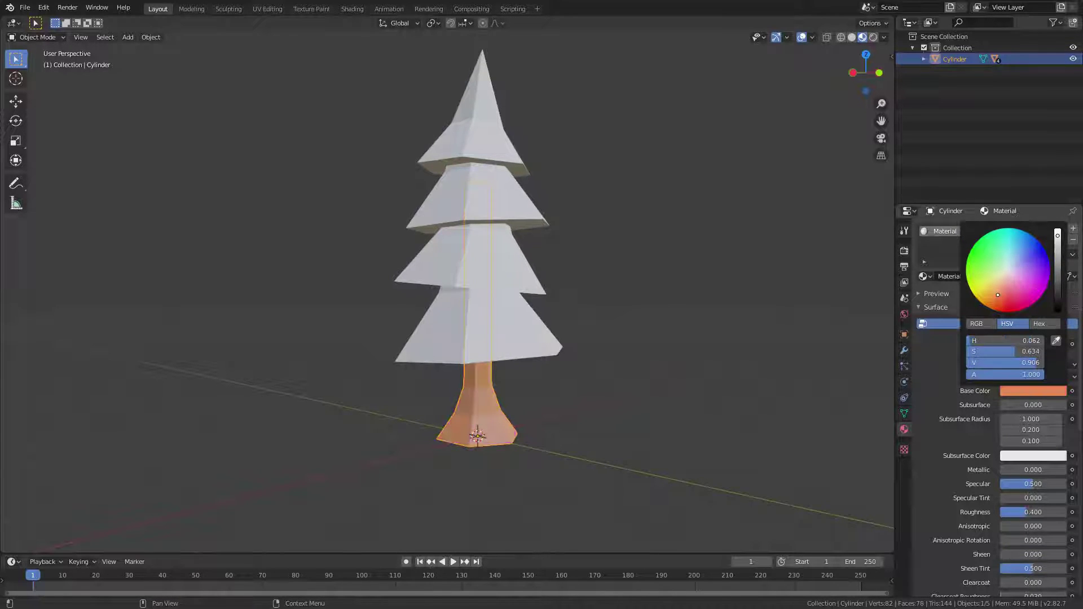
{"action": "left_click", "coordinate": [1058, 286]}
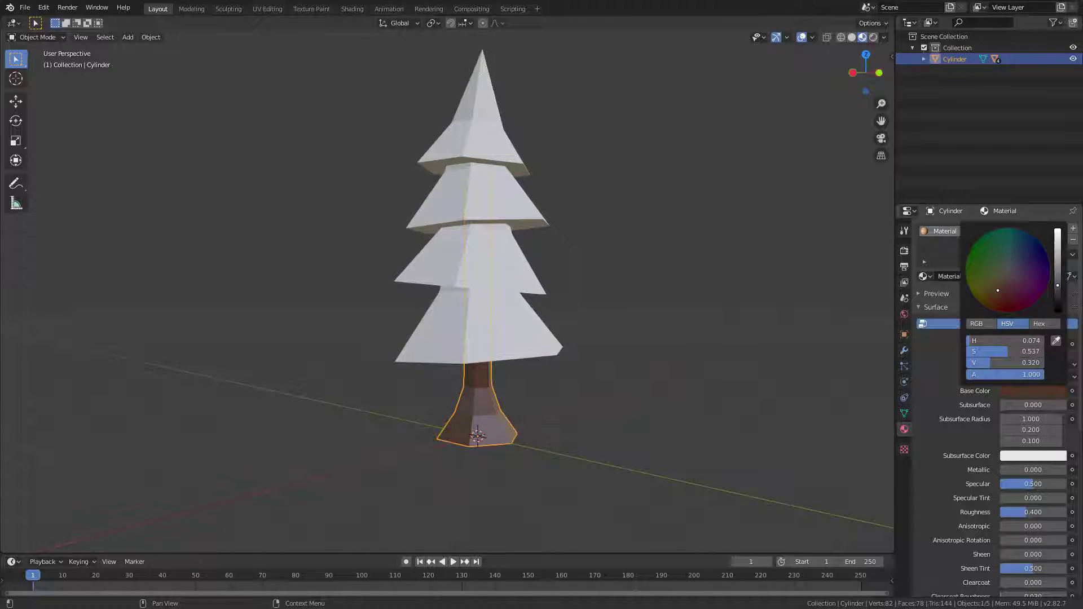
Set the trunk material's Specular to 0.000 and Roughness to 1.000
{"action": "scroll", "coordinate": [962, 502], "scroll_direction": "down", "scroll_amount": 1}
{"action": "scroll", "coordinate": [963, 502], "scroll_direction": "down", "scroll_amount": 2}
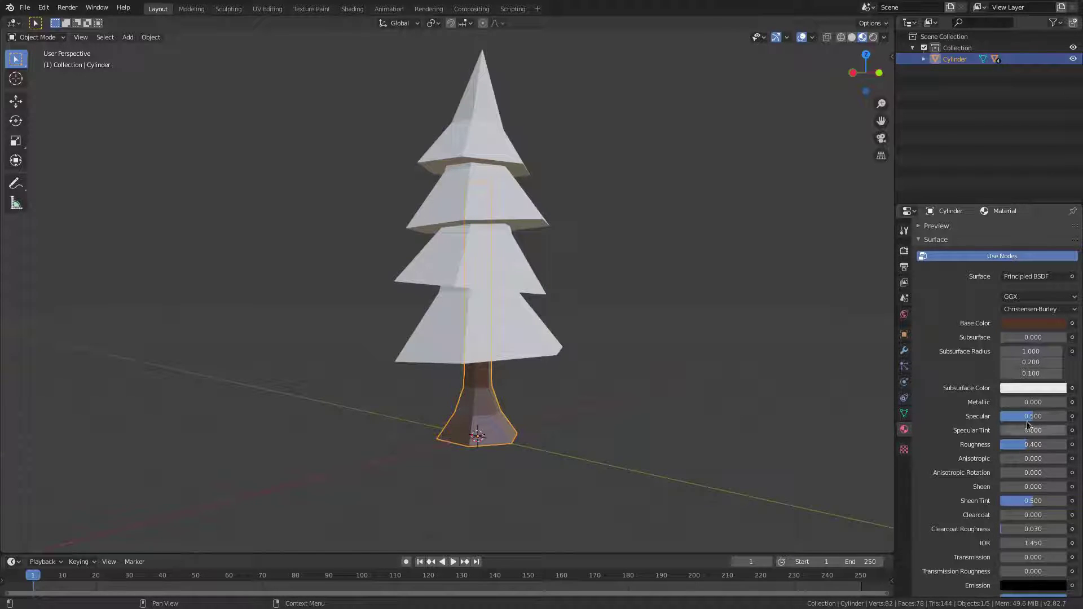
{"action": "left_click_drag", "start_coordinate": [1034, 417], "coordinate": [1005, 417]}
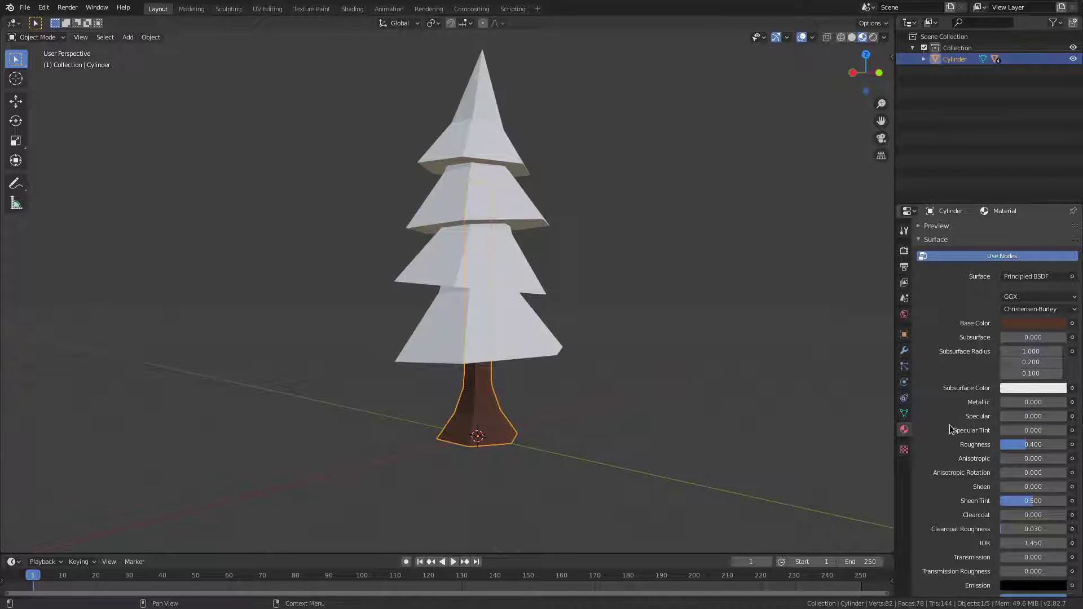
{"action": "middle_click_drag", "start_coordinate": [723, 466], "coordinate": [704, 462]}
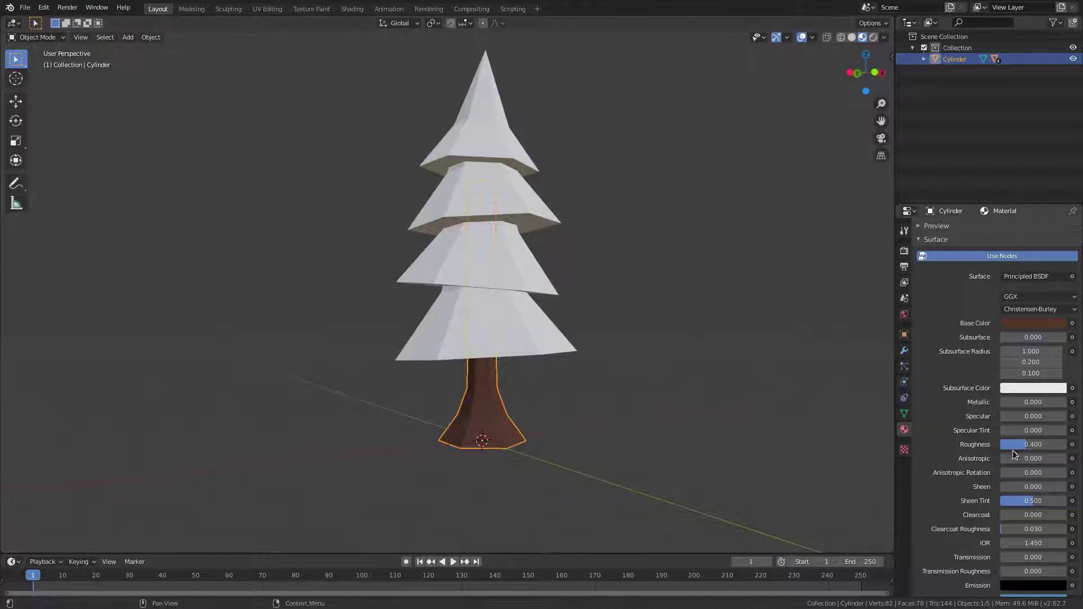
{"action": "left_click_drag", "start_coordinate": [1025, 445], "coordinate": [1069, 447]}
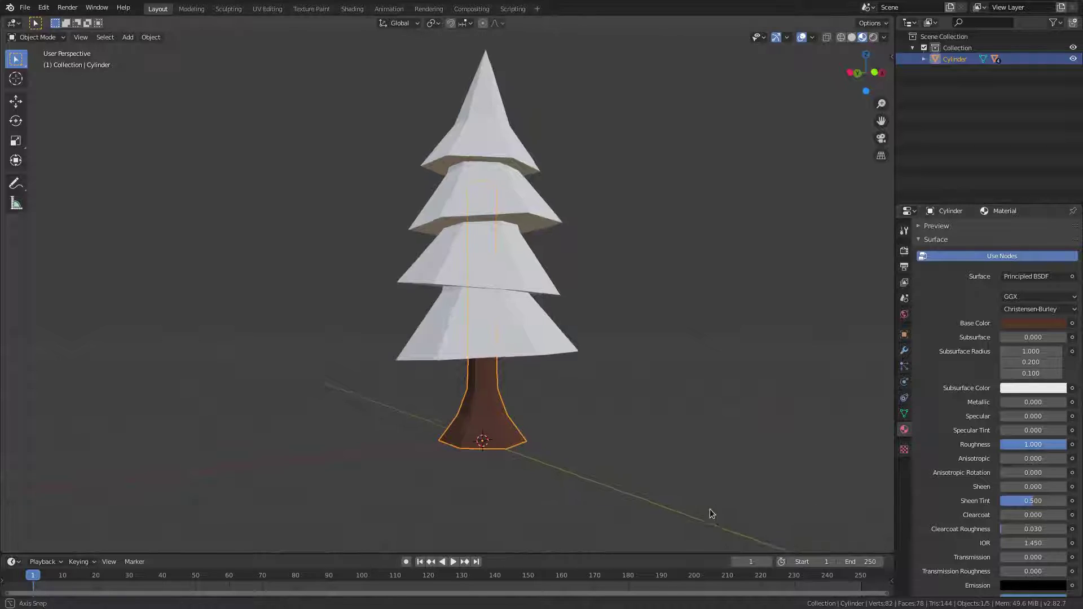
{"action": "middle_click_drag", "start_coordinate": [710, 509], "coordinate": [553, 502]}
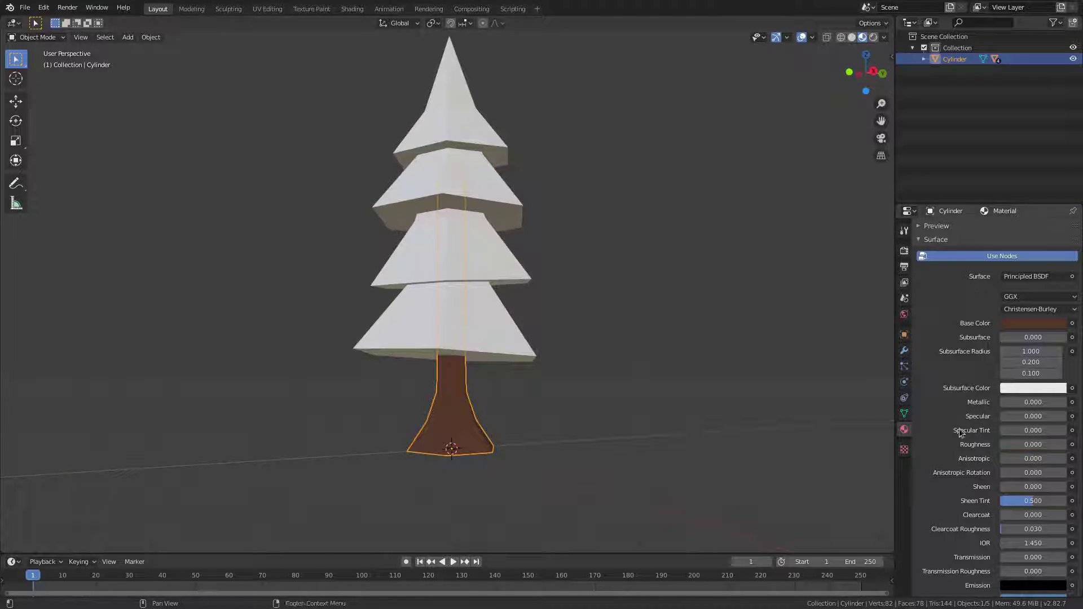
Select all four cones with the top one active and create a new material on the top cone
{"action": "middle_click_drag", "start_coordinate": [621, 436], "coordinate": [810, 438]}
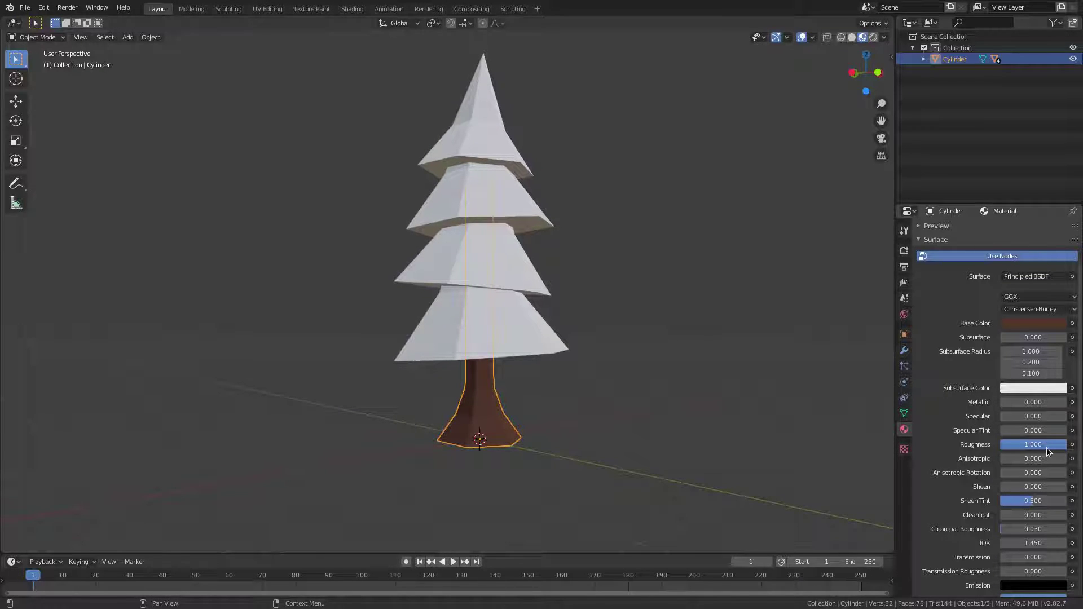
{"action": "middle_click_drag", "start_coordinate": [762, 458], "coordinate": [601, 458]}
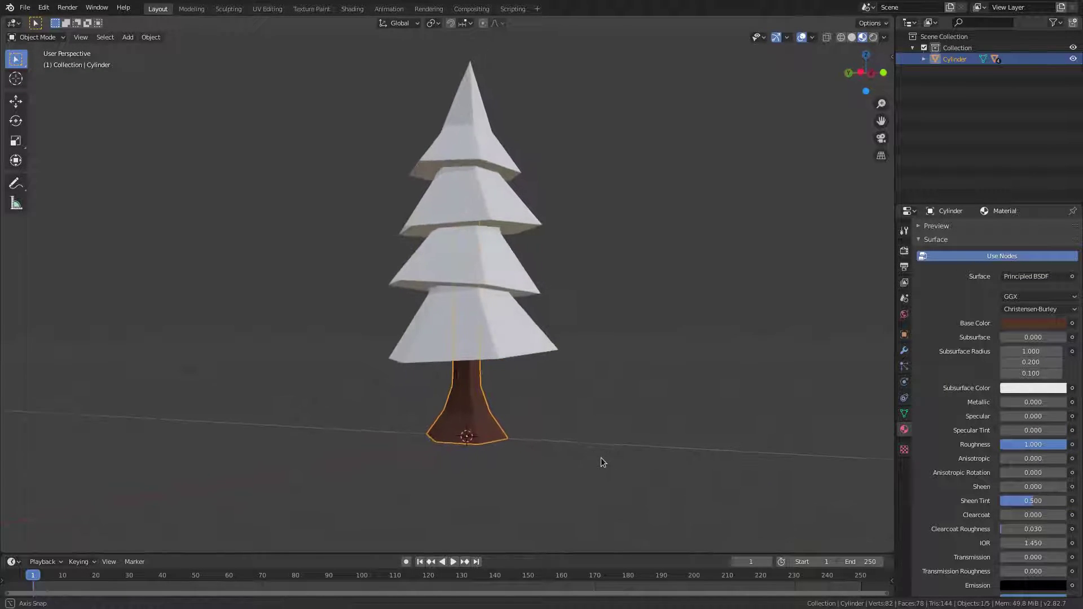
{"action": "left_click", "coordinate": [497, 339]}
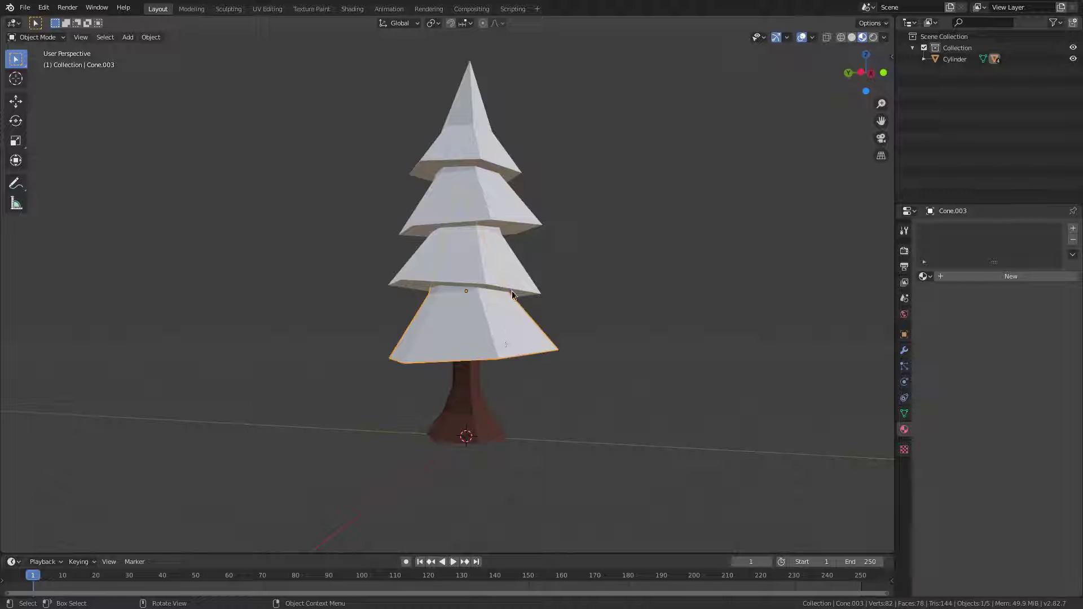
{"action": "left_click", "coordinate": [514, 272], "text": "shift"}
{"action": "left_click", "coordinate": [514, 212], "text": "shift"}
{"action": "left_click", "coordinate": [496, 152], "text": "shift"}
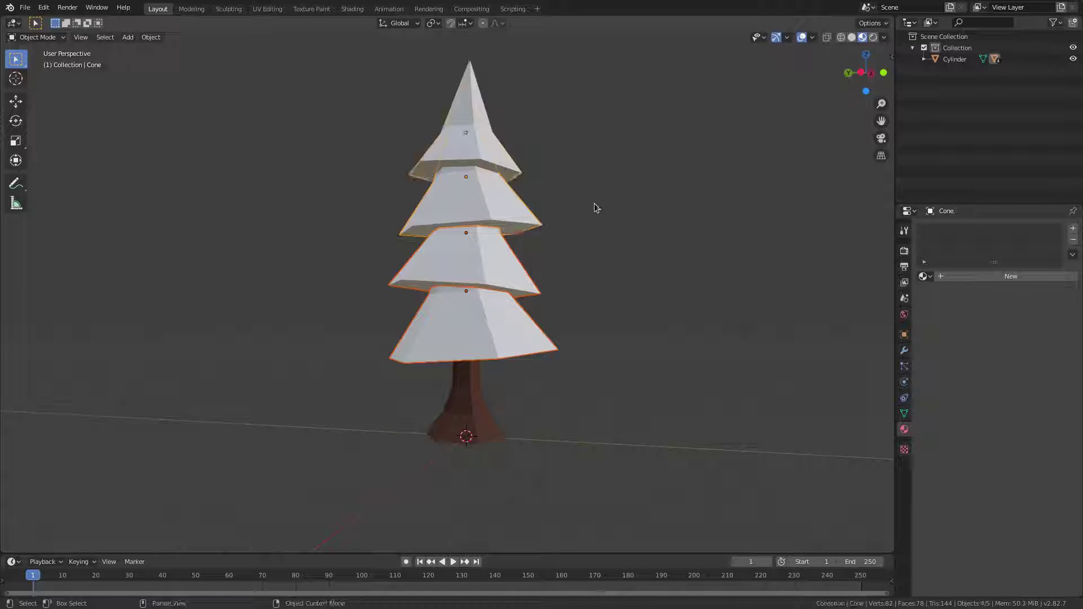
{"action": "left_click", "coordinate": [1003, 279]}
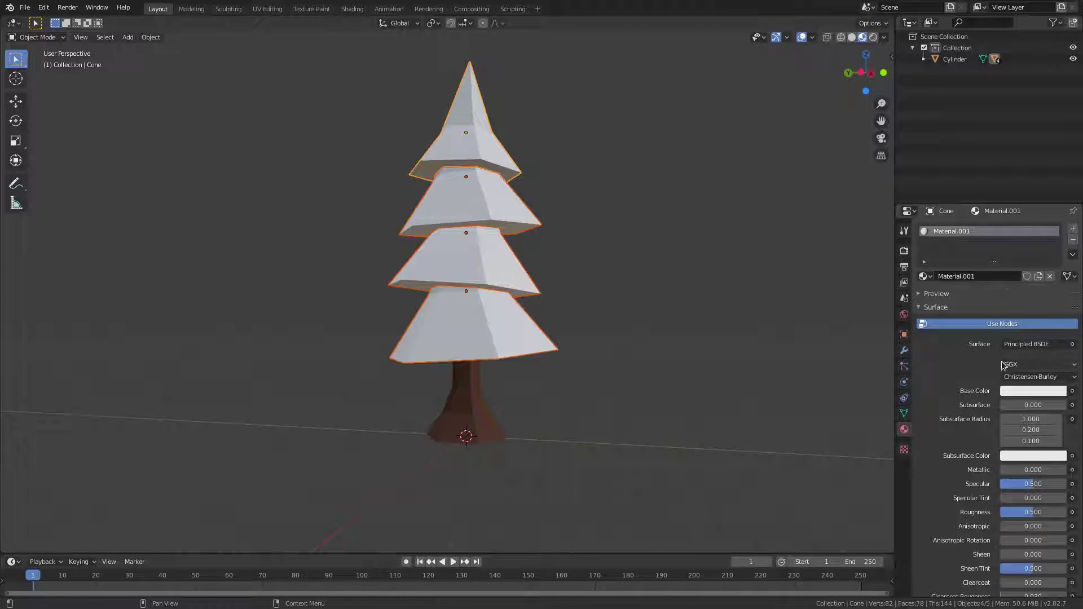
Set the new cone material's base color to a medium green with H 0.287 and S 0.631
{"action": "left_click", "coordinate": [1018, 392]}
{"action": "left_click", "coordinate": [977, 269]}
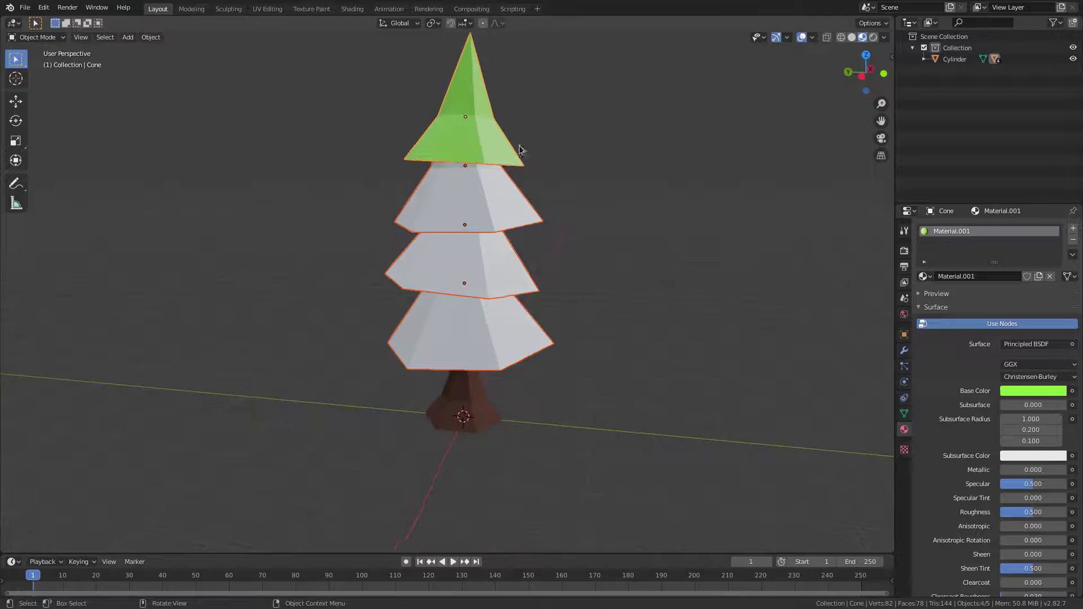
{"action": "left_click", "coordinate": [1033, 391]}
{"action": "left_click", "coordinate": [1058, 260]}
{"action": "left_click_drag", "start_coordinate": [1058, 260], "coordinate": [1058, 268]}
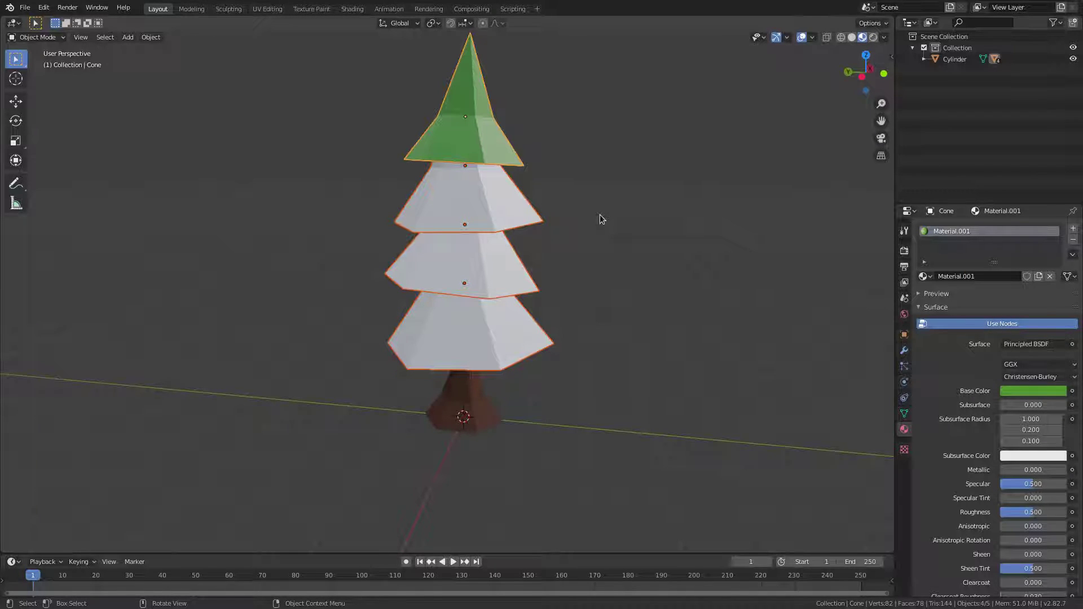
Link the top cone's green material to the other three selected cones and check the assignment on the bottom cone
{"action": "key", "text": "ctrl+l"}
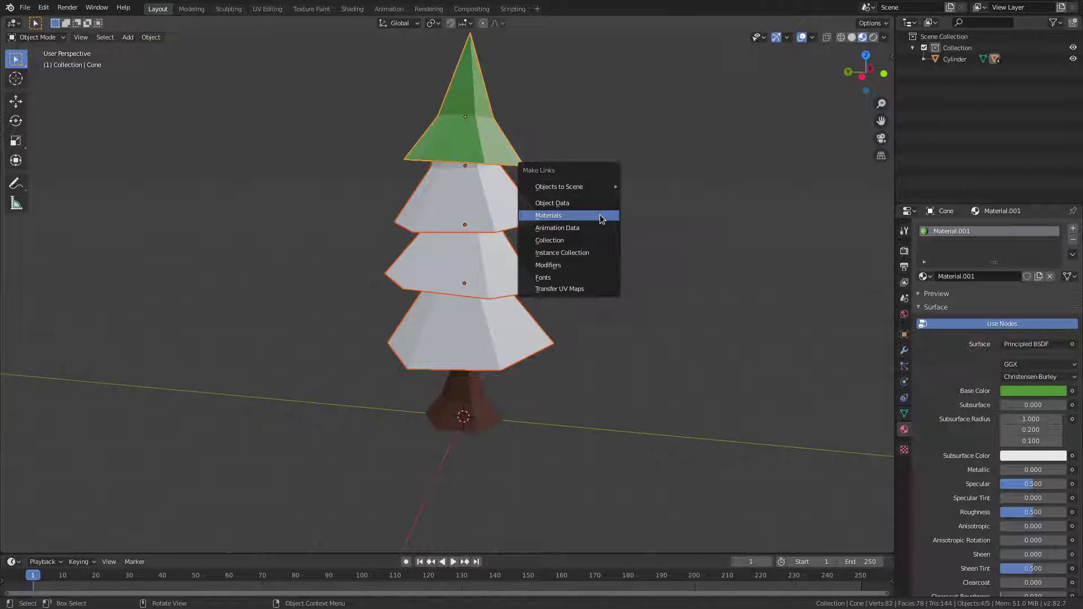
{"action": "left_click", "coordinate": [564, 215]}
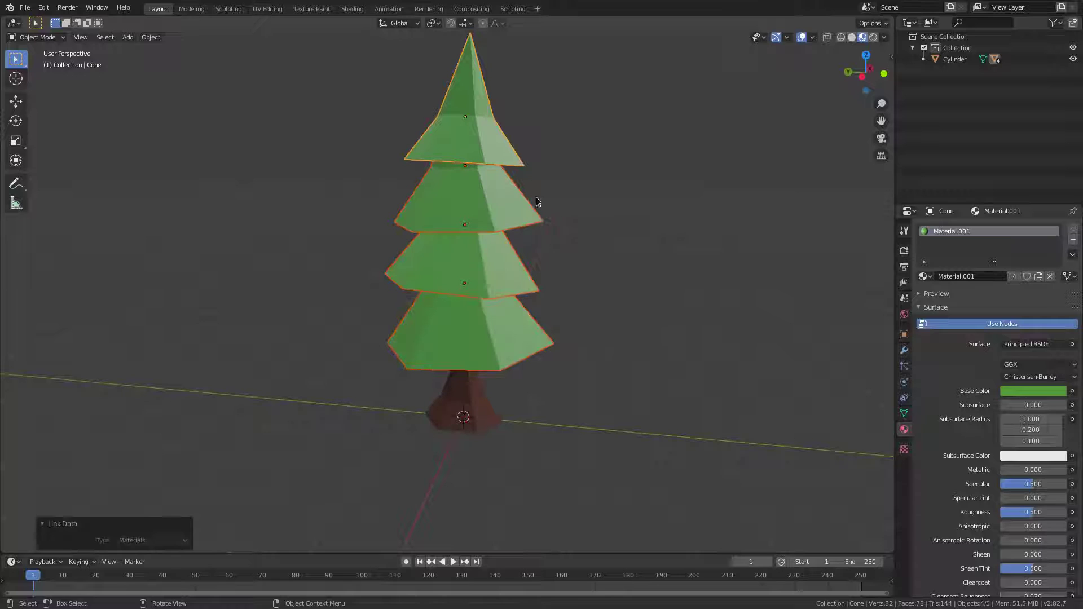
{"action": "middle_click_drag", "start_coordinate": [433, 344], "coordinate": [551, 239]}
{"action": "left_click", "coordinate": [448, 147]}
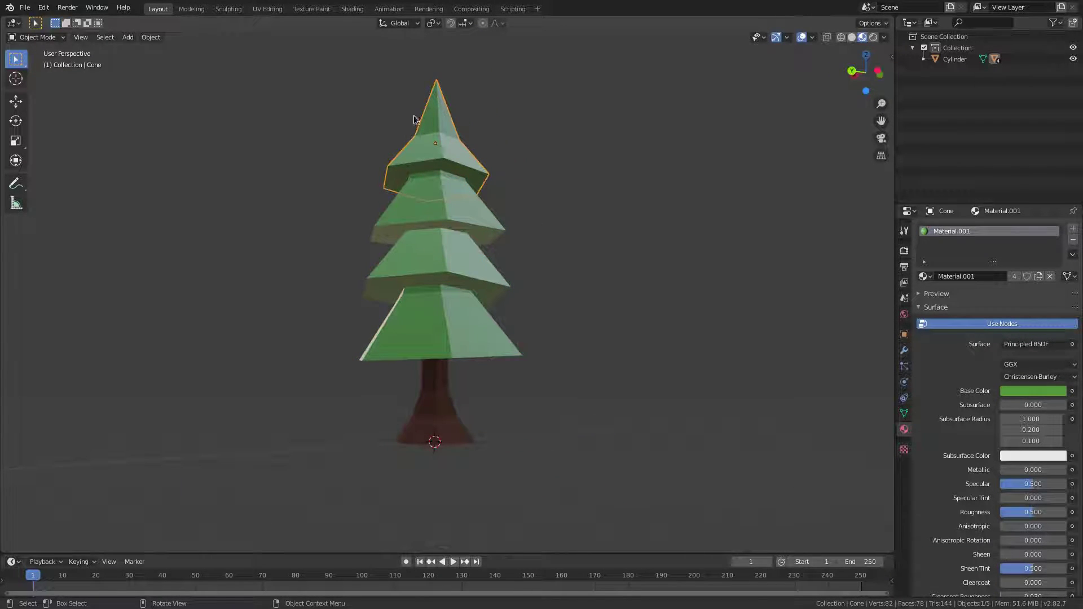
{"action": "left_click", "coordinate": [459, 303]}
{"action": "middle_click_drag", "start_coordinate": [458, 303], "coordinate": [682, 435]}
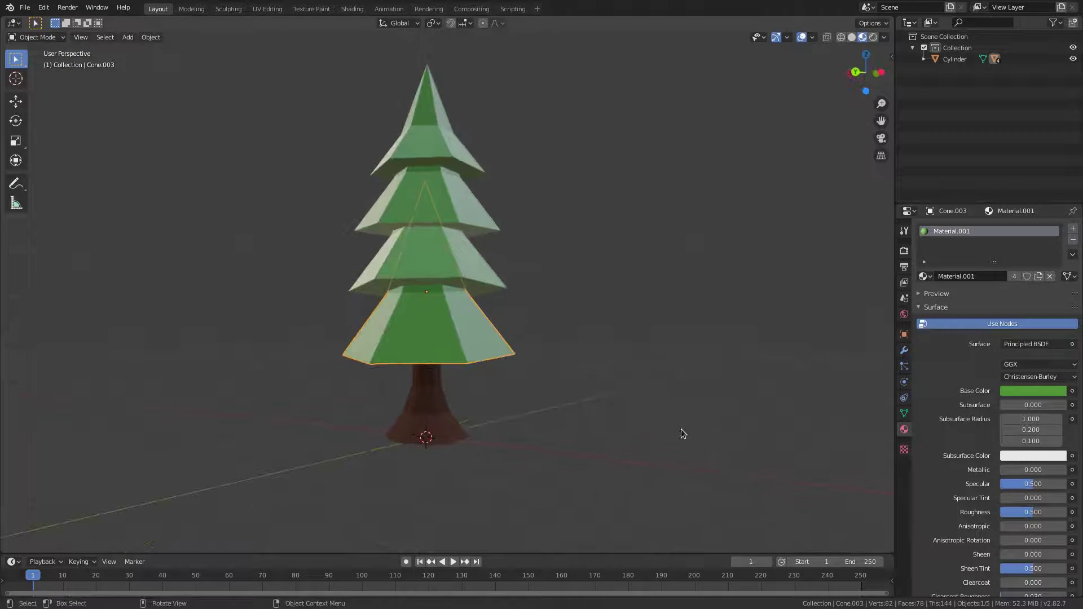
{"action": "left_click_drag", "start_coordinate": [1036, 484], "coordinate": [1066, 484]}
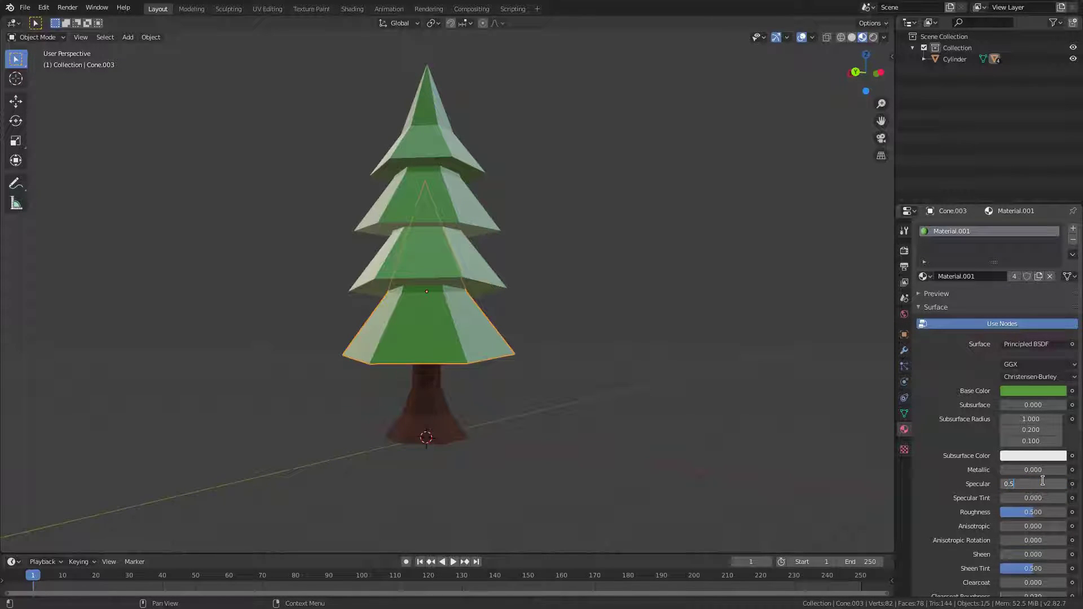
{"action": "middle_click_drag", "start_coordinate": [818, 458], "coordinate": [425, 424]}
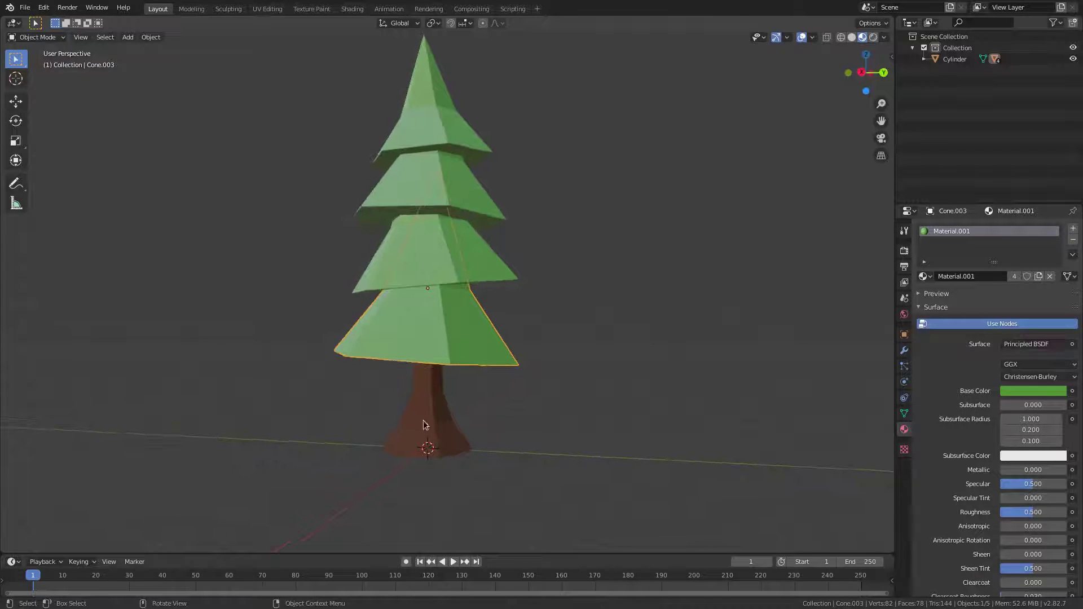
Hide the viewport overlays and compare the tree with Eevee's Ambient Occlusion off and on, leaving it enabled
{"action": "left_click", "coordinate": [904, 250]}
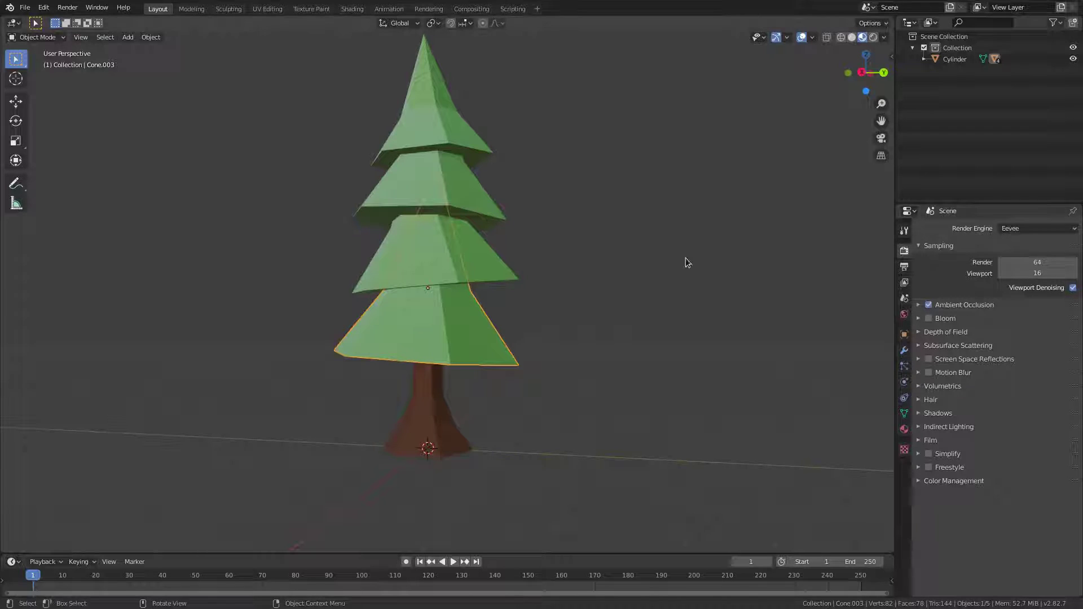
{"action": "scroll", "coordinate": [684, 261], "scroll_direction": "up", "scroll_amount": 5}
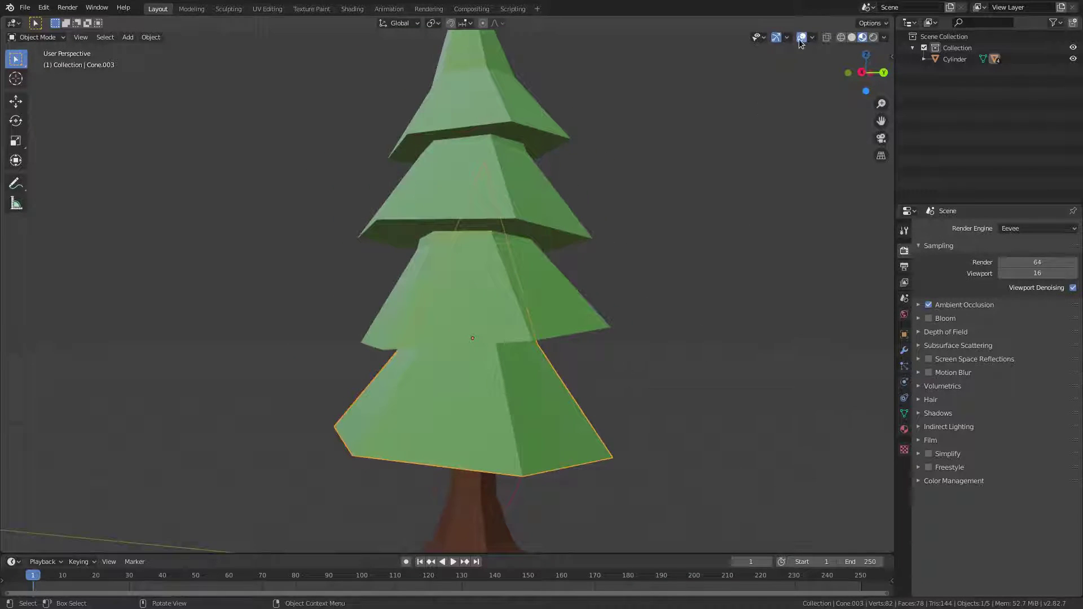
{"action": "left_click", "coordinate": [801, 37]}
{"action": "left_click", "coordinate": [920, 305]}
{"action": "left_click", "coordinate": [929, 305]}
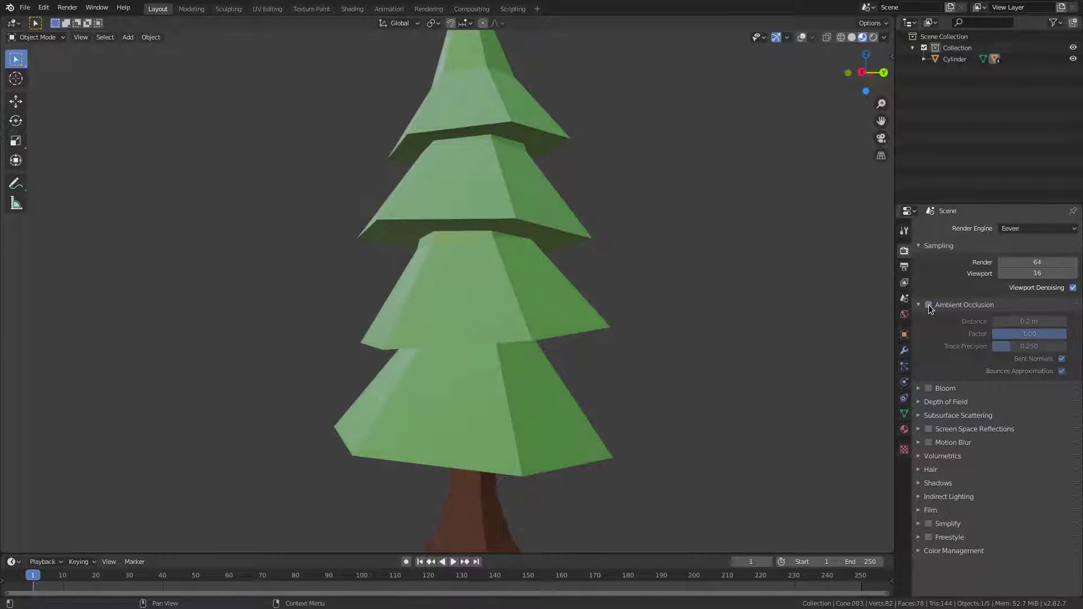
{"action": "left_click", "coordinate": [929, 305]}
{"action": "left_click", "coordinate": [929, 305]}
{"action": "left_click", "coordinate": [929, 305]}
{"action": "left_click", "coordinate": [929, 304]}
{"action": "left_click", "coordinate": [929, 305]}
{"action": "left_click", "coordinate": [929, 304]}
{"action": "left_click", "coordinate": [929, 305]}
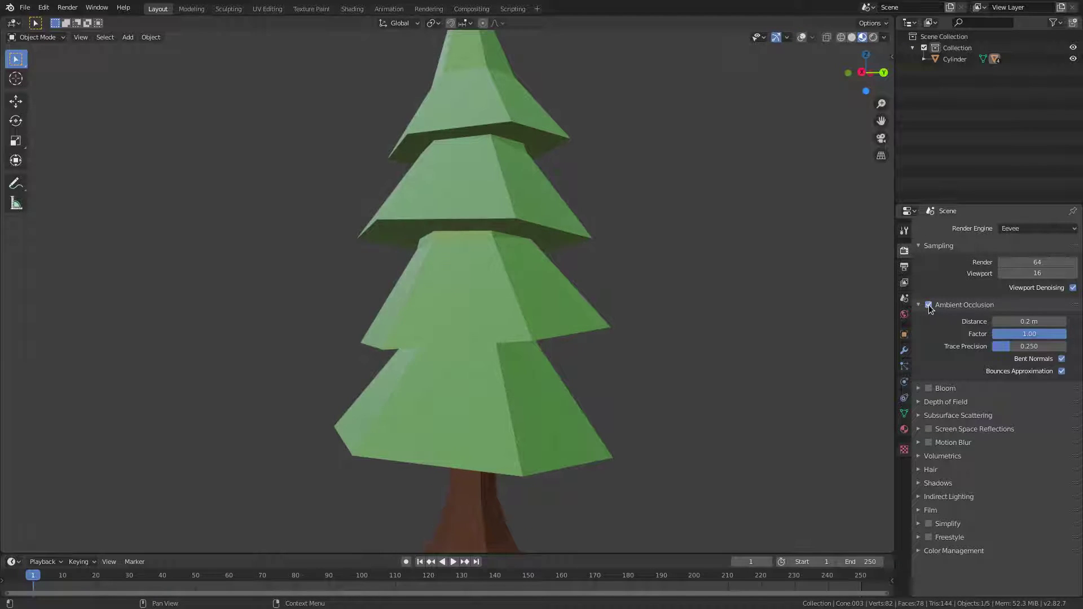
Increase the Ambient Occlusion distance to about 16.3 m and compare the shading with the effect off and on
{"action": "left_click_drag", "start_coordinate": [1030, 322], "coordinate": [1067, 322]}
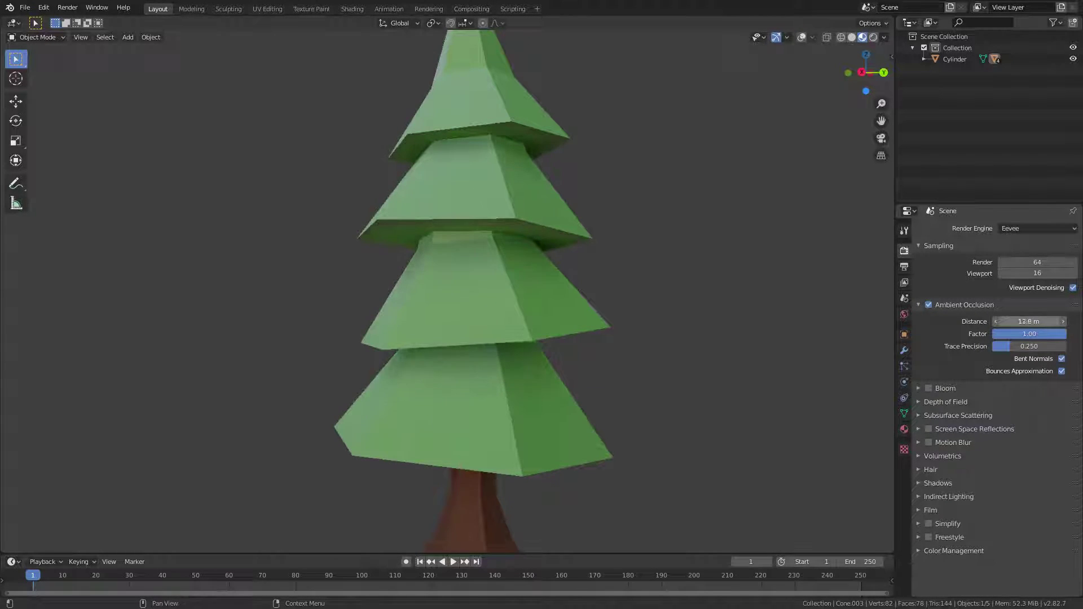
{"action": "left_click", "coordinate": [926, 306]}
{"action": "left_click", "coordinate": [927, 306]}
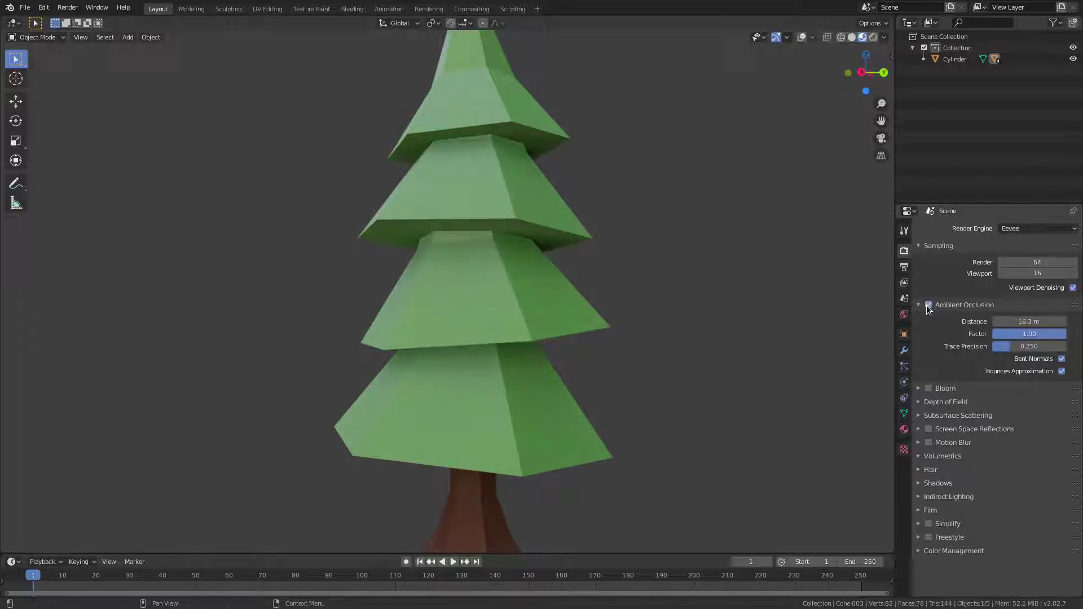
{"action": "left_click", "coordinate": [926, 306]}
{"action": "left_click", "coordinate": [926, 307]}
{"action": "scroll", "coordinate": [730, 364], "scroll_direction": "down", "scroll_amount": 4}
{"action": "middle_click_drag", "start_coordinate": [730, 365], "coordinate": [666, 368]}
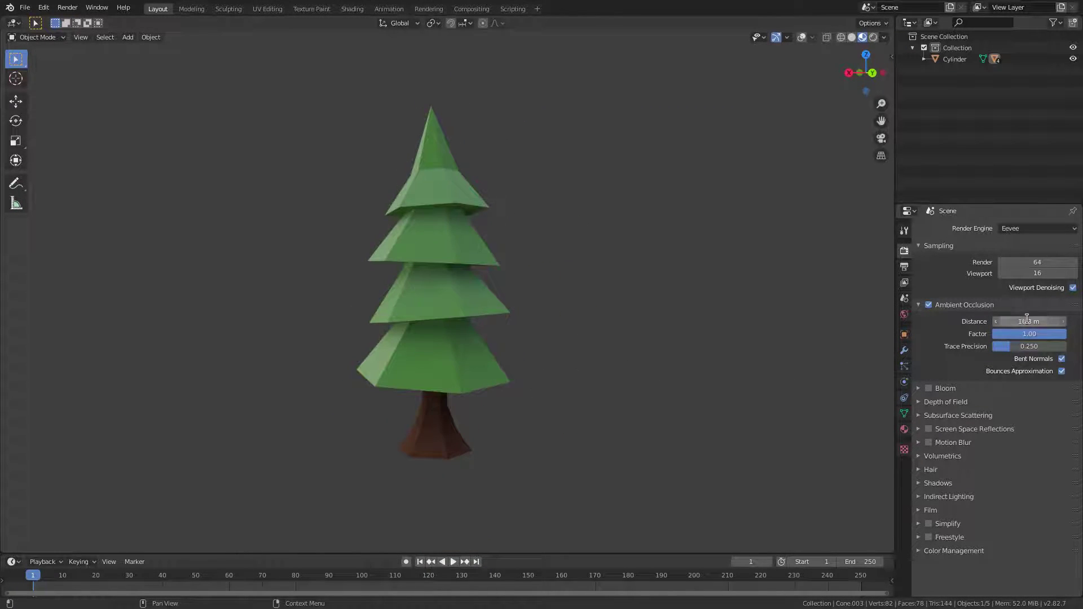
Examine the tree from several sides with Ambient Occlusion off and on, leaving the effect enabled
{"action": "left_click", "coordinate": [928, 307]}
{"action": "left_click", "coordinate": [929, 307]}
{"action": "left_click", "coordinate": [928, 307]}
{"action": "left_click", "coordinate": [929, 307]}
{"action": "left_click", "coordinate": [929, 307]}
{"action": "left_click", "coordinate": [928, 307]}
{"action": "left_click", "coordinate": [929, 307]}
{"action": "left_click", "coordinate": [929, 307]}
{"action": "left_click", "coordinate": [928, 307]}
{"action": "left_click", "coordinate": [928, 307]}
{"action": "mouse_move", "coordinate": [628, 358]}
{"action": "middle_mouse_down"}
{"action": "mouse_move", "coordinate": [788, 370]}
{"action": "mouse_move", "coordinate": [779, 372]}
{"action": "middle_mouse_up"}
{"action": "left_click", "coordinate": [919, 305]}
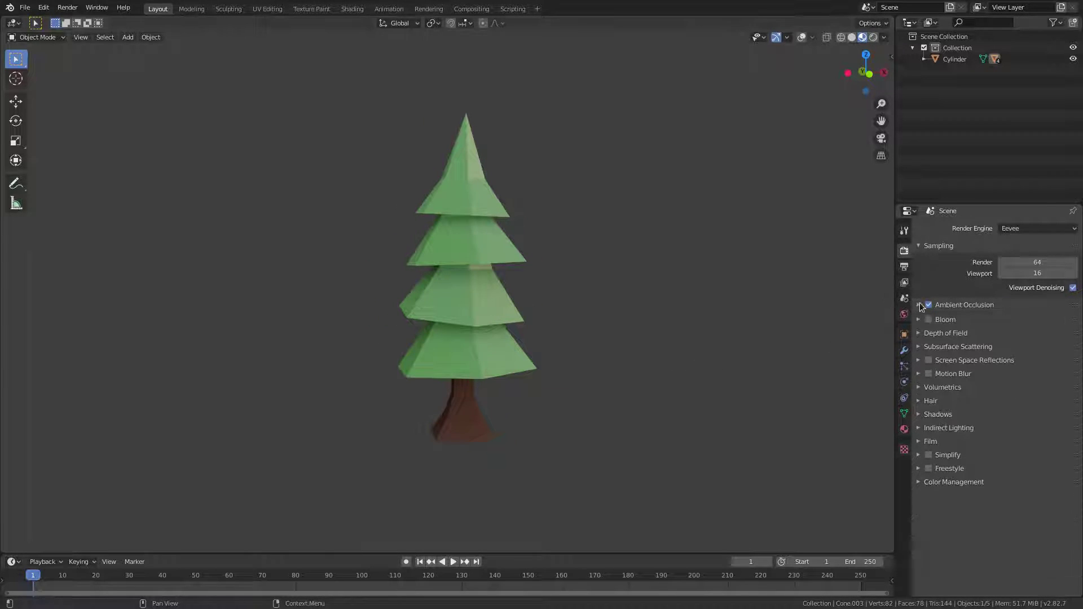
{"action": "left_click", "coordinate": [928, 305]}
{"action": "left_click", "coordinate": [929, 305]}
{"action": "left_click", "coordinate": [929, 305]}
{"action": "left_click", "coordinate": [929, 305]}
{"action": "mouse_move", "coordinate": [684, 353]}
{"action": "middle_mouse_down"}
{"action": "mouse_move", "coordinate": [405, 366]}
{"action": "mouse_move", "coordinate": [415, 381]}
{"action": "mouse_move", "coordinate": [626, 364]}
{"action": "middle_mouse_up"}
{"action": "scroll", "coordinate": [414, 381], "scroll_direction": "down", "scroll_amount": 3}
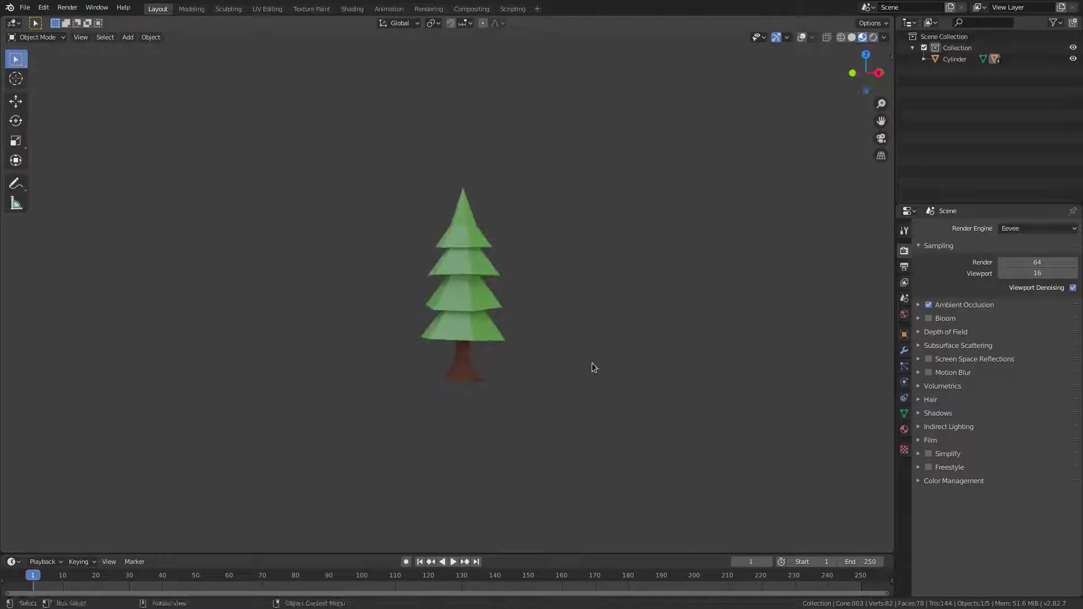
{"action": "middle_click_drag", "start_coordinate": [555, 357], "coordinate": [660, 377]}
{"action": "scroll", "coordinate": [527, 380], "scroll_direction": "up", "scroll_amount": 3}
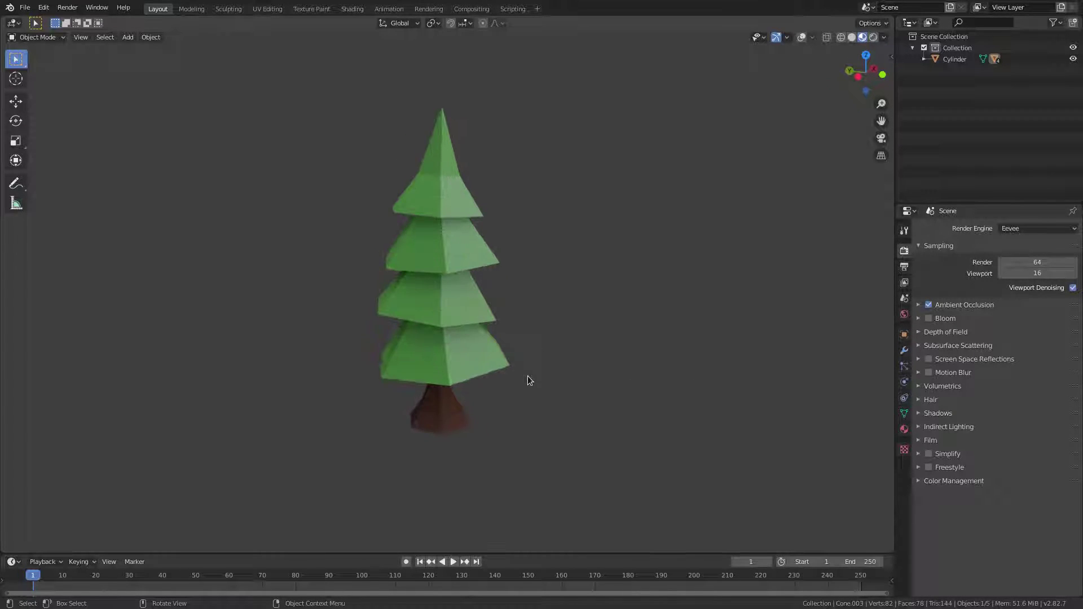
{"action": "middle_click_drag", "start_coordinate": [527, 380], "coordinate": [489, 360]}
Try a snowy white base color on the shared cone material by raising its value to 1.000 and removing its saturation
{"action": "left_click", "coordinate": [904, 430]}
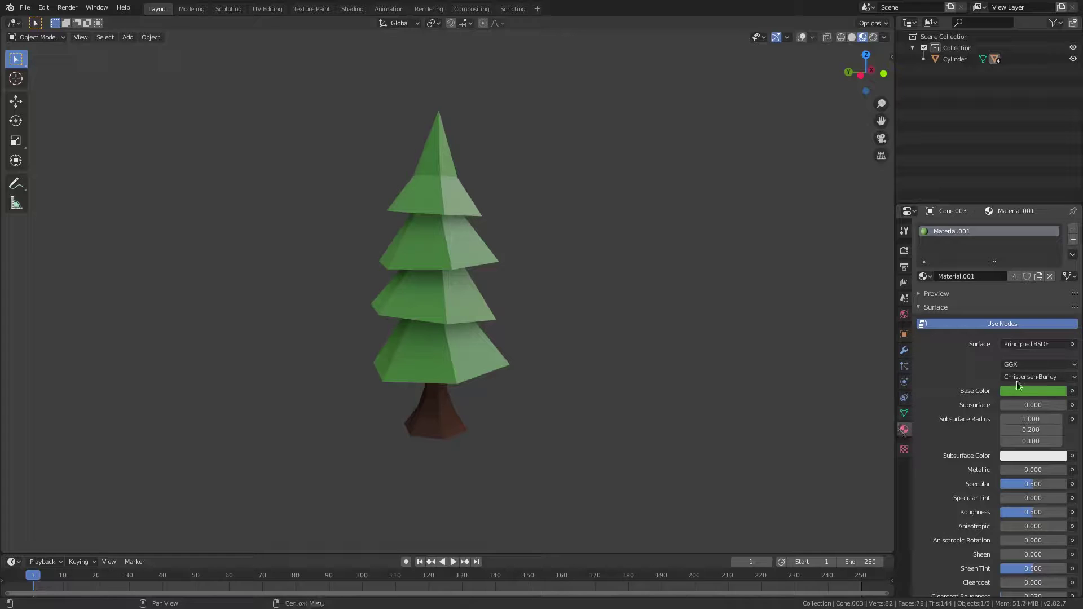
{"action": "left_click", "coordinate": [1019, 390]}
{"action": "left_click", "coordinate": [1058, 231]}
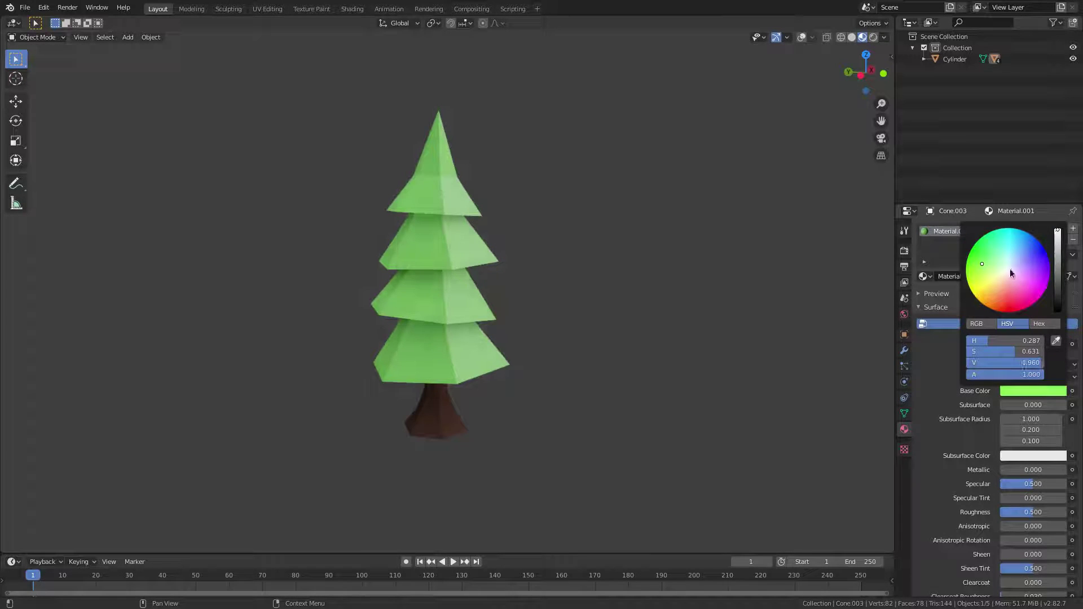
{"action": "left_click_drag", "start_coordinate": [1015, 352], "coordinate": [961, 351]}
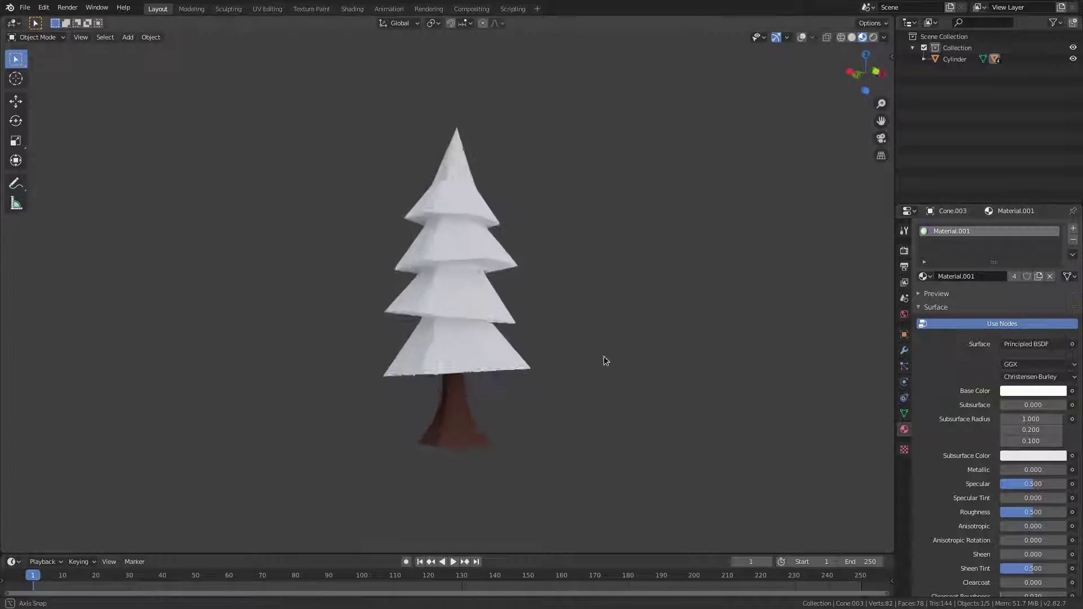
{"action": "middle_click_drag", "start_coordinate": [605, 361], "coordinate": [782, 381]}
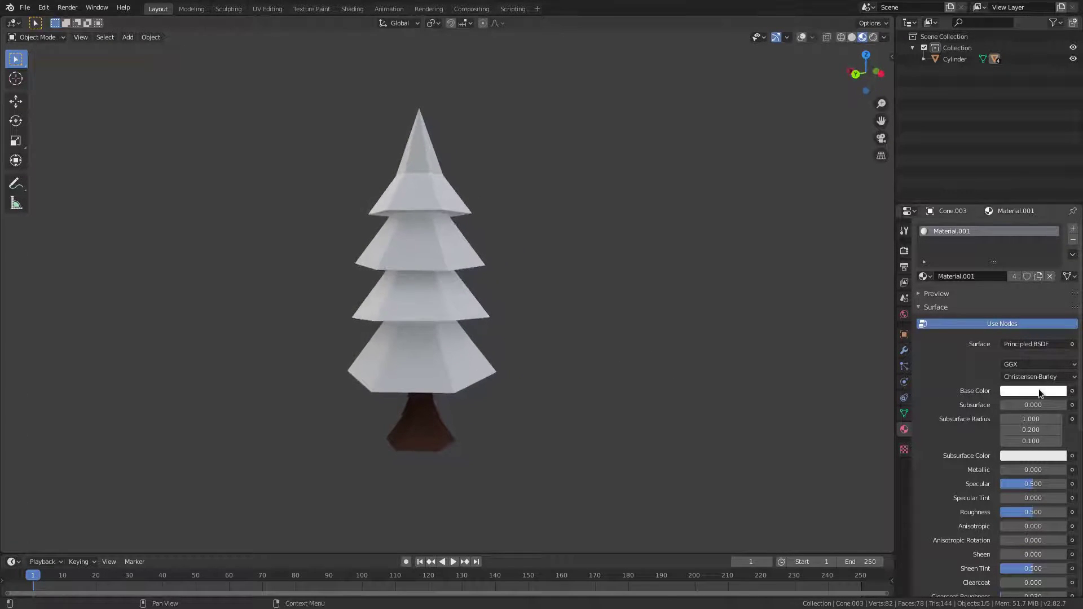
Try a pink base color on the shared cone material with H 0.965, S 0.616 and V 1.000
{"action": "left_click", "coordinate": [1041, 394]}
{"action": "left_click_drag", "start_coordinate": [1034, 352], "coordinate": [1036, 351]}
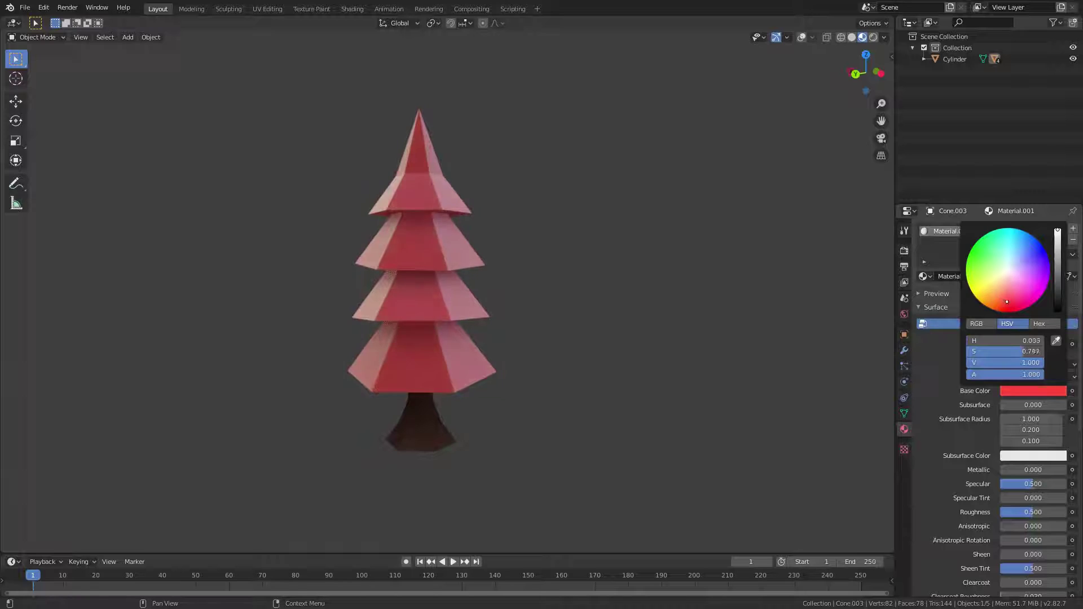
{"action": "left_click_drag", "start_coordinate": [1010, 302], "coordinate": [1030, 287]}
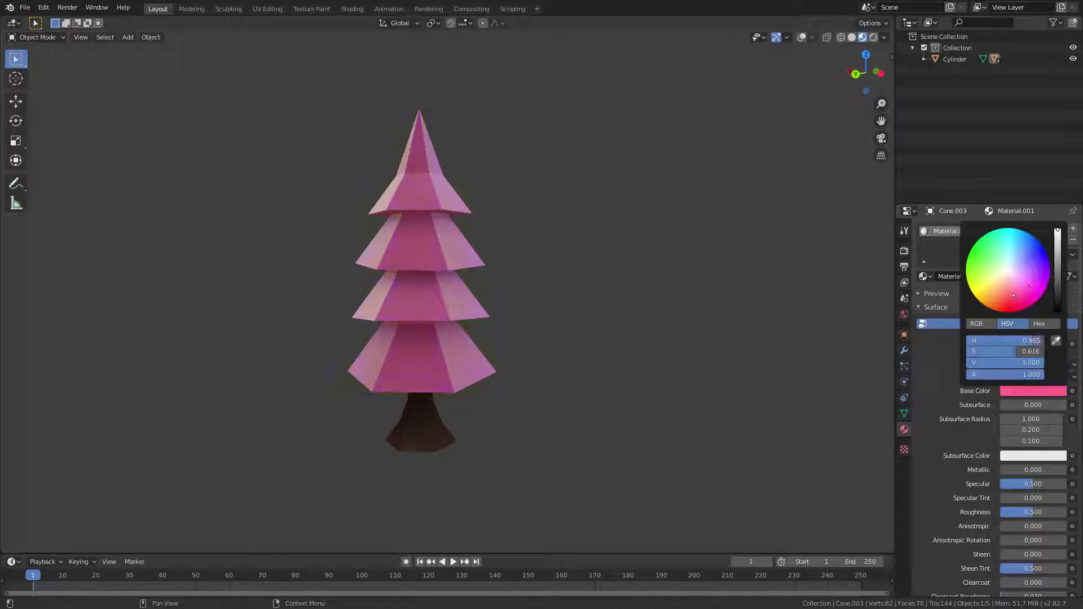
{"action": "middle_click_drag", "start_coordinate": [689, 363], "coordinate": [717, 367]}
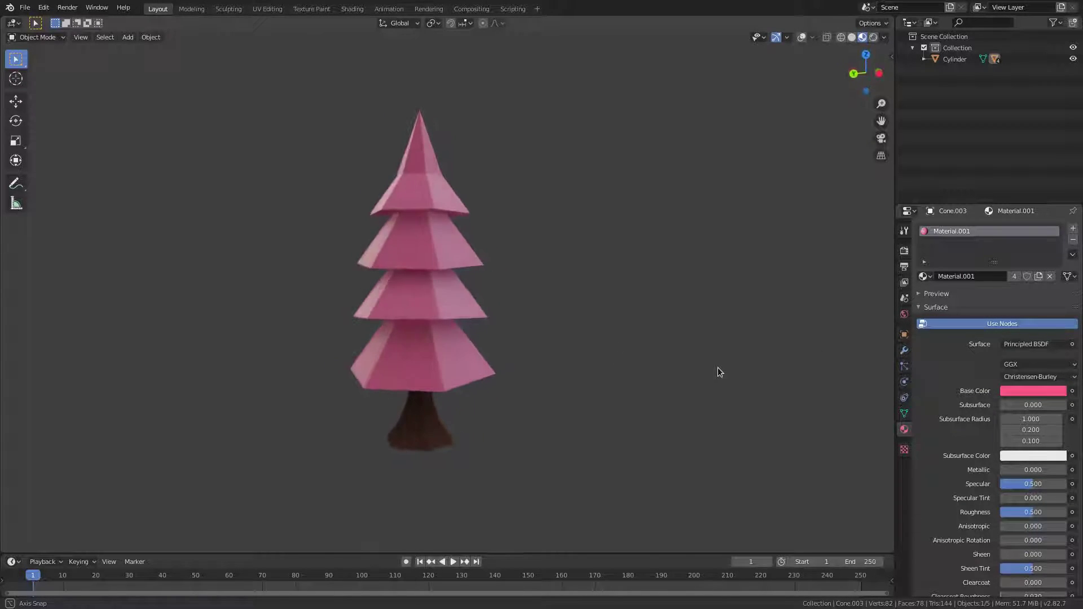
Set the shared cone material's base color to a dark green and inspect the tree
{"action": "left_click", "coordinate": [1021, 392]}
{"action": "left_click", "coordinate": [997, 295]}
{"action": "mouse_move", "coordinate": [1005, 291]}
{"action": "left_mouse_down"}
{"action": "mouse_move", "coordinate": [1015, 242]}
{"action": "mouse_move", "coordinate": [999, 263]}
{"action": "mouse_move", "coordinate": [978, 255]}
{"action": "mouse_move", "coordinate": [975, 270]}
{"action": "mouse_move", "coordinate": [988, 257]}
{"action": "mouse_move", "coordinate": [996, 265]}
{"action": "mouse_move", "coordinate": [984, 250]}
{"action": "left_mouse_up"}
{"action": "left_click", "coordinate": [1057, 278]}
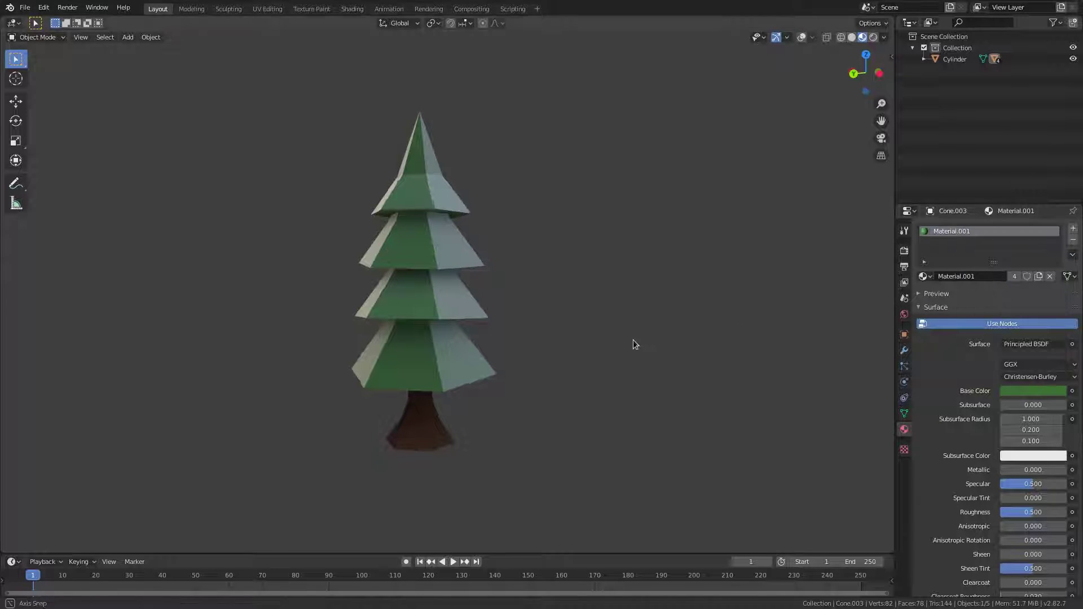
{"action": "middle_click_drag", "start_coordinate": [633, 340], "coordinate": [675, 392]}
{"action": "scroll", "coordinate": [682, 387], "scroll_direction": "up", "scroll_amount": 2}
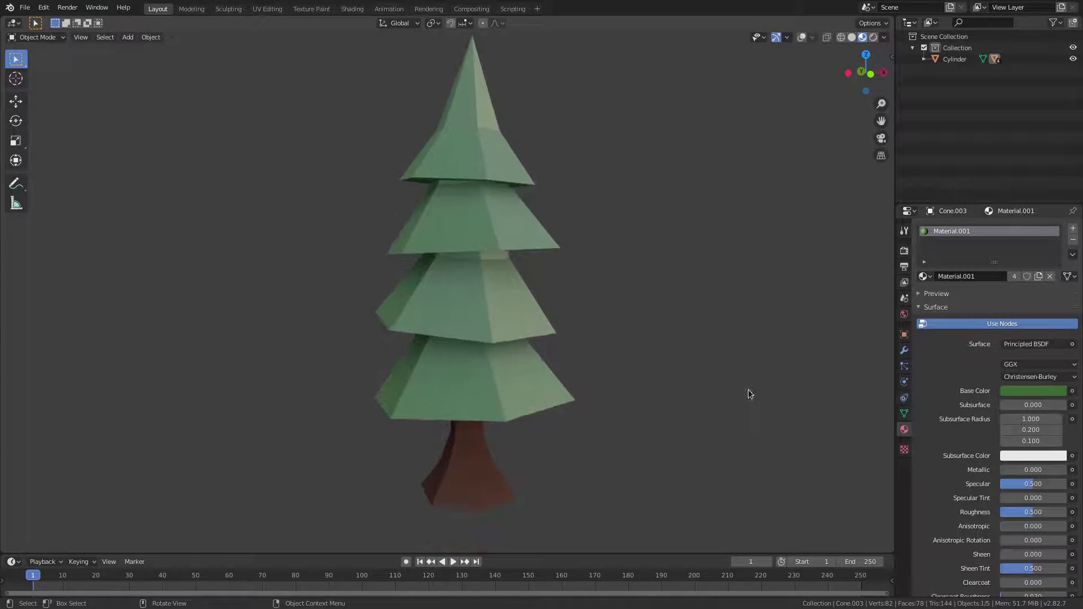
Brighten the world background color to near white
{"action": "left_click", "coordinate": [905, 315]}
{"action": "left_click", "coordinate": [1030, 303]}
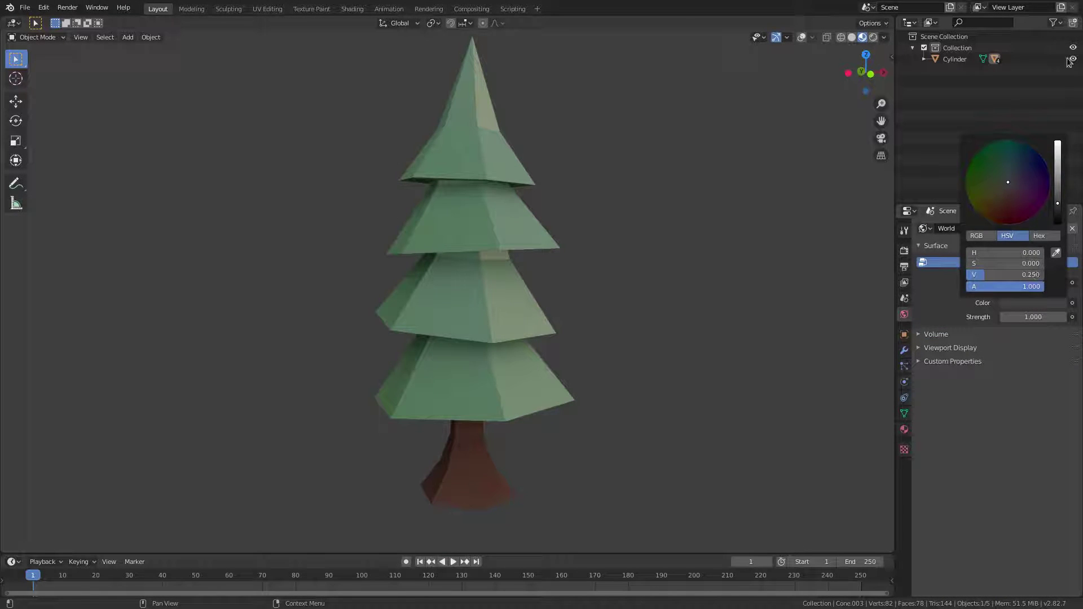
{"action": "left_click", "coordinate": [1032, 302]}
{"action": "left_click_drag", "start_coordinate": [1057, 190], "coordinate": [1058, 143]}
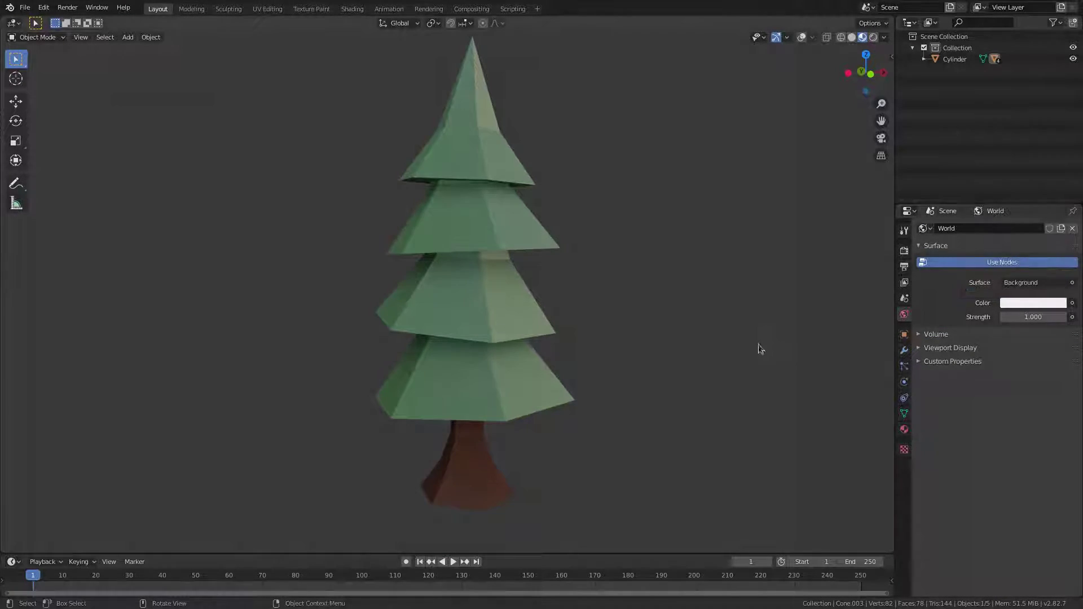